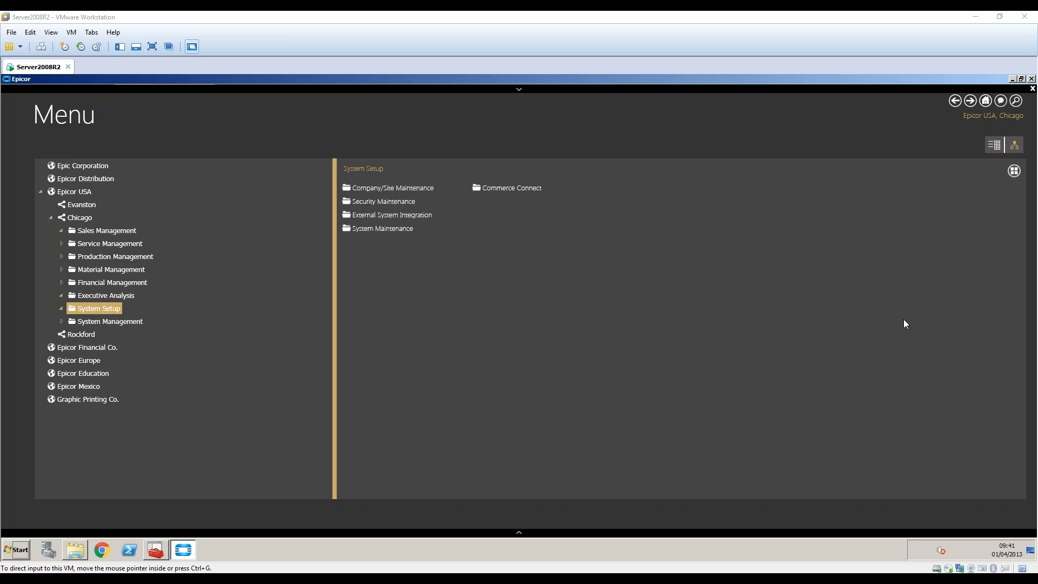
Expand Sales Management > Customer Relationship Management and list the General Operations programs.
{"action": "left_click", "coordinate": [61, 231]}
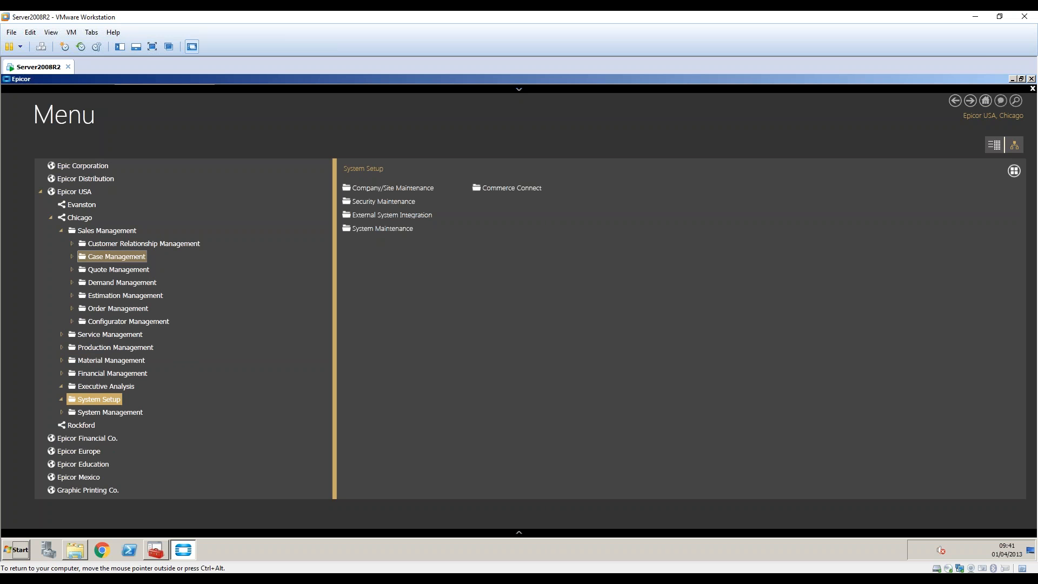
{"action": "left_click", "coordinate": [71, 244]}
{"action": "left_click", "coordinate": [128, 269]}
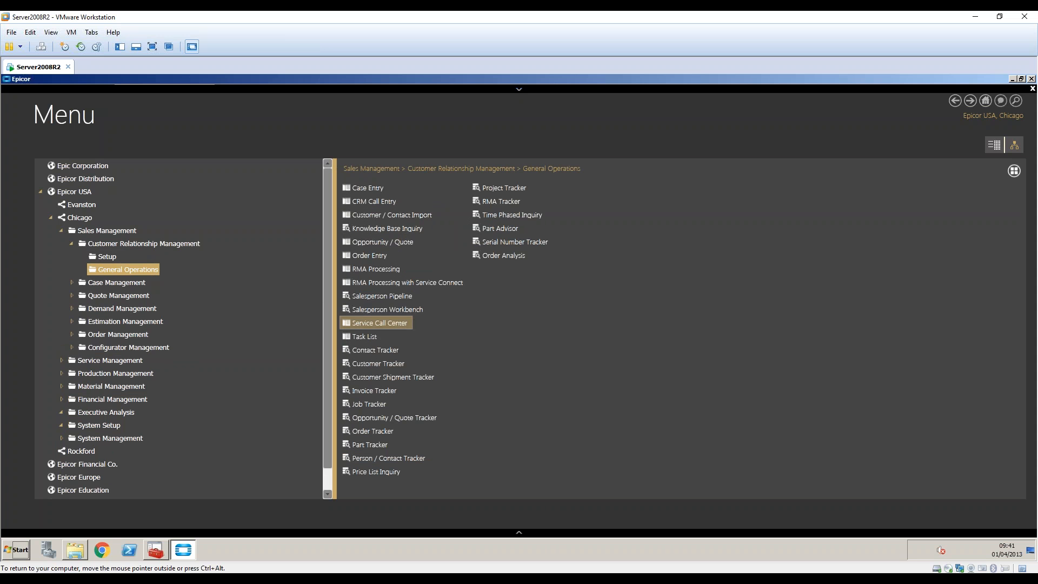
Launch and close Salesperson Workbench, then list the CRM Setup programs.
{"action": "left_click", "coordinate": [387, 309]}
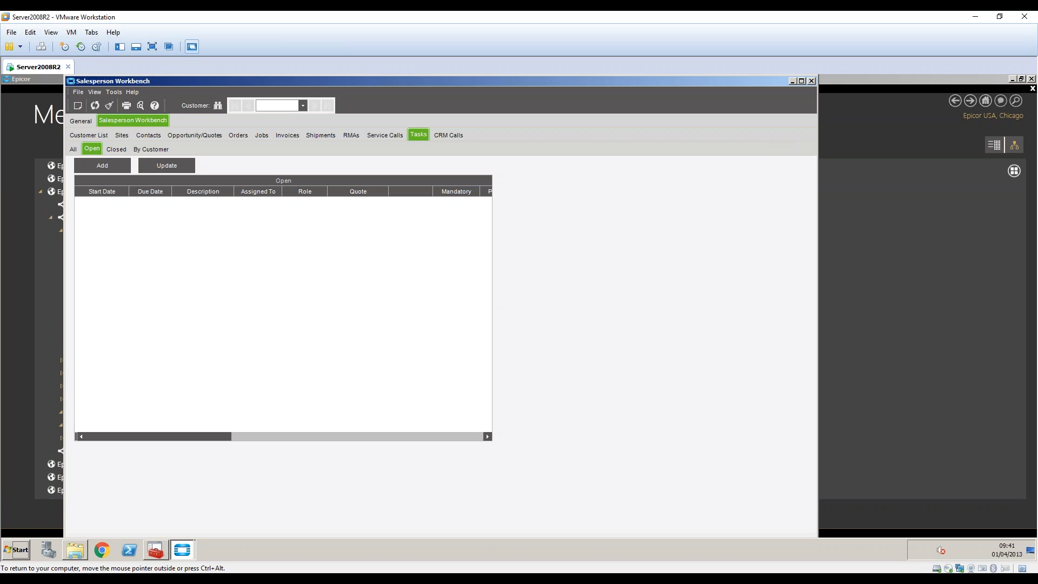
{"action": "left_click", "coordinate": [811, 80]}
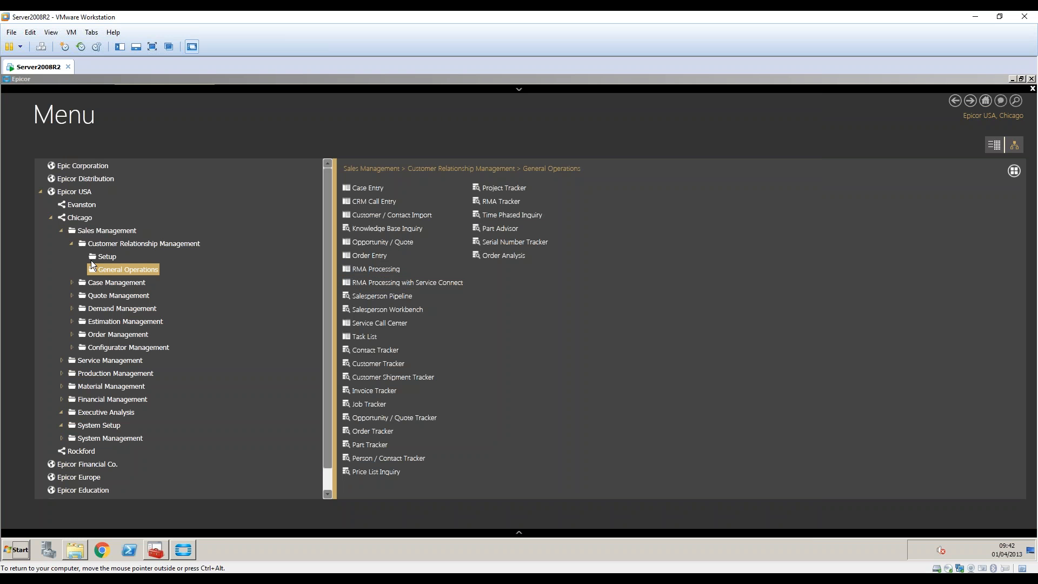
{"action": "left_click", "coordinate": [105, 256]}
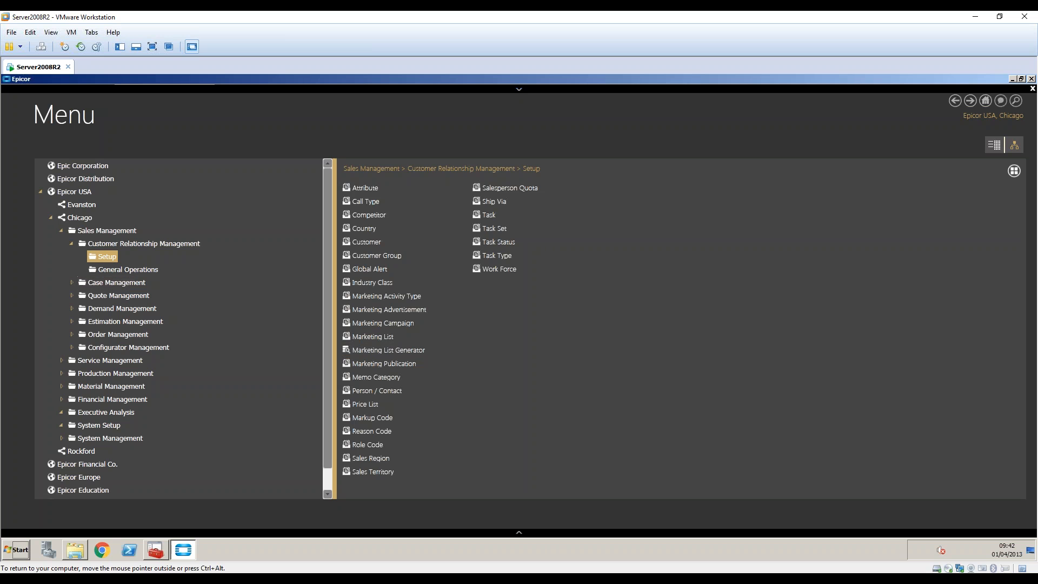
Collapse Sales Management and expand System Management > ROI Consul > CRM > Setup, opening EMail Import.
{"action": "left_click", "coordinate": [143, 243]}
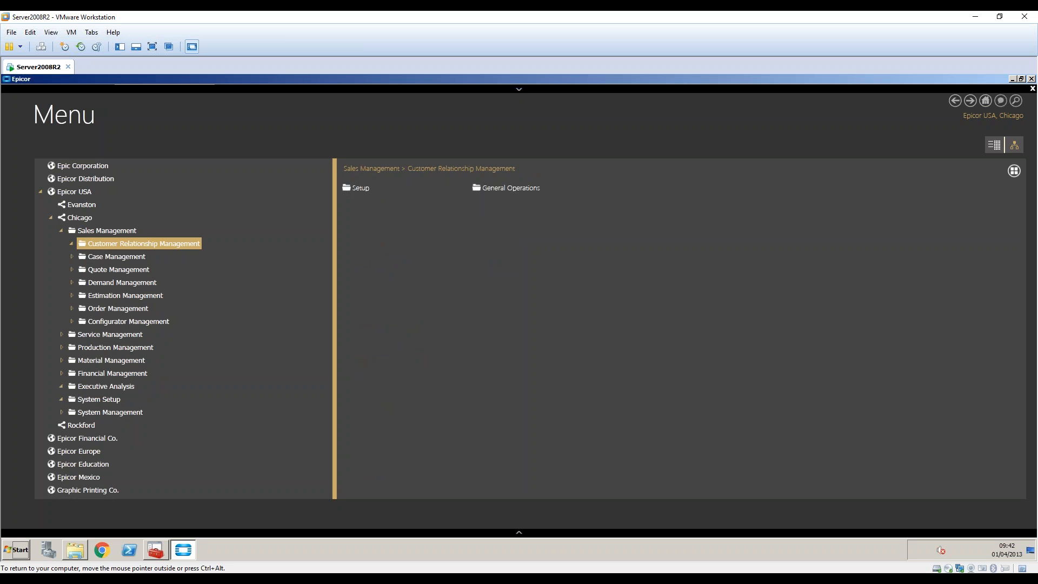
{"action": "left_click", "coordinate": [62, 231]}
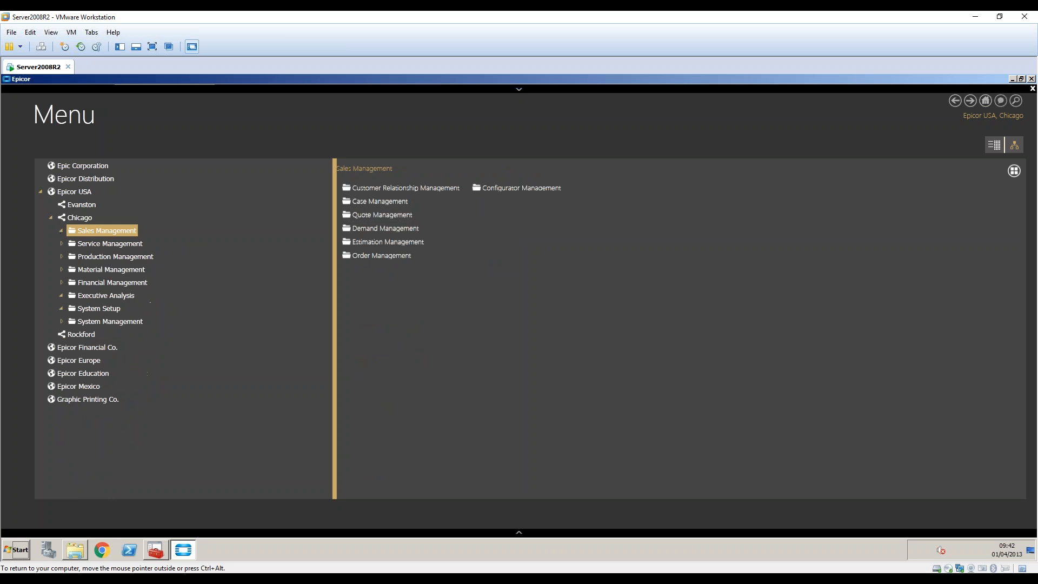
{"action": "left_click", "coordinate": [61, 321]}
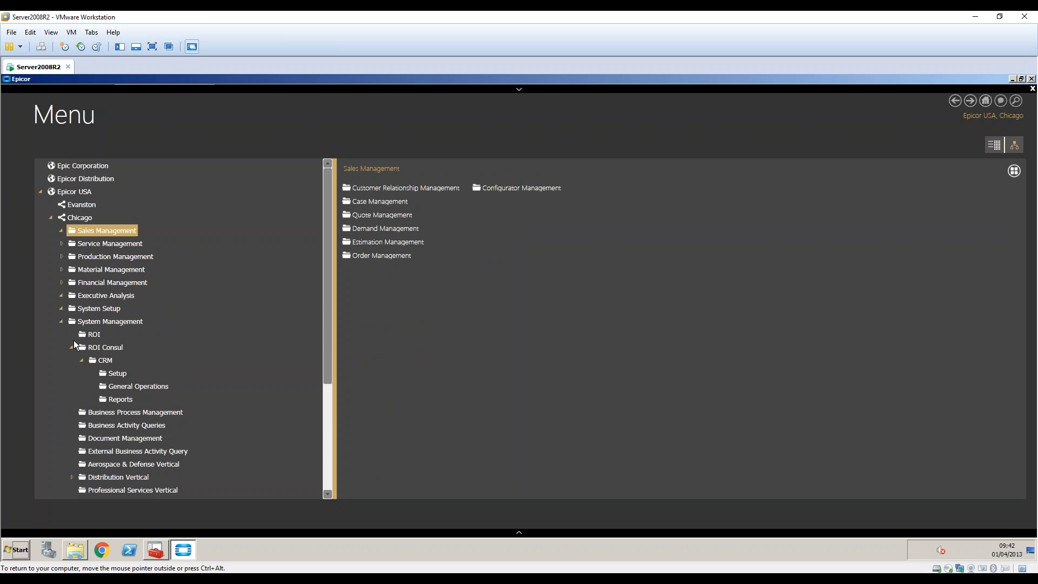
{"action": "left_click", "coordinate": [105, 364]}
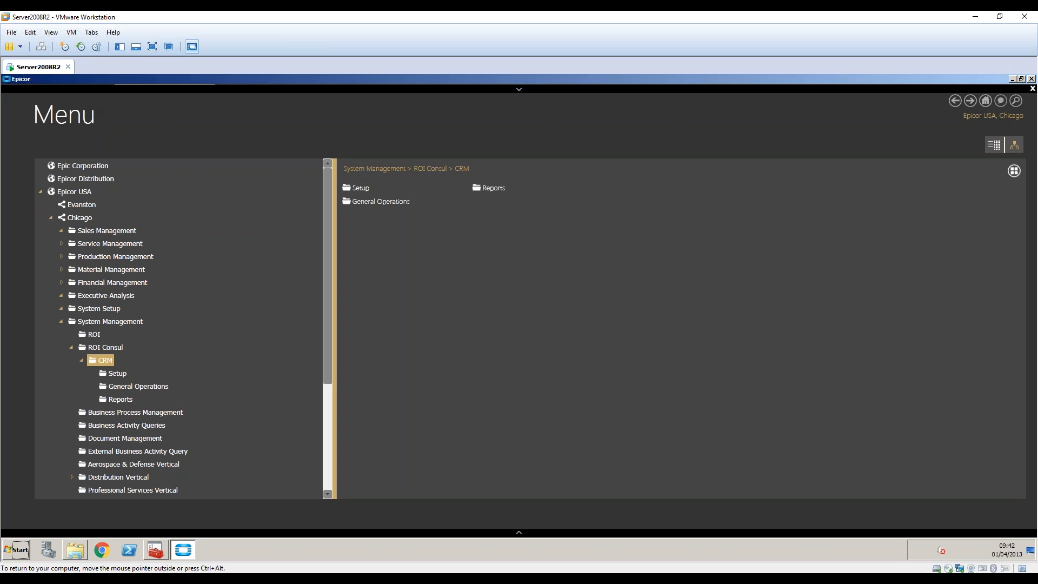
{"action": "left_click", "coordinate": [116, 373]}
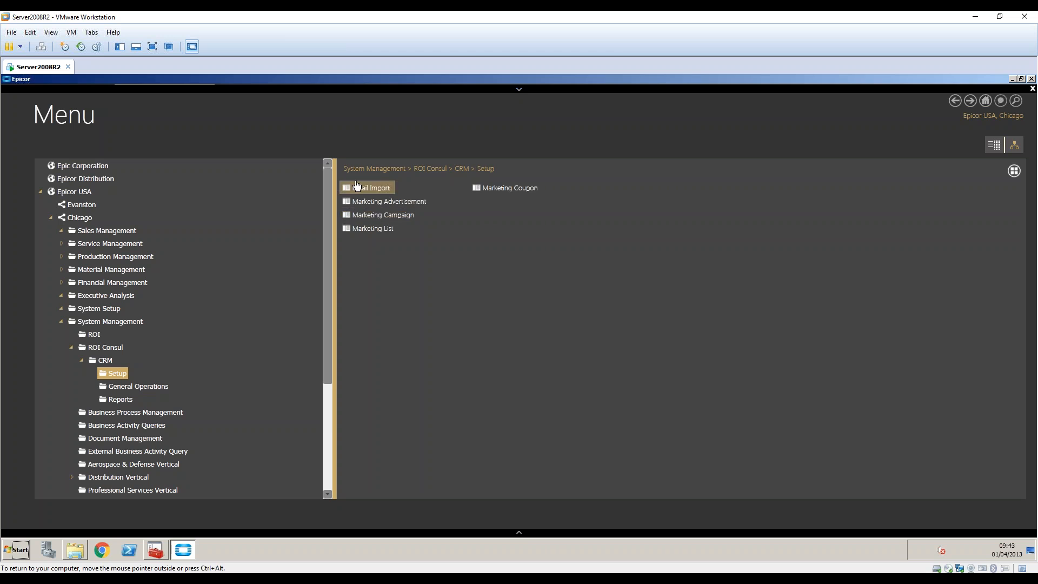
{"action": "left_click", "coordinate": [372, 190]}
{"action": "left_click", "coordinate": [441, 236]}
{"action": "left_click", "coordinate": [471, 258]}
{"action": "left_click", "coordinate": [620, 134]}
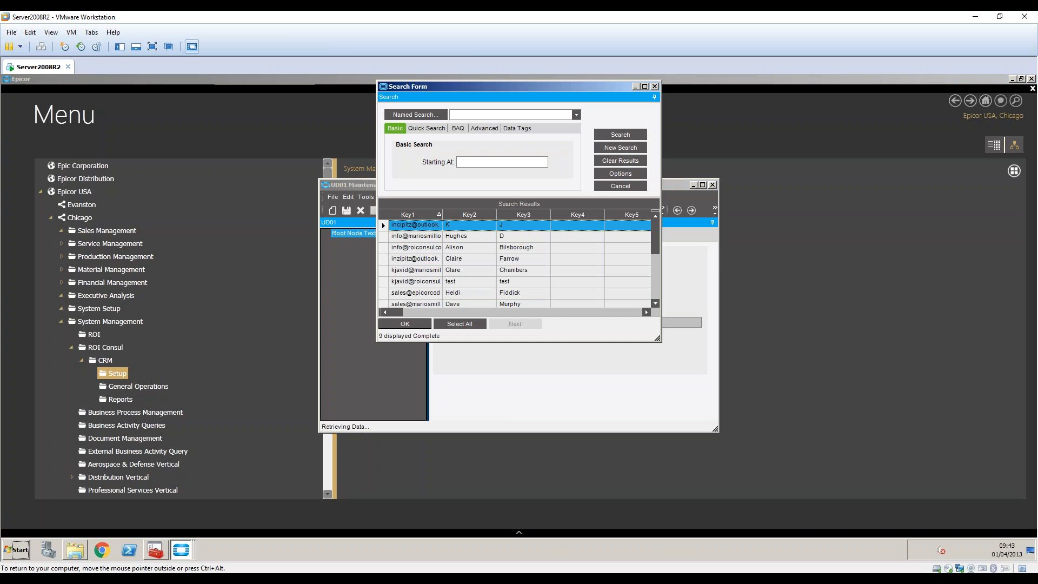
{"action": "left_click", "coordinate": [472, 320]}
{"action": "left_click", "coordinate": [402, 320]}
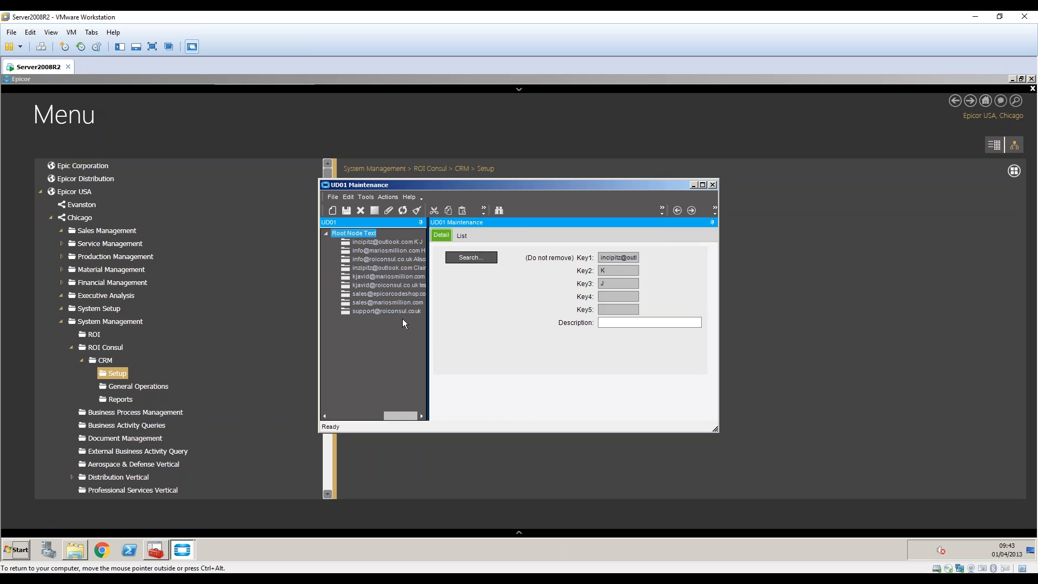
{"action": "left_click_drag", "start_coordinate": [428, 284], "coordinate": [528, 303]}
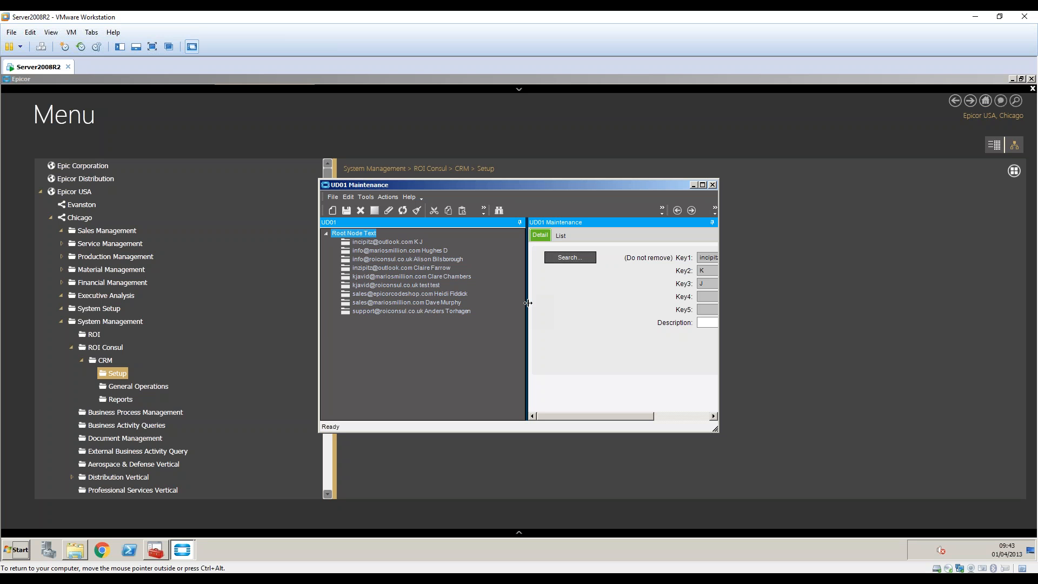
{"action": "left_click_drag", "start_coordinate": [528, 303], "coordinate": [489, 301]}
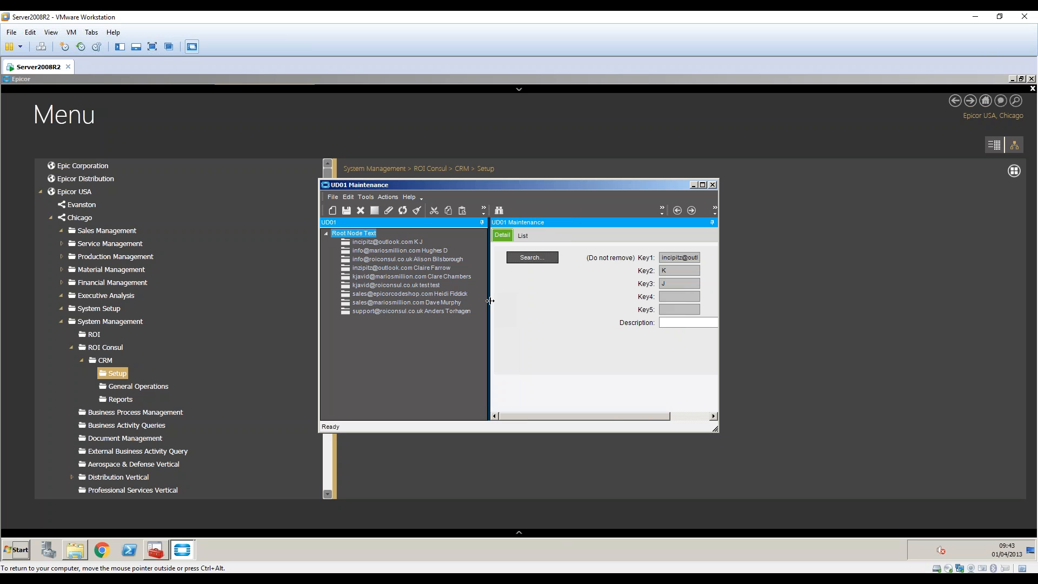
{"action": "left_click", "coordinate": [393, 241]}
{"action": "left_click", "coordinate": [388, 251]}
{"action": "left_click", "coordinate": [385, 260]}
{"action": "left_click", "coordinate": [384, 268]}
{"action": "left_click", "coordinate": [383, 277]}
{"action": "left_click", "coordinate": [382, 286]}
{"action": "left_click", "coordinate": [380, 303]}
{"action": "left_click", "coordinate": [381, 312]}
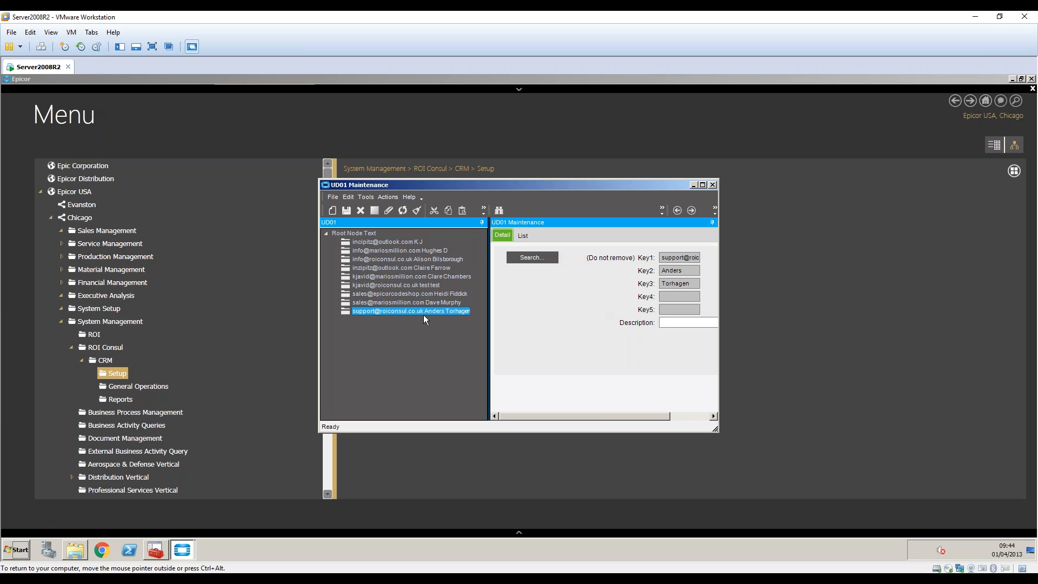
{"action": "left_click", "coordinate": [410, 302]}
{"action": "left_click", "coordinate": [410, 293]}
{"action": "left_click", "coordinate": [409, 285]}
{"action": "left_click", "coordinate": [410, 276]}
{"action": "left_click", "coordinate": [411, 268]}
{"action": "left_click", "coordinate": [411, 260]}
{"action": "left_click", "coordinate": [404, 242]}
{"action": "left_click", "coordinate": [405, 250]}
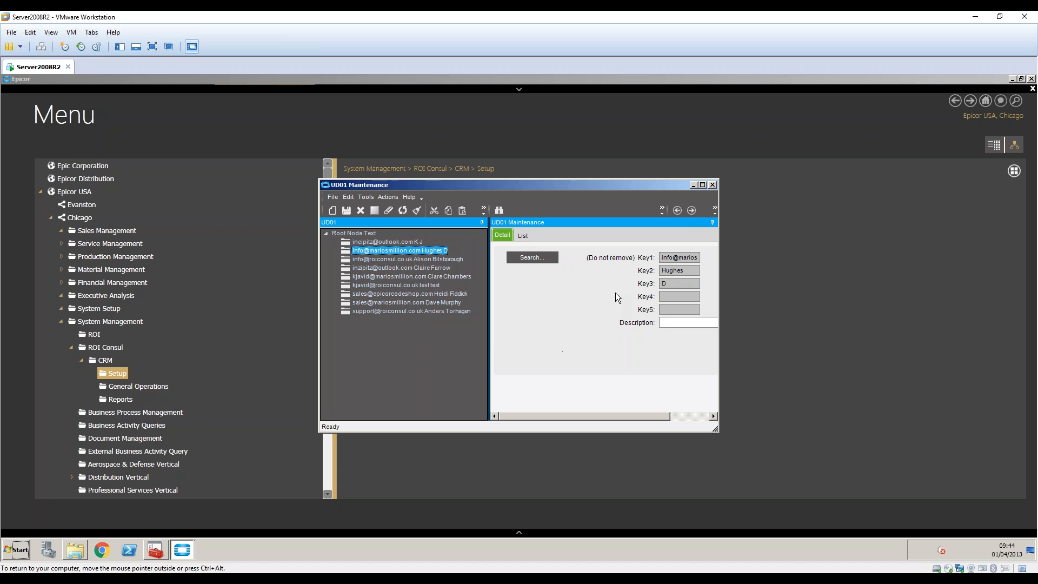
{"action": "left_click", "coordinate": [713, 185]}
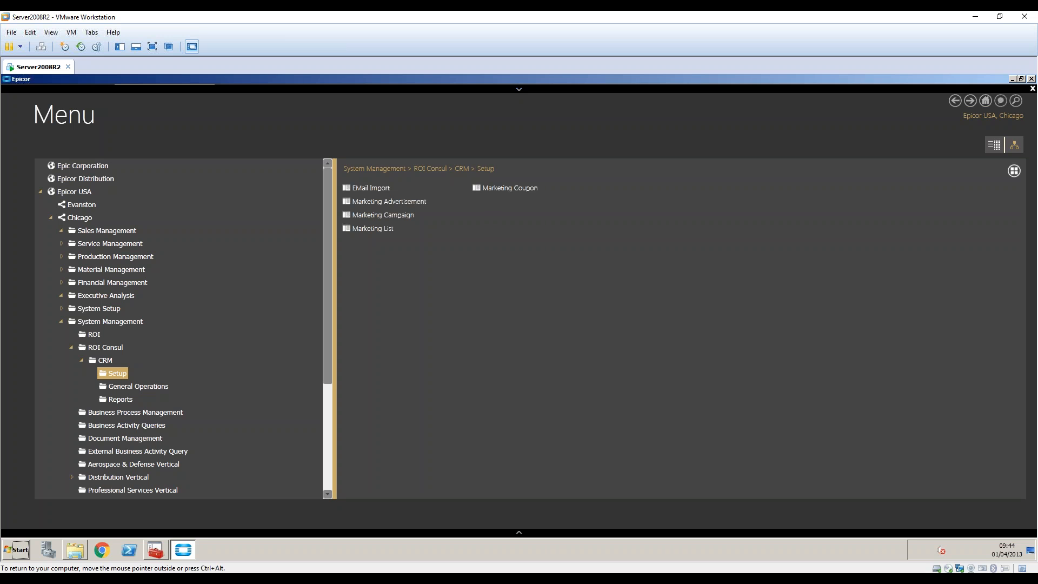
{"action": "left_click", "coordinate": [62, 296]}
Open Business Activity Query and load the saved MSCamp12102017 query.
{"action": "left_click", "coordinate": [108, 322]}
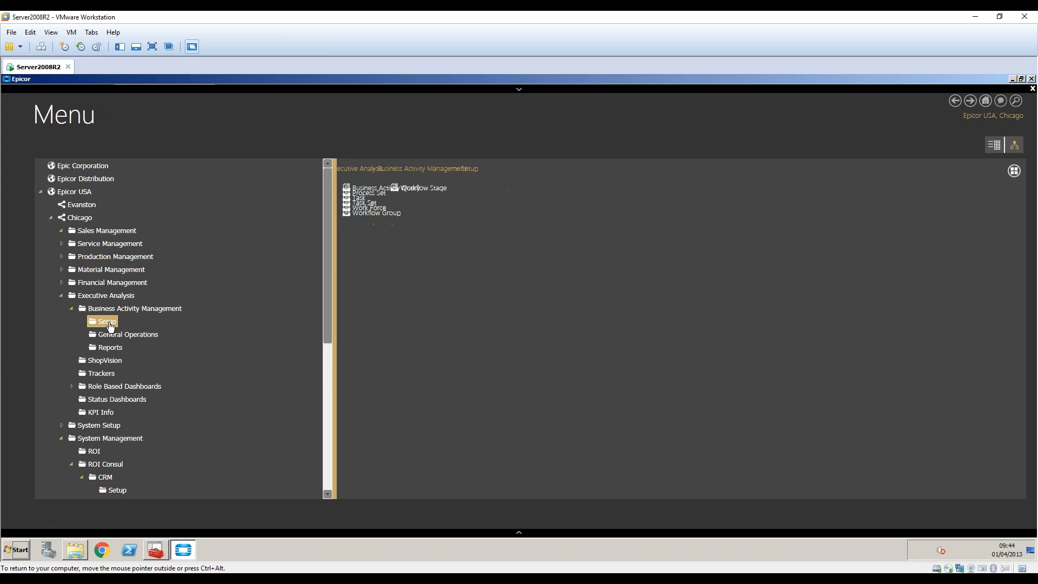
{"action": "left_click", "coordinate": [386, 188]}
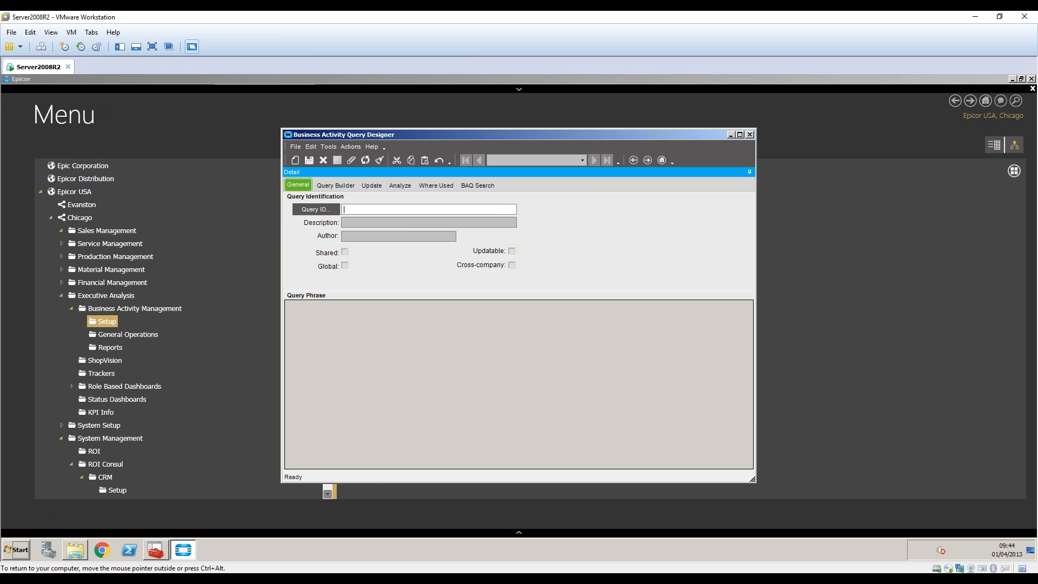
{"action": "left_click", "coordinate": [316, 209]}
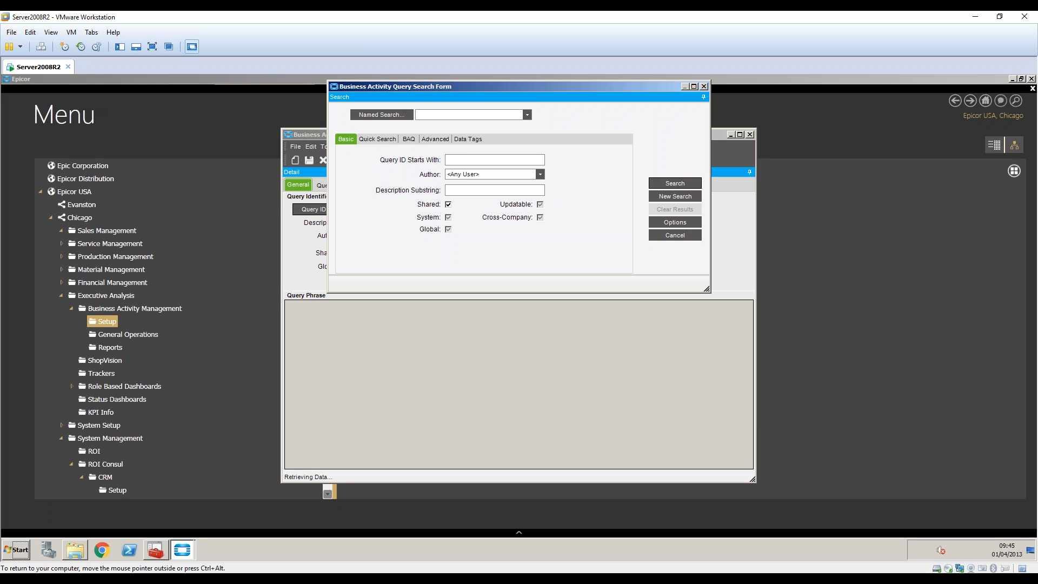
{"action": "key", "text": "Return"}
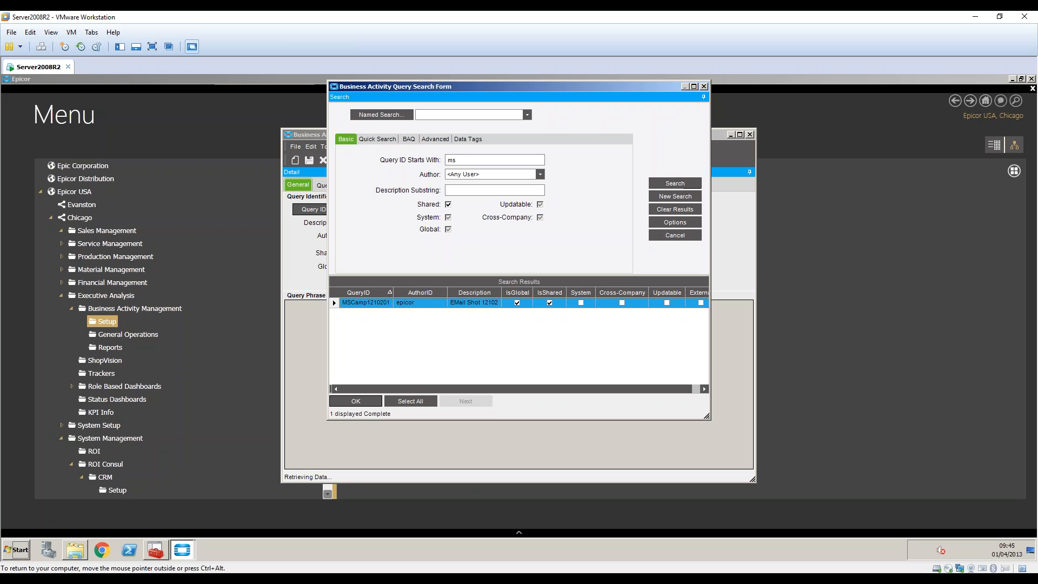
{"action": "double_click", "coordinate": [408, 303]}
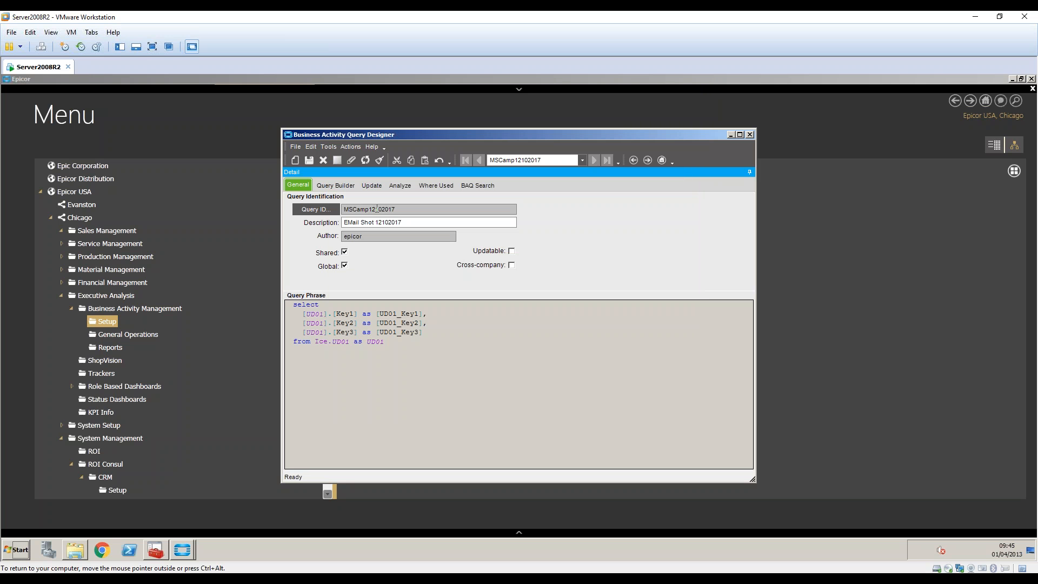
Test the MSCamp12102017 query and sort its nine results by EEMail.
{"action": "left_click_drag", "start_coordinate": [386, 343], "coordinate": [293, 304]}
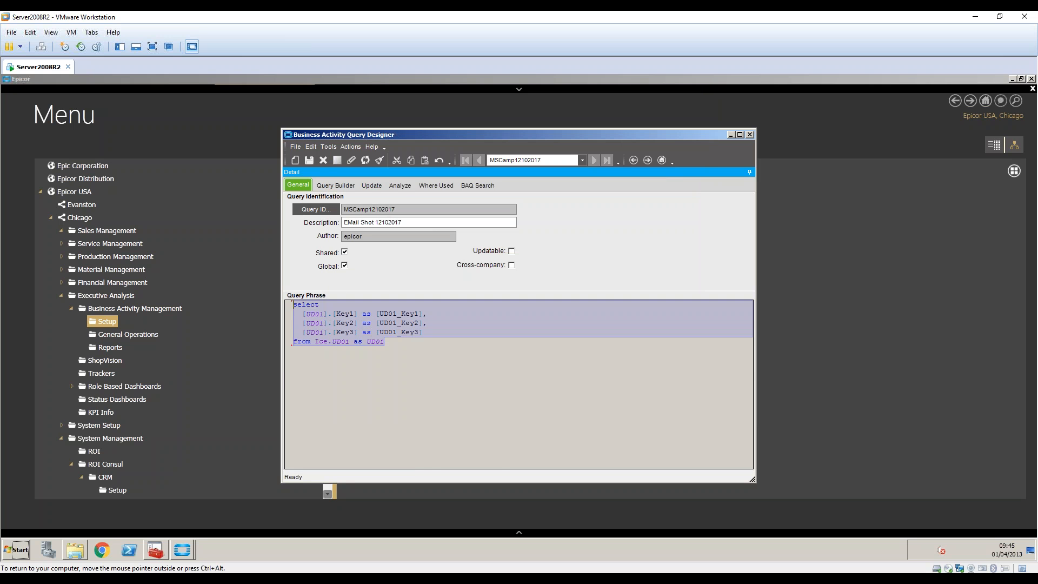
{"action": "left_click", "coordinate": [400, 185]}
{"action": "left_click", "coordinate": [351, 462]}
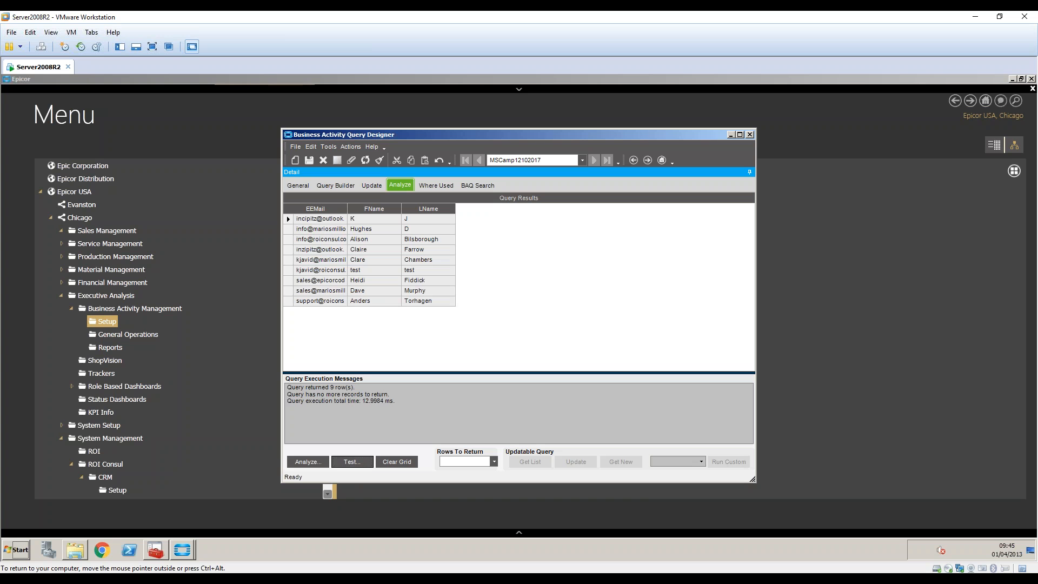
{"action": "left_click", "coordinate": [324, 207]}
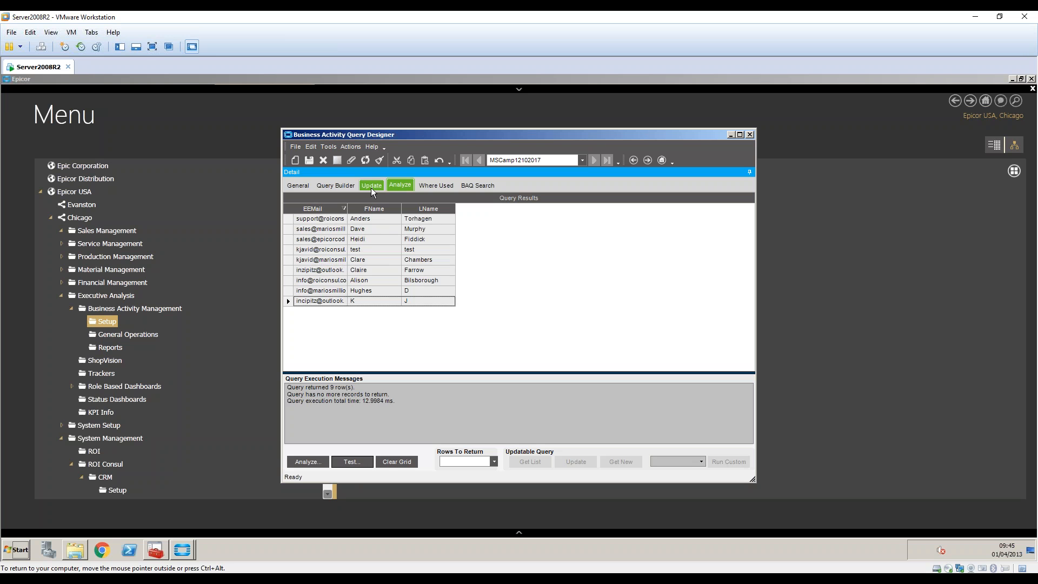
Check the Query Builder display fields, including UD01_Key1, then close the designer.
{"action": "left_click", "coordinate": [351, 187]}
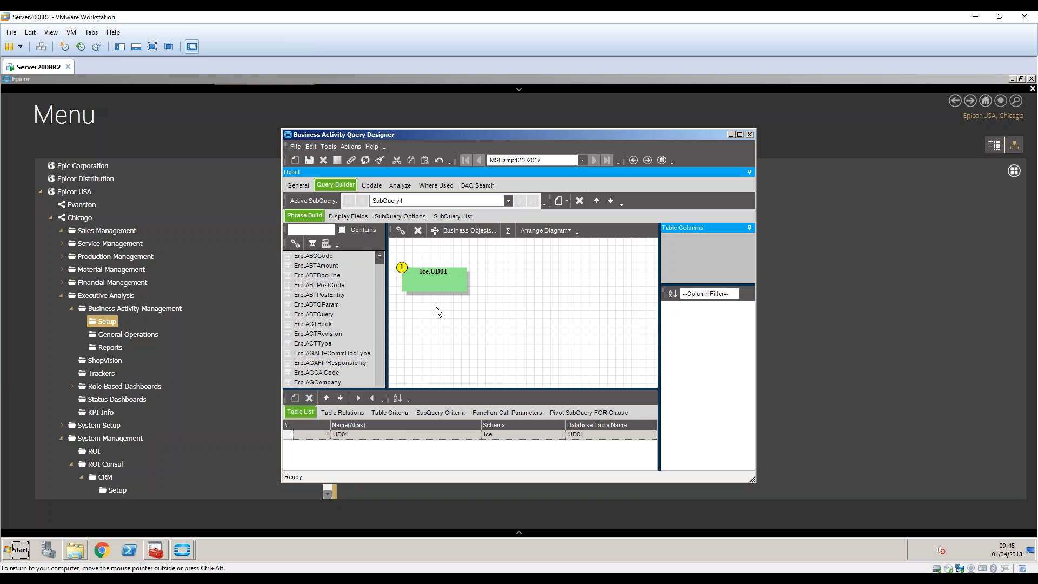
{"action": "left_click", "coordinate": [358, 215]}
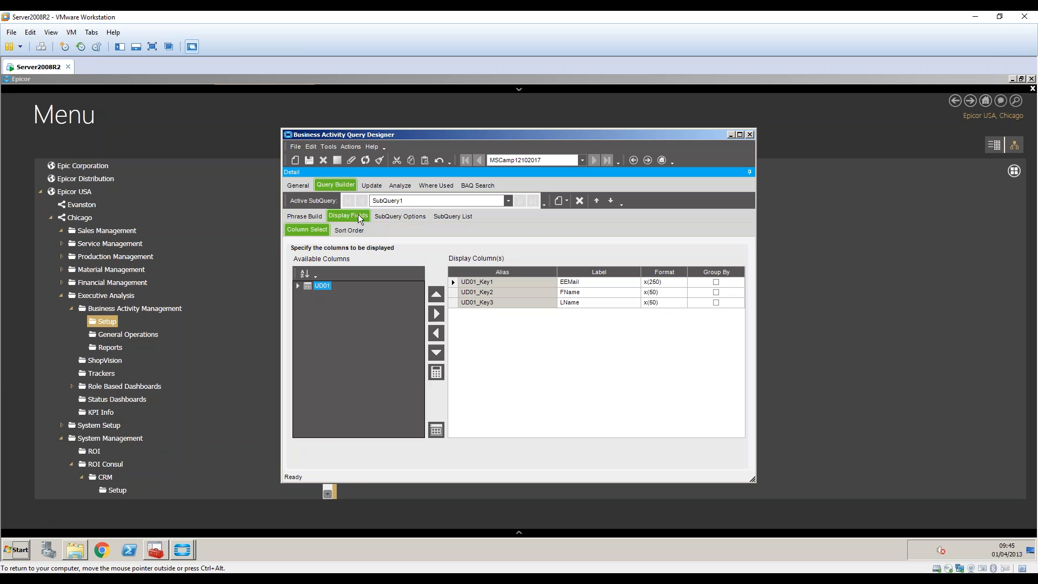
{"action": "left_click", "coordinate": [494, 285]}
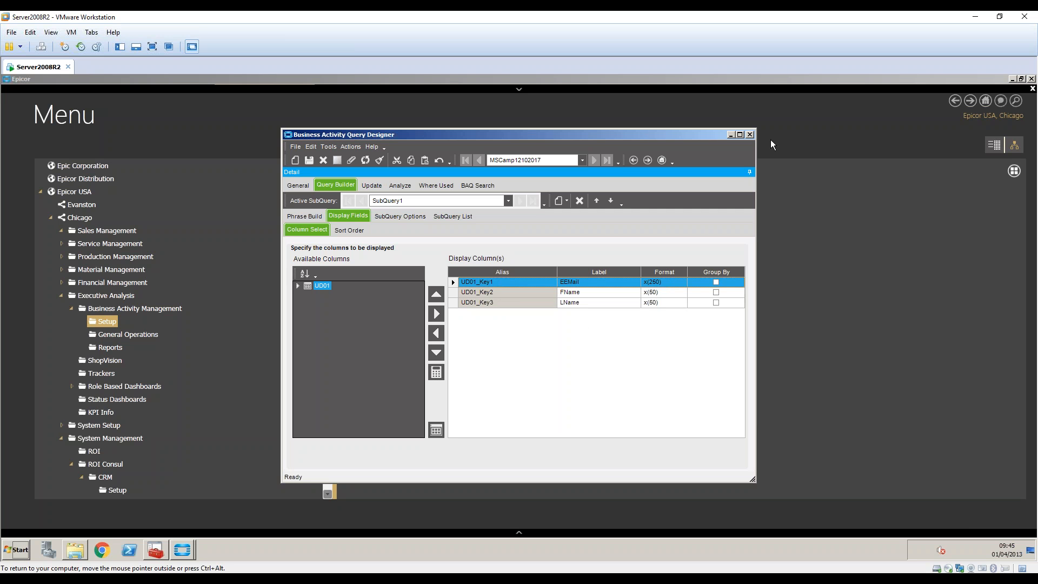
{"action": "left_click", "coordinate": [750, 134]}
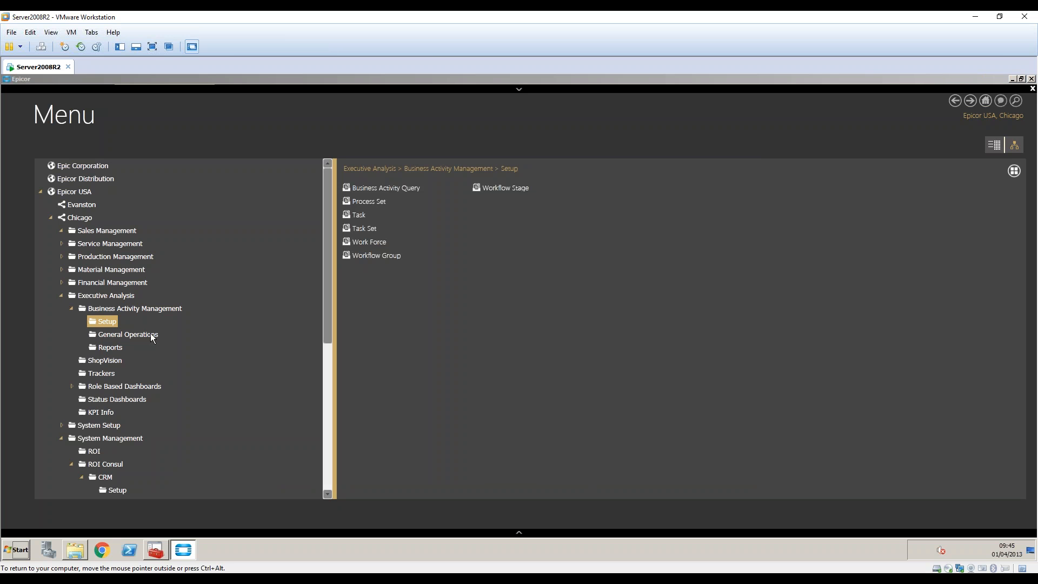
Collapse Executive Analysis and open User Defined Codes Maintenance from System Maintenance.
{"action": "left_click", "coordinate": [76, 312]}
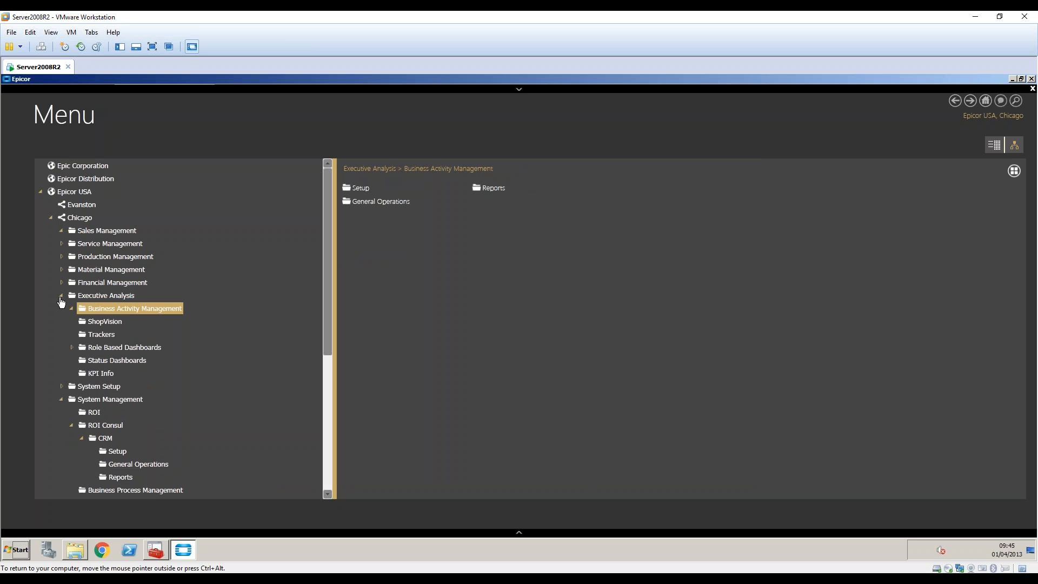
{"action": "left_click", "coordinate": [62, 299]}
{"action": "left_click", "coordinate": [60, 310]}
{"action": "left_click", "coordinate": [108, 364]}
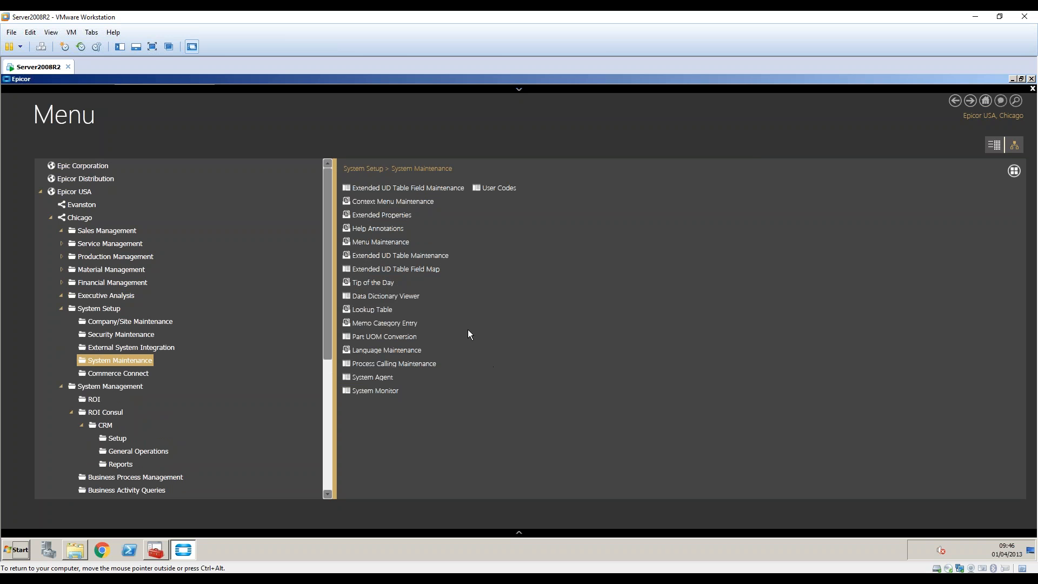
{"action": "left_click", "coordinate": [498, 187]}
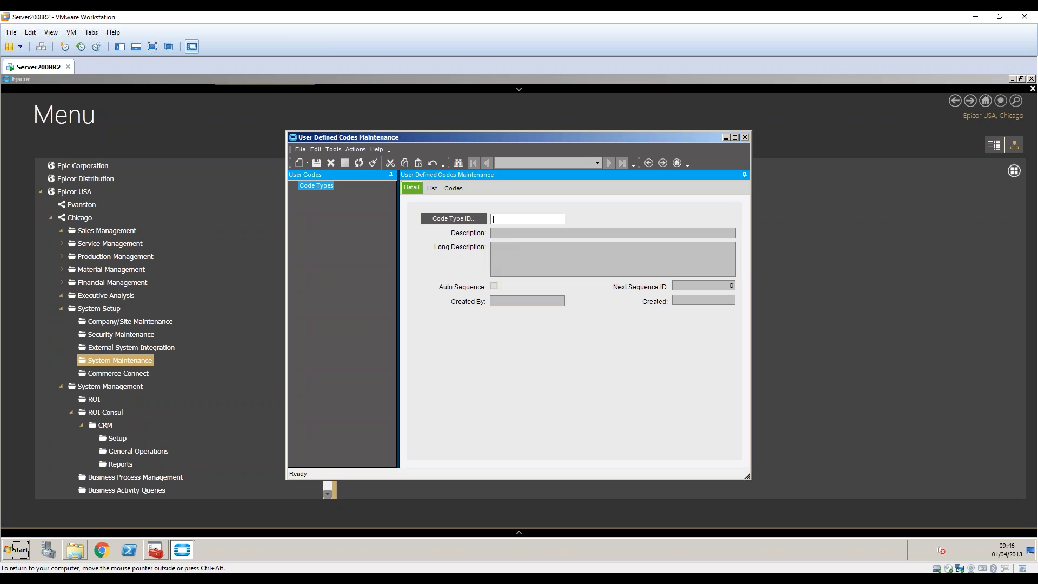
Load the ROI code type and expand its list of codes.
{"action": "left_click", "coordinate": [444, 220]}
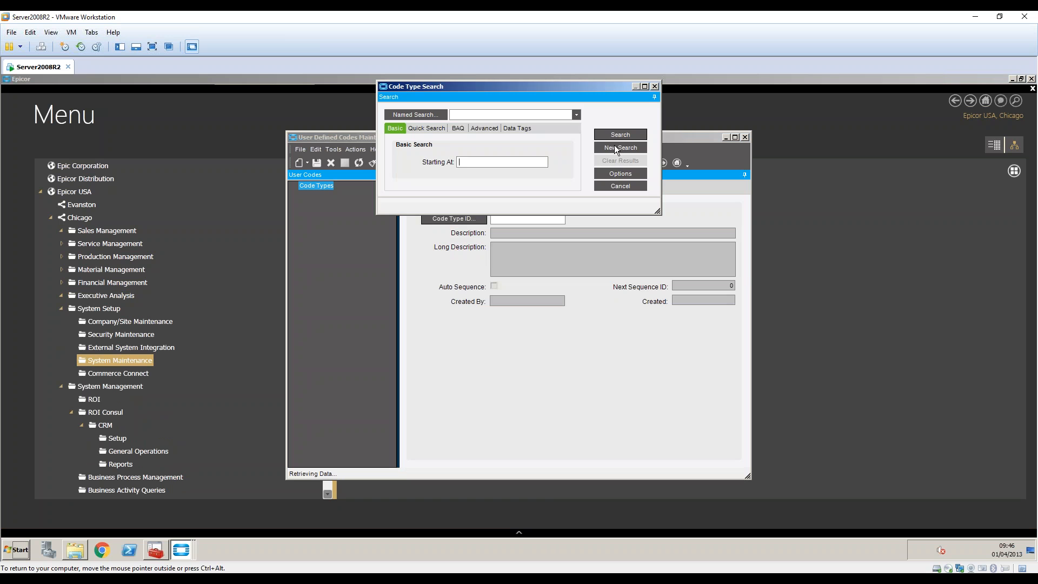
{"action": "left_click", "coordinate": [617, 139]}
{"action": "double_click", "coordinate": [472, 224]}
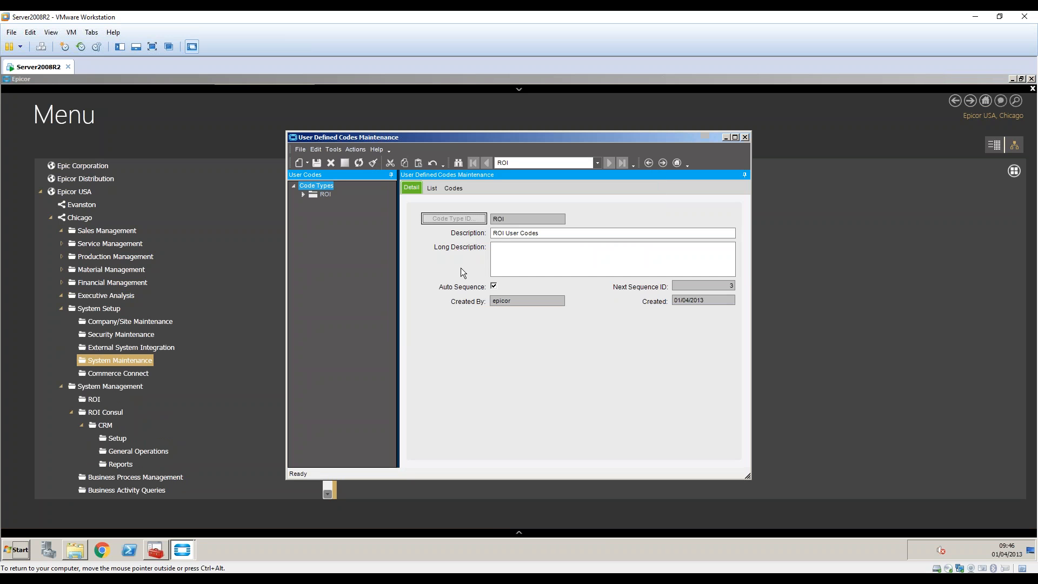
{"action": "left_click", "coordinate": [304, 196]}
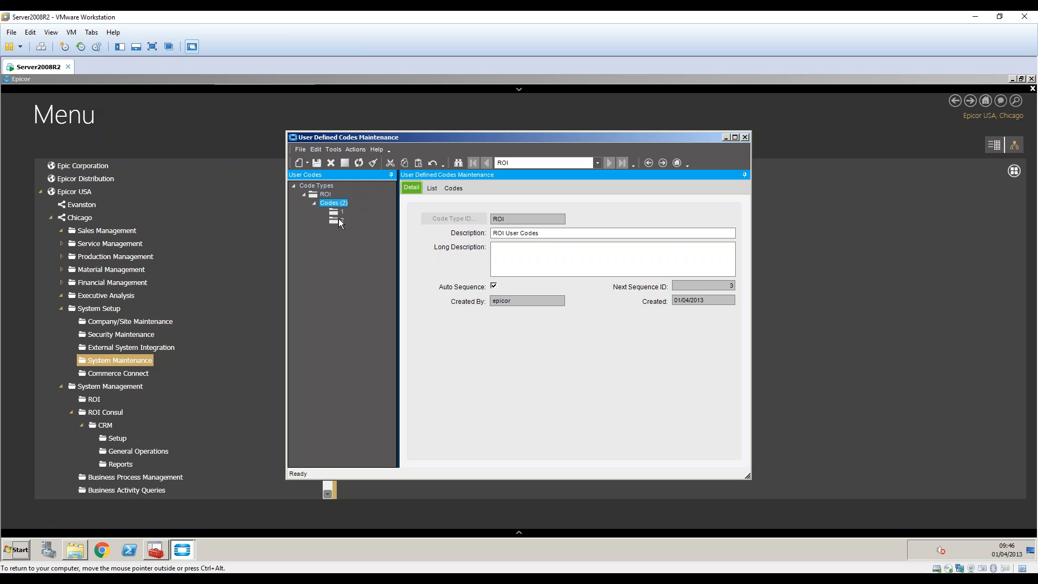
{"action": "left_click", "coordinate": [453, 187]}
Open ROI code 2 'CRMProc' and highlight its SMTP settings text.
{"action": "left_click", "coordinate": [529, 242]}
{"action": "double_click", "coordinate": [529, 241]}
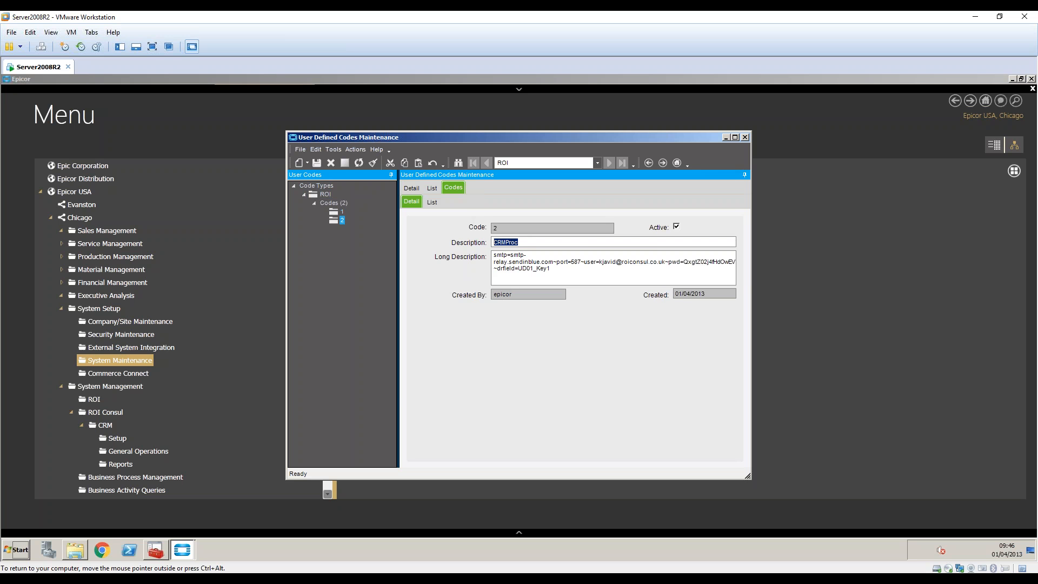
{"action": "left_click_drag", "start_coordinate": [570, 269], "coordinate": [490, 256]}
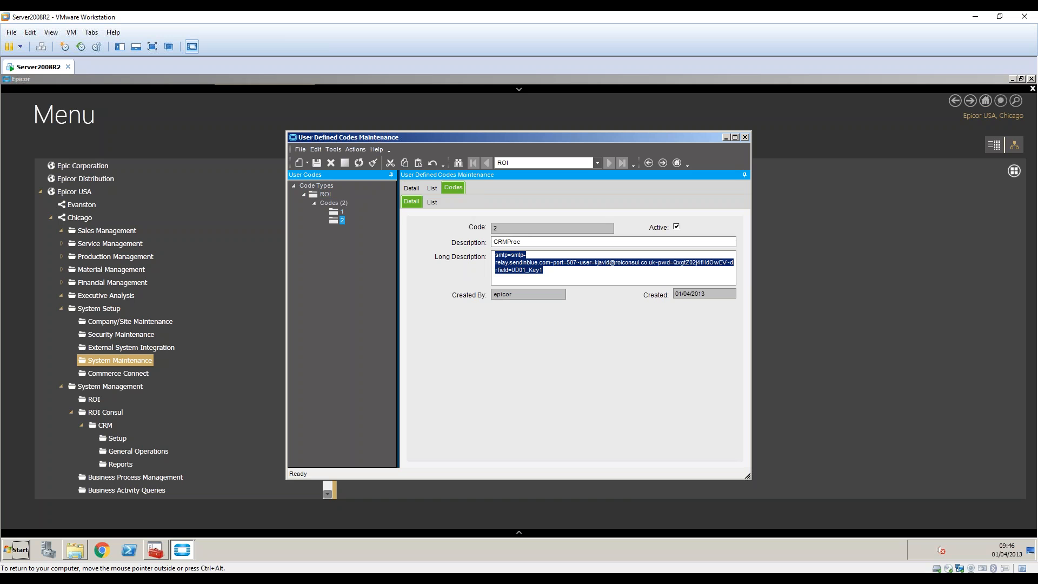
{"action": "left_click", "coordinate": [553, 279]}
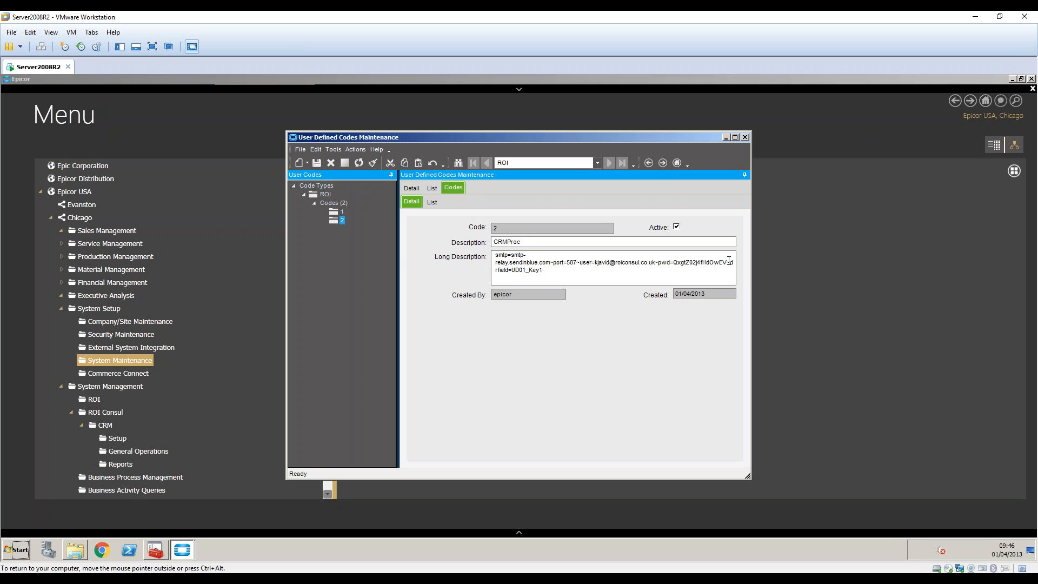
Highlight the relay server, port, login and password in code 2's SMTP settings.
{"action": "mouse_move", "coordinate": [730, 262]}
{"action": "left_mouse_down"}
{"action": "mouse_move", "coordinate": [509, 271]}
{"action": "mouse_move", "coordinate": [698, 251]}
{"action": "mouse_move", "coordinate": [732, 263]}
{"action": "left_mouse_up"}
{"action": "left_click", "coordinate": [702, 263]}
{"action": "mouse_move", "coordinate": [495, 255]}
{"action": "left_mouse_down"}
{"action": "mouse_move", "coordinate": [547, 264]}
{"action": "mouse_move", "coordinate": [496, 252]}
{"action": "left_mouse_up"}
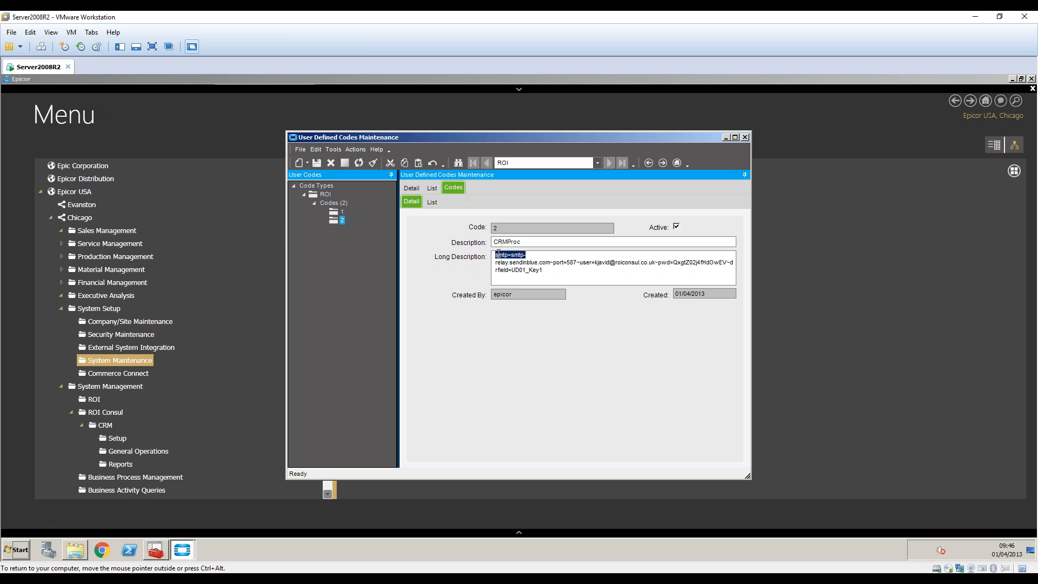
{"action": "double_click", "coordinate": [558, 266]}
{"action": "left_click", "coordinate": [580, 263]}
{"action": "left_click_drag", "start_coordinate": [728, 263], "coordinate": [496, 254]}
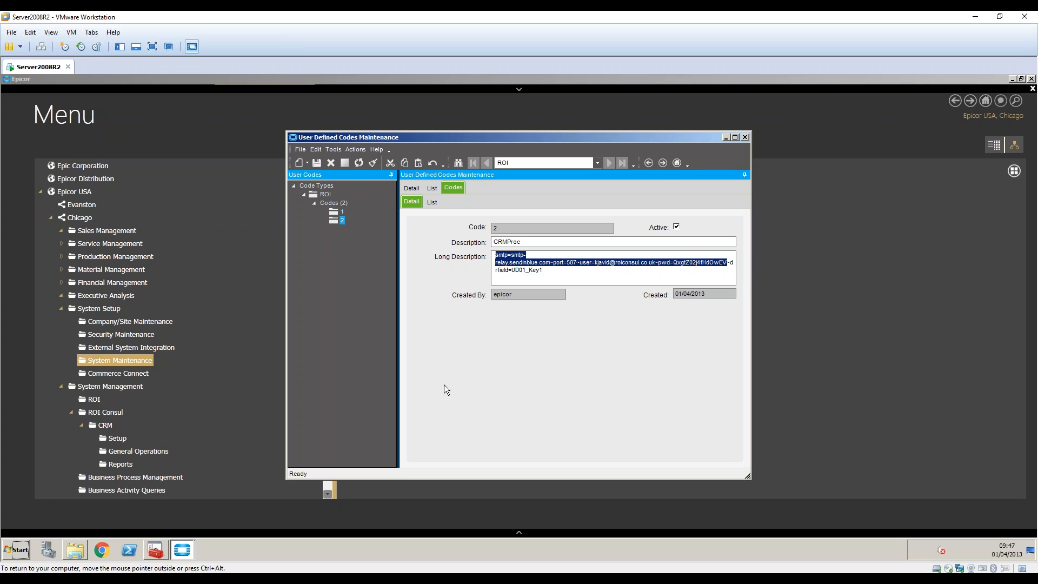
{"action": "left_click", "coordinate": [523, 257]}
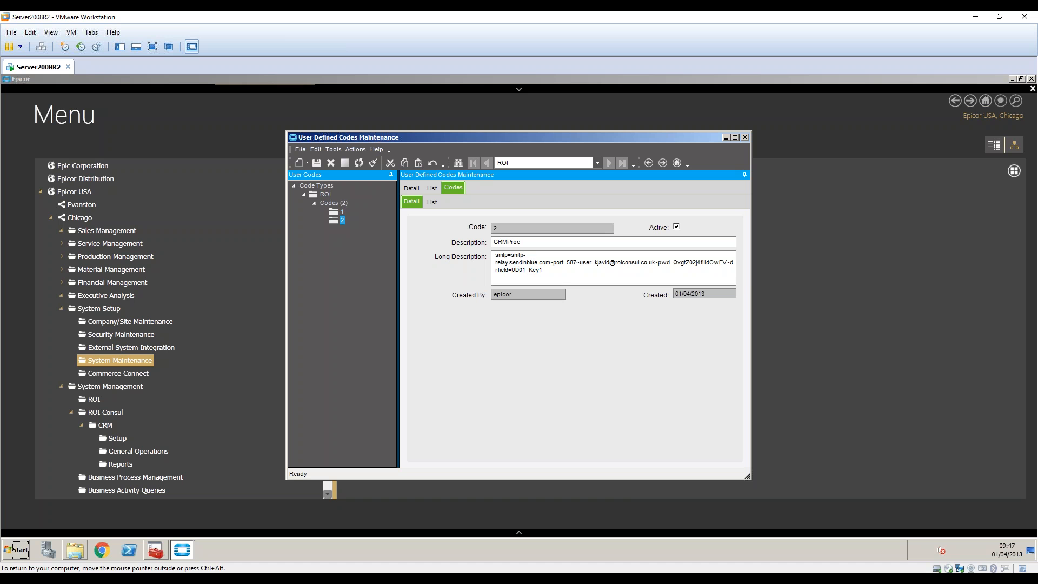
Point out the smtp prefix, then switch to the SendinBlue transactional statistics in Chrome.
{"action": "key", "text": "ctrl+alt"}
{"action": "left_click_drag", "start_coordinate": [496, 255], "coordinate": [661, 263]}
{"action": "left_click", "coordinate": [557, 262]}
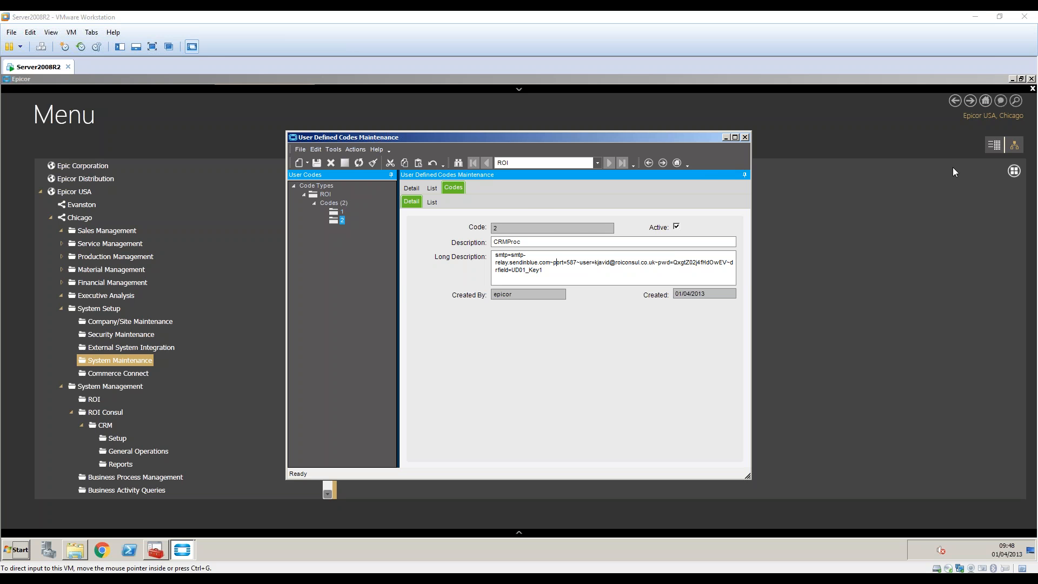
{"action": "key", "text": "alt+Tab"}
{"action": "left_click", "coordinate": [162, 19]}
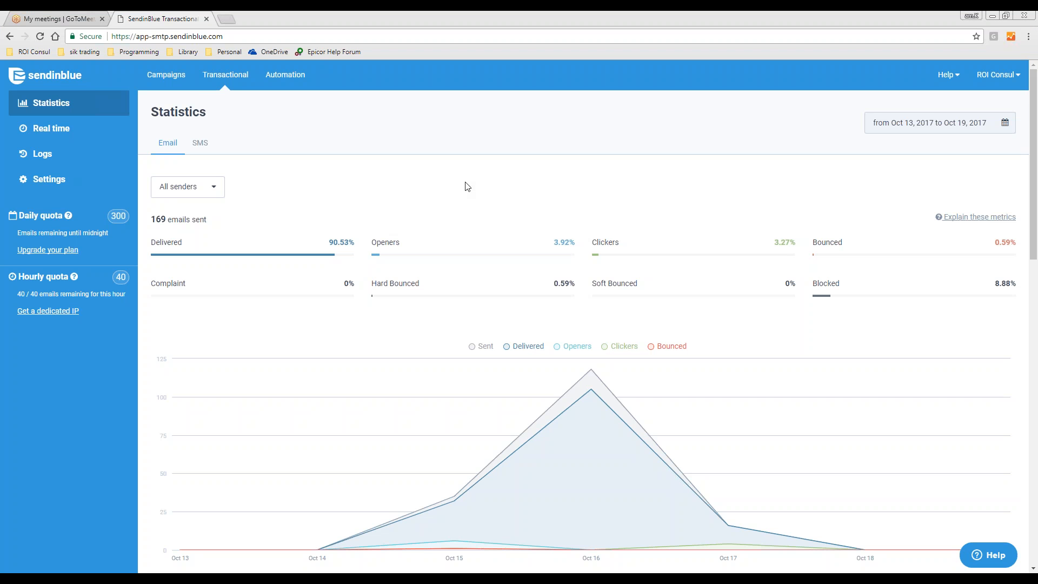
{"action": "left_click", "coordinate": [234, 82]}
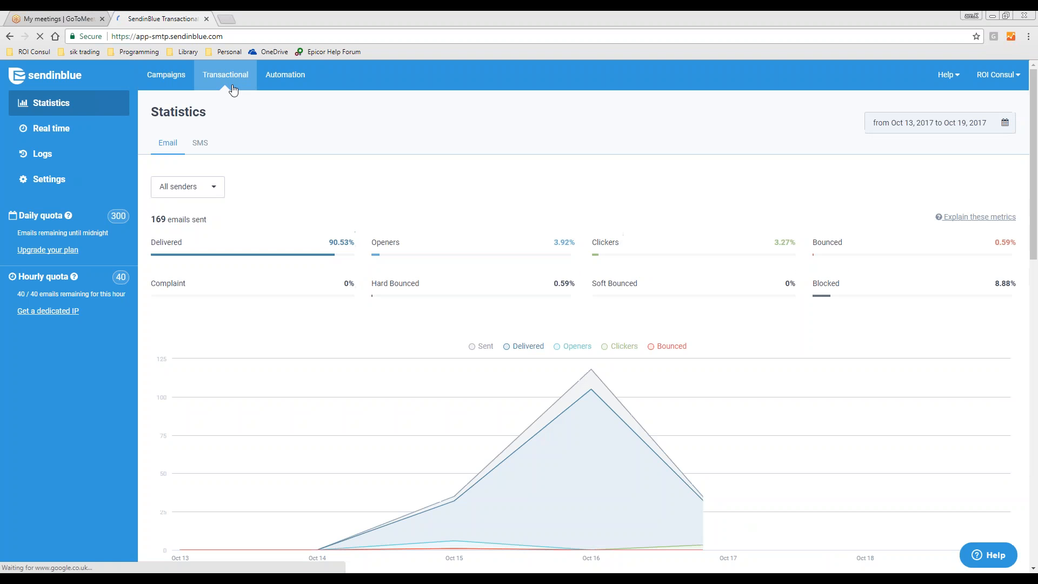
{"action": "left_click", "coordinate": [49, 179]}
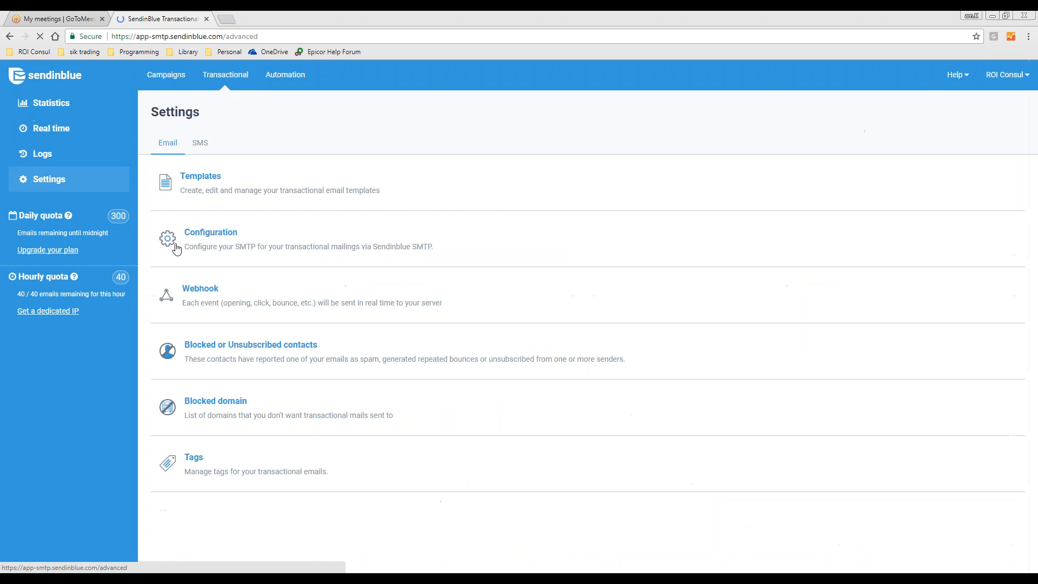
{"action": "left_click", "coordinate": [204, 236]}
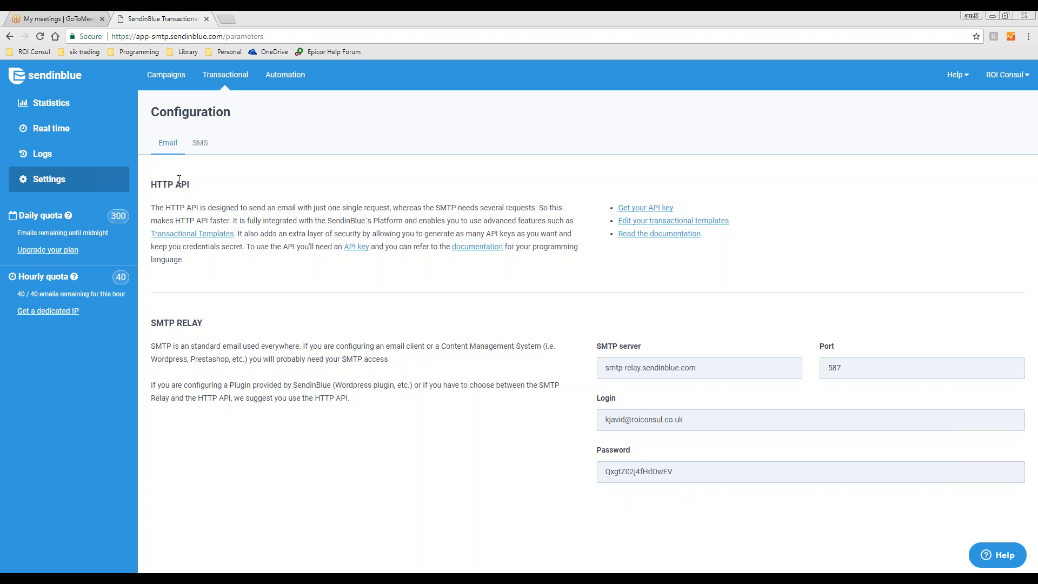
{"action": "left_click", "coordinate": [48, 105]}
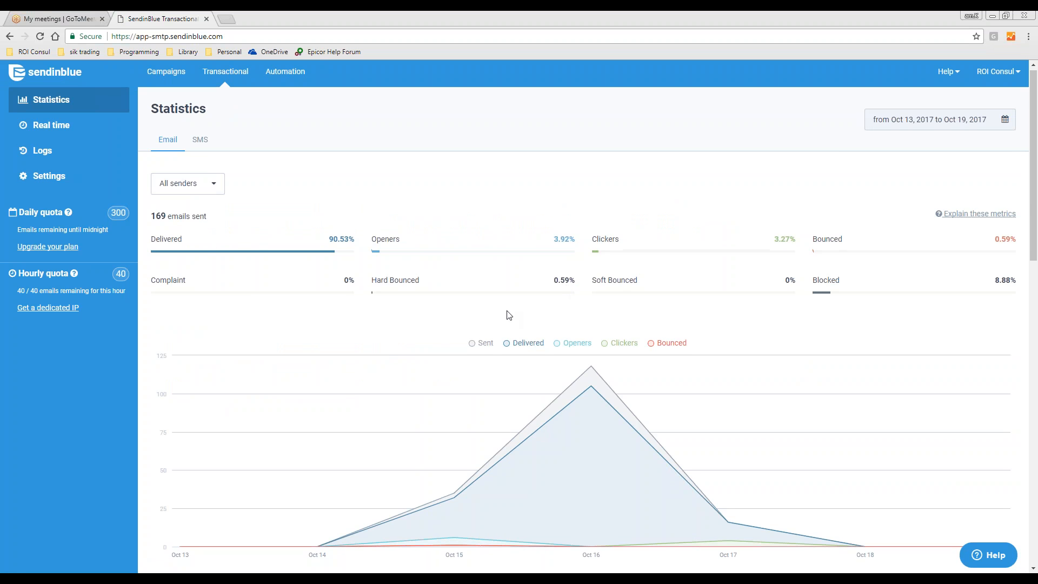
Scroll through the SendinBlue Messages log, then return to the Epicor virtual machine.
{"action": "scroll", "coordinate": [505, 313], "scroll_direction": "down", "scroll_amount": 7}
{"action": "scroll", "coordinate": [505, 313], "scroll_direction": "up", "scroll_amount": 2}
{"action": "scroll", "coordinate": [382, 318], "scroll_direction": "up", "scroll_amount": 1}
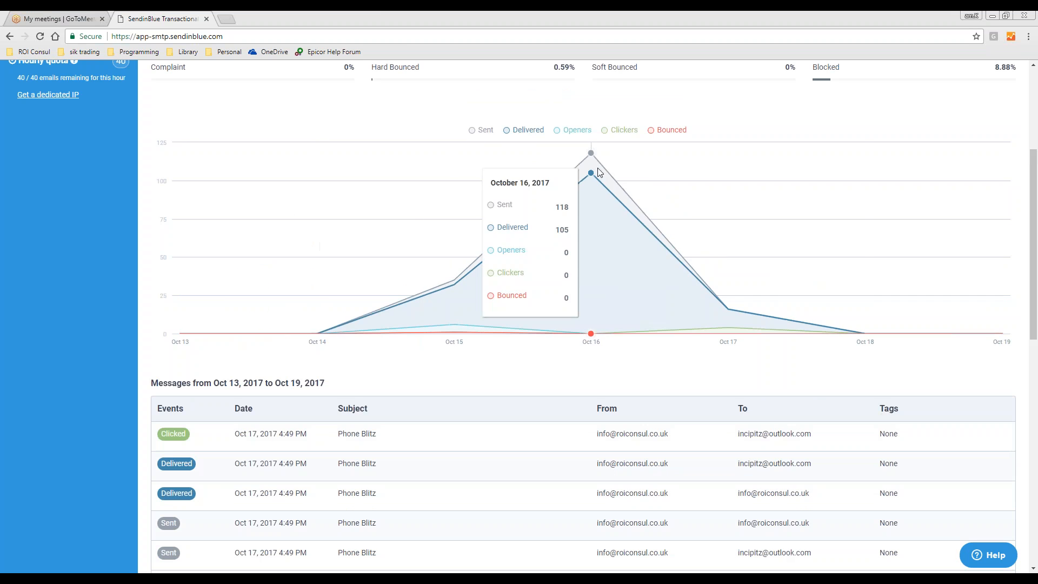
{"action": "scroll", "coordinate": [748, 352], "scroll_direction": "down", "scroll_amount": 4}
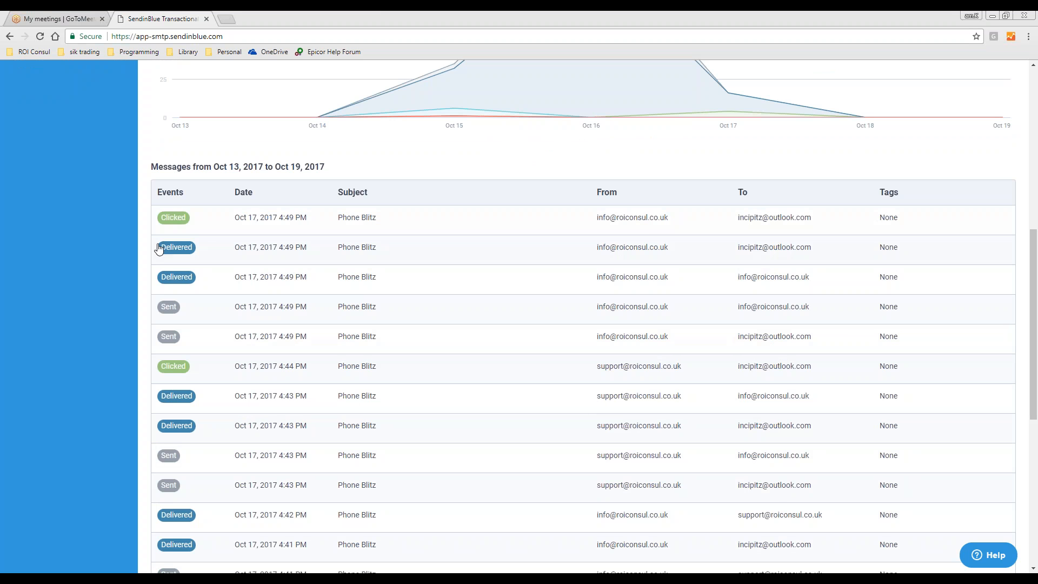
{"action": "scroll", "coordinate": [334, 314], "scroll_direction": "up", "scroll_amount": 8}
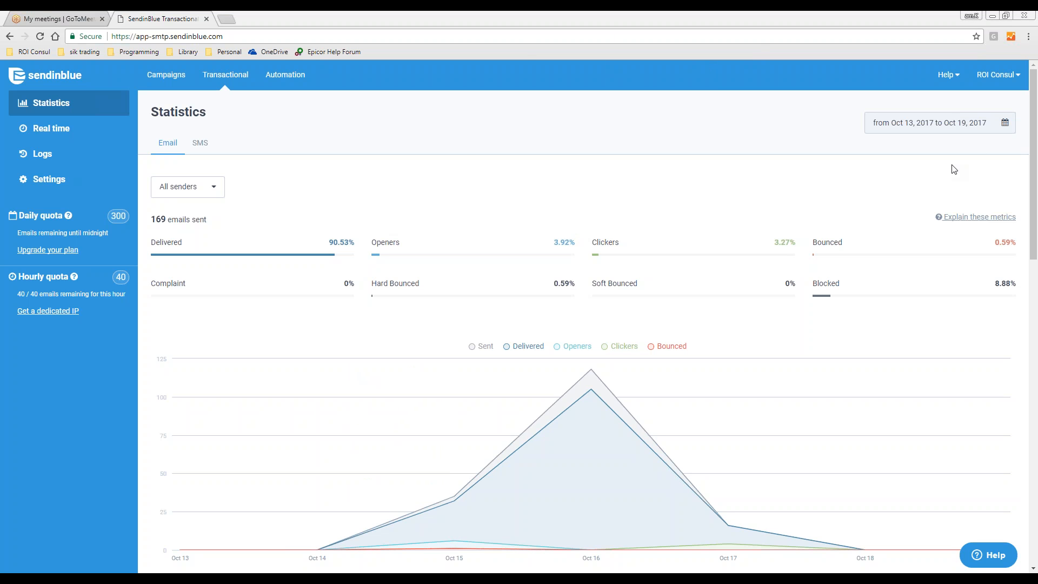
{"action": "key", "text": "alt+Tab"}
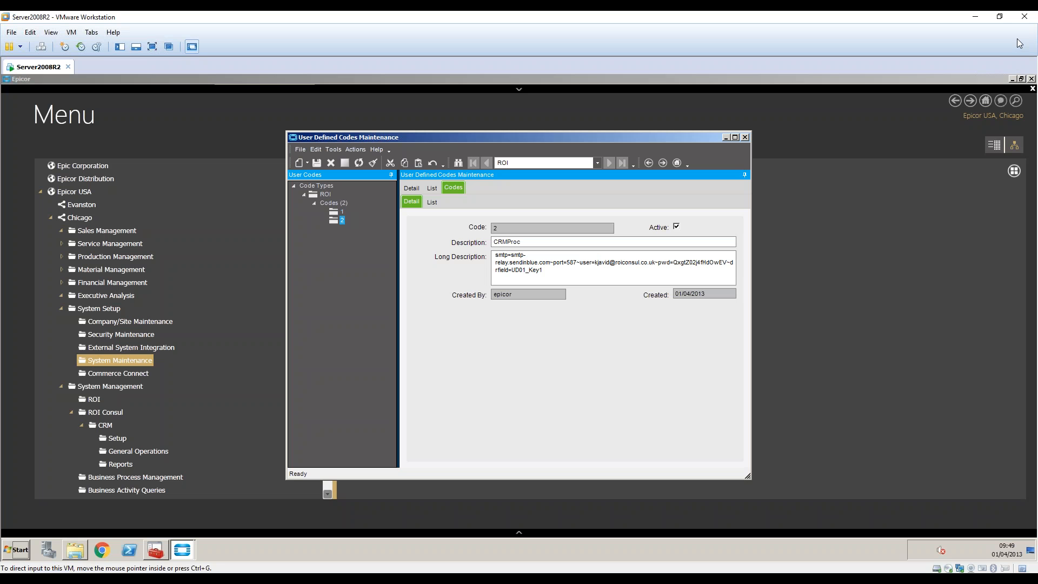
Close User Defined Codes Maintenance and open Marketing Advertisement Maintenance from CRM Setup.
{"action": "left_click", "coordinate": [676, 226]}
{"action": "key", "text": "ctrl+a"}
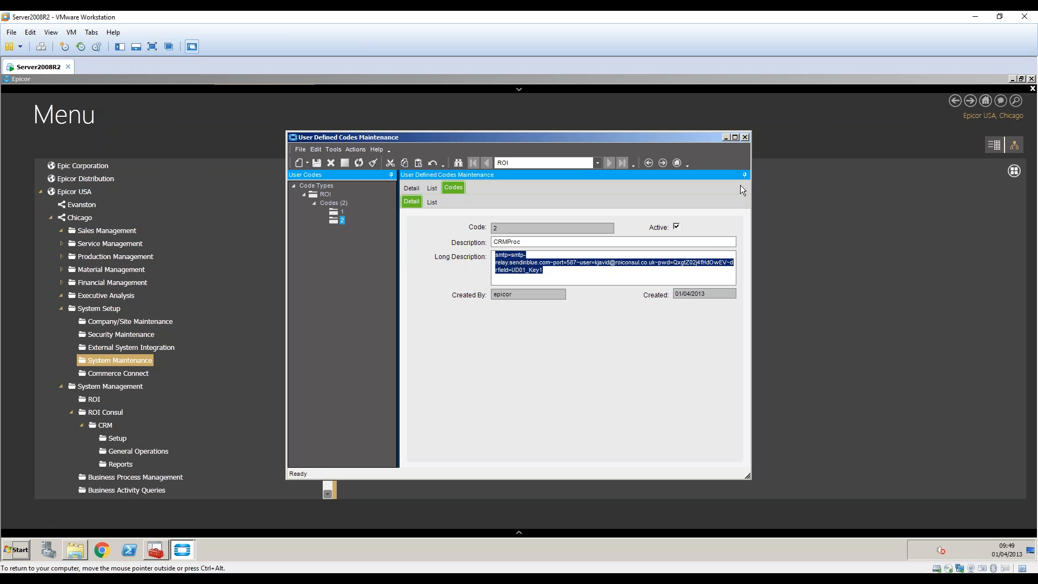
{"action": "left_click", "coordinate": [744, 138]}
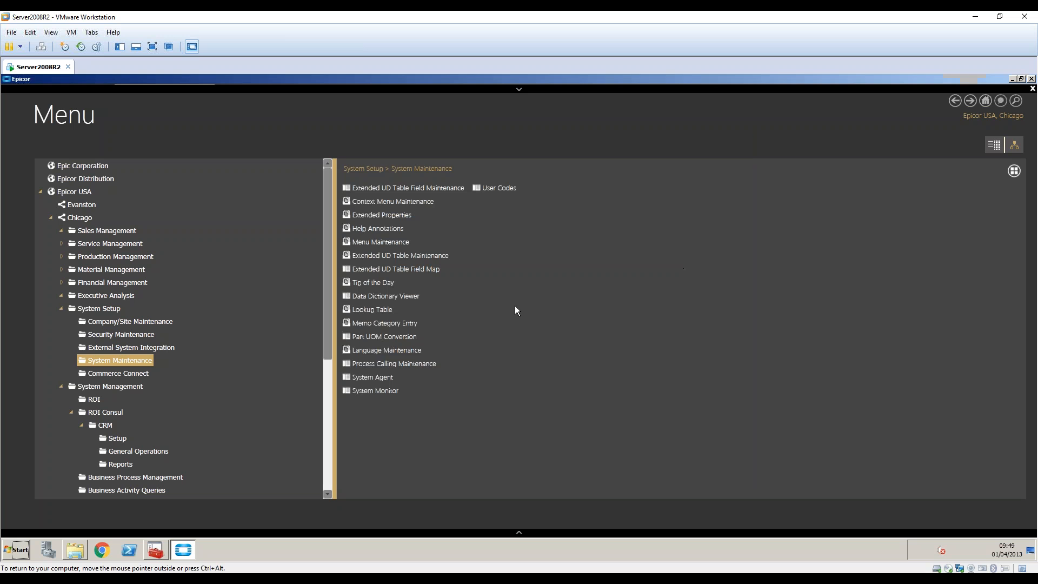
{"action": "left_click", "coordinate": [60, 311]}
{"action": "left_click", "coordinate": [114, 374]}
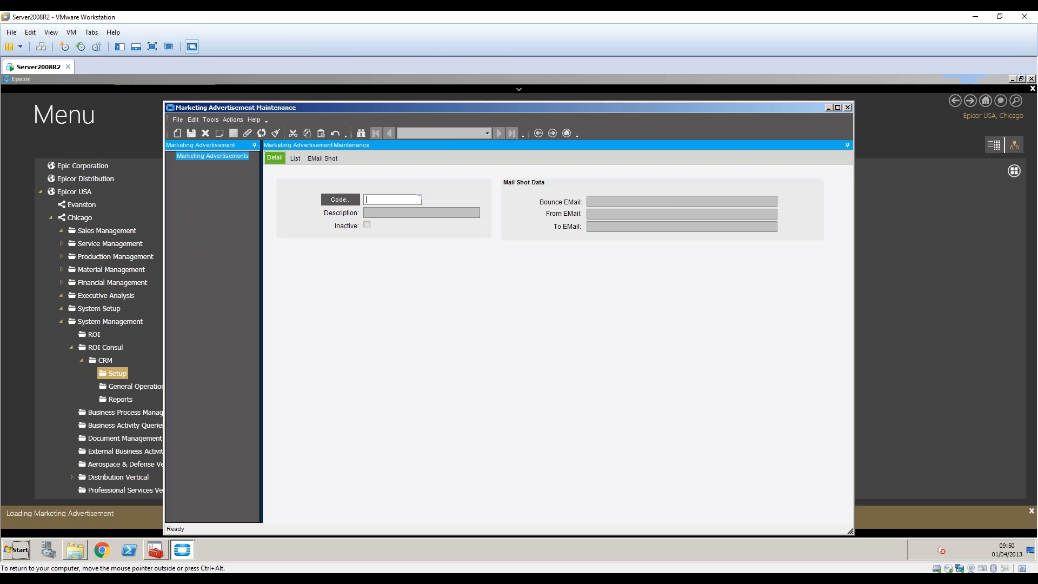
Search the marketing advertisements and load Weekly Shot 2 (code 172017).
{"action": "left_click", "coordinate": [341, 200]}
{"action": "left_click", "coordinate": [636, 147]}
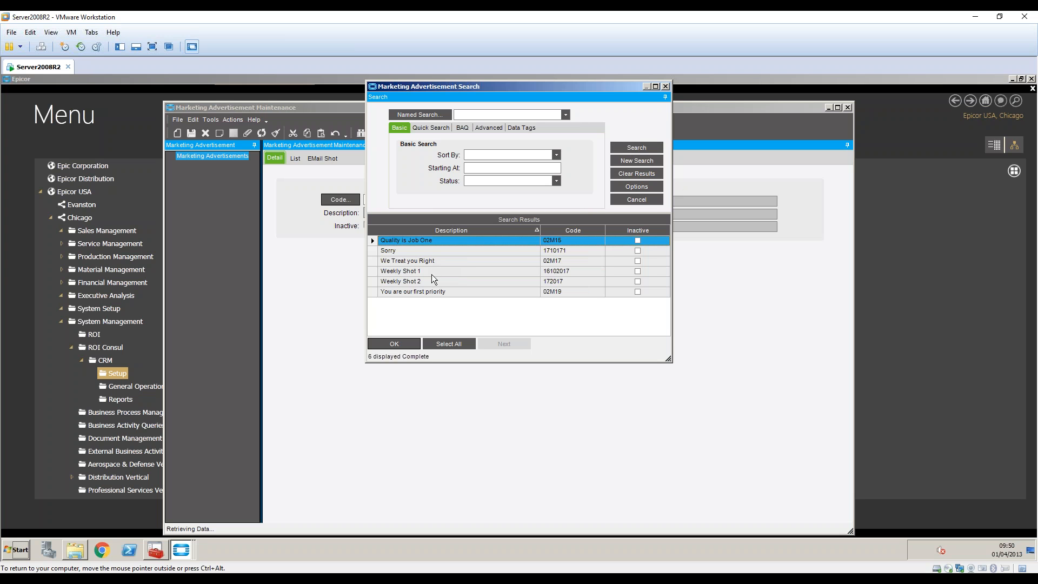
{"action": "left_click", "coordinate": [432, 282]}
{"action": "double_click", "coordinate": [430, 281]}
Inspect Weekly Shot 2's email and the hyperlink on 'not', then relist all advertisements.
{"action": "left_click", "coordinate": [323, 157]}
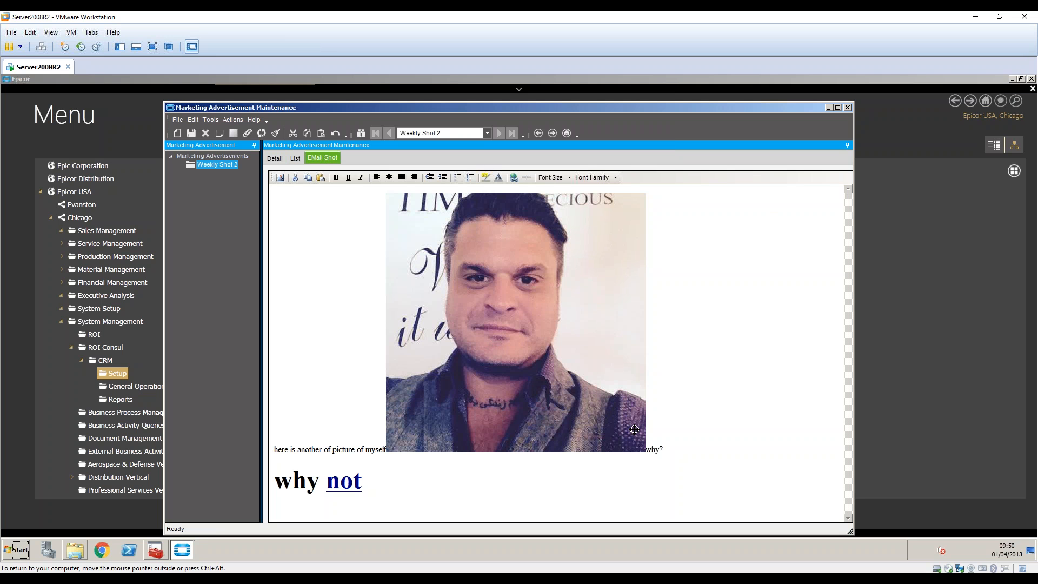
{"action": "left_click", "coordinate": [346, 482]}
{"action": "left_click", "coordinate": [513, 178]}
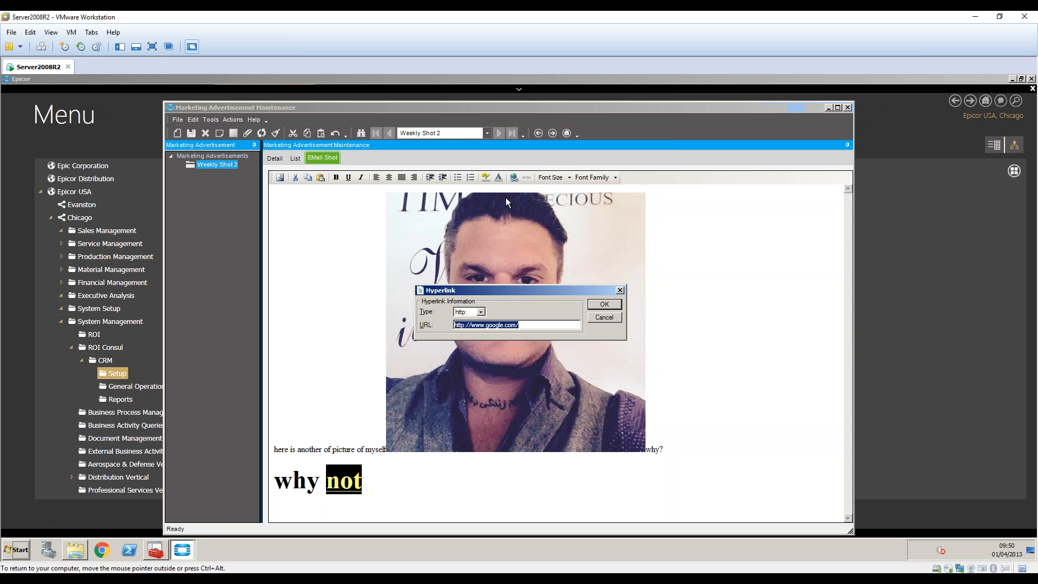
{"action": "left_click", "coordinate": [604, 318]}
{"action": "left_click", "coordinate": [274, 158]}
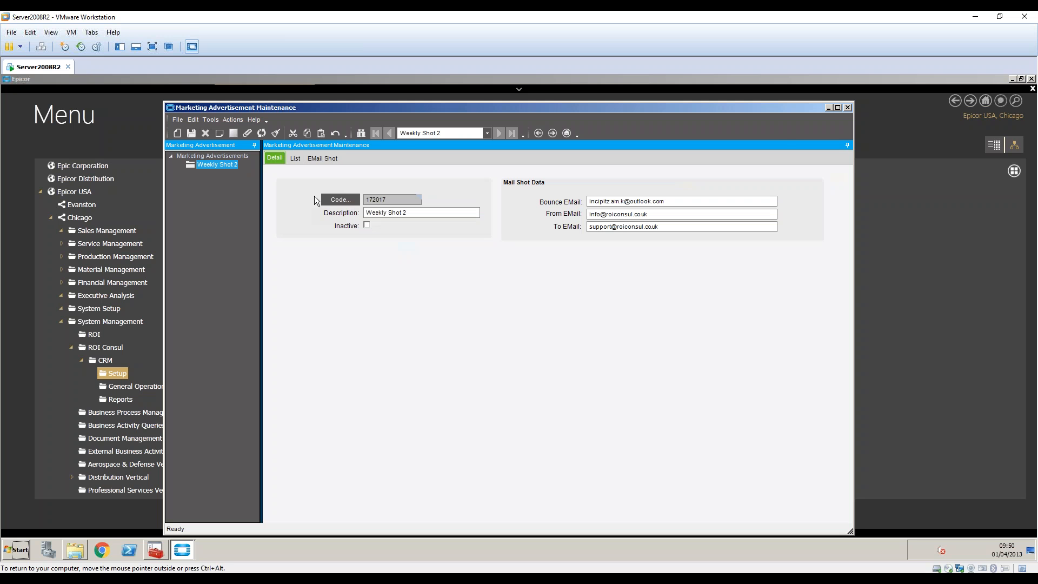
{"action": "left_click", "coordinate": [330, 159]}
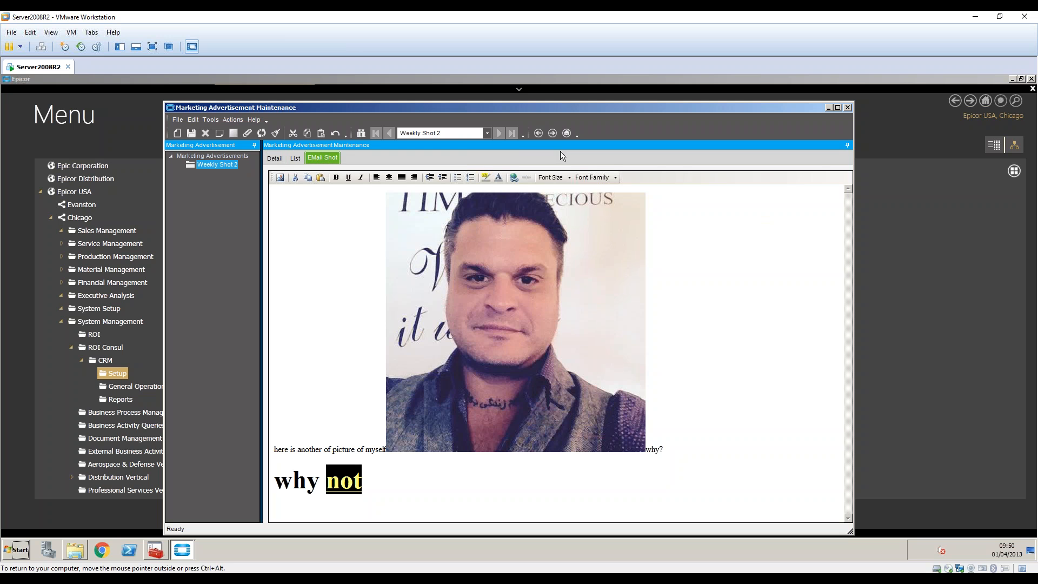
{"action": "left_click", "coordinate": [275, 158]}
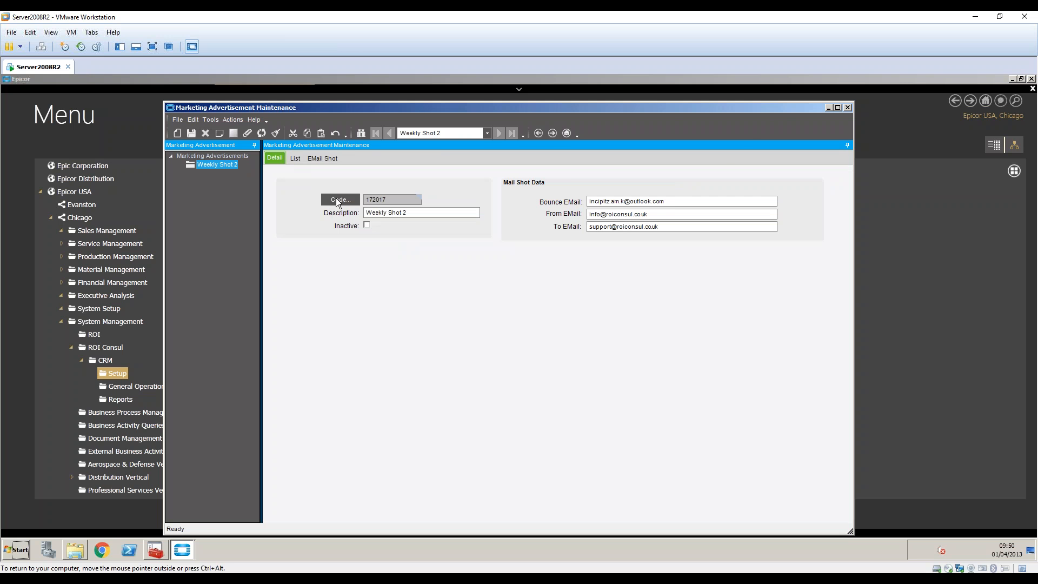
{"action": "left_click", "coordinate": [340, 200]}
{"action": "left_click", "coordinate": [625, 146]}
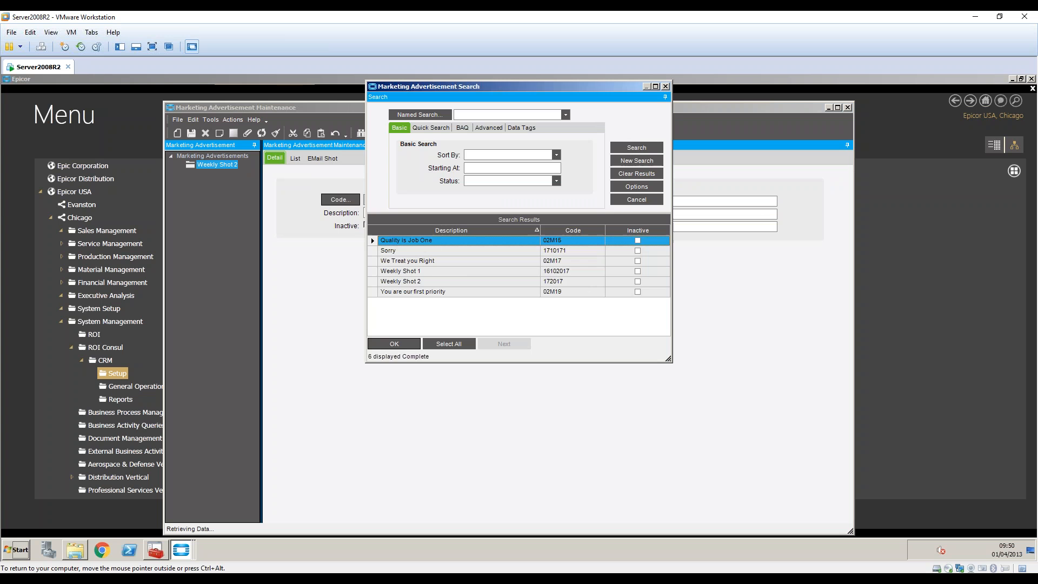
Load Weekly Shot 1 and select the quoted COUPON1 code in its email content.
{"action": "double_click", "coordinate": [443, 272]}
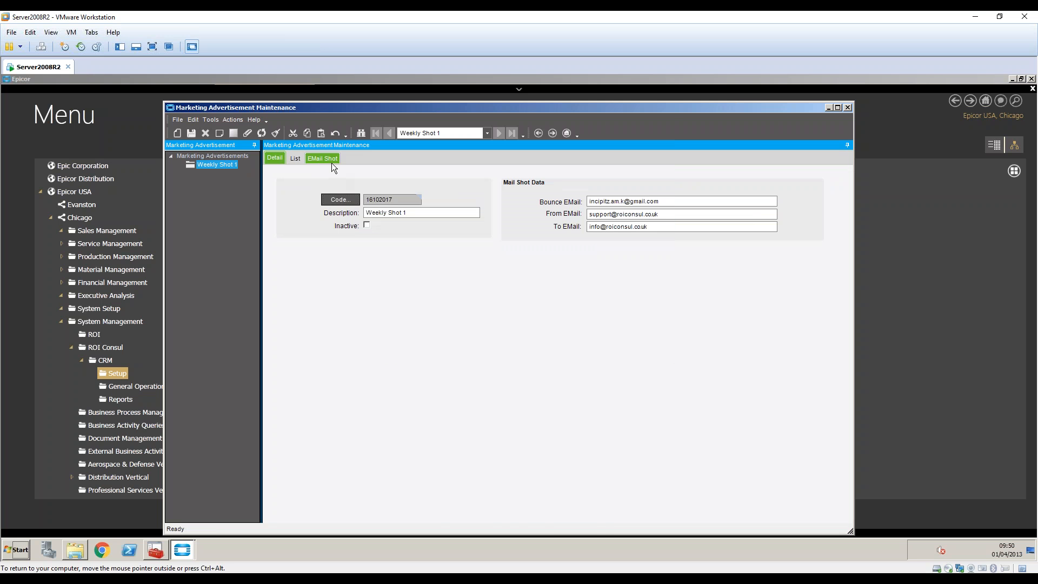
{"action": "left_click", "coordinate": [332, 163]}
{"action": "left_click", "coordinate": [536, 393]}
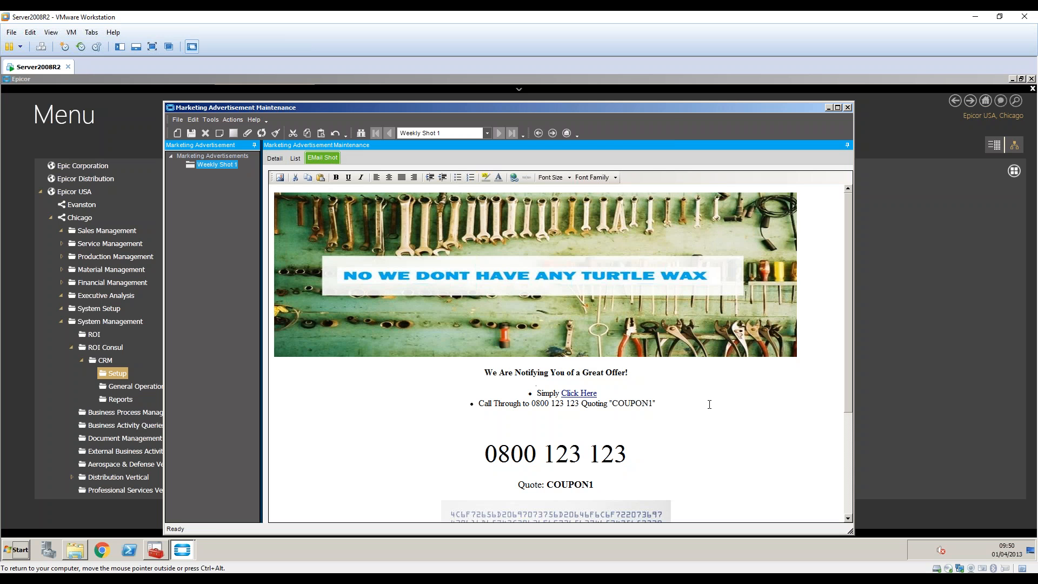
{"action": "scroll", "coordinate": [711, 397], "scroll_direction": "down", "scroll_amount": 3}
{"action": "scroll", "coordinate": [714, 388], "scroll_direction": "up", "scroll_amount": 2}
{"action": "scroll", "coordinate": [714, 389], "scroll_direction": "down", "scroll_amount": 2}
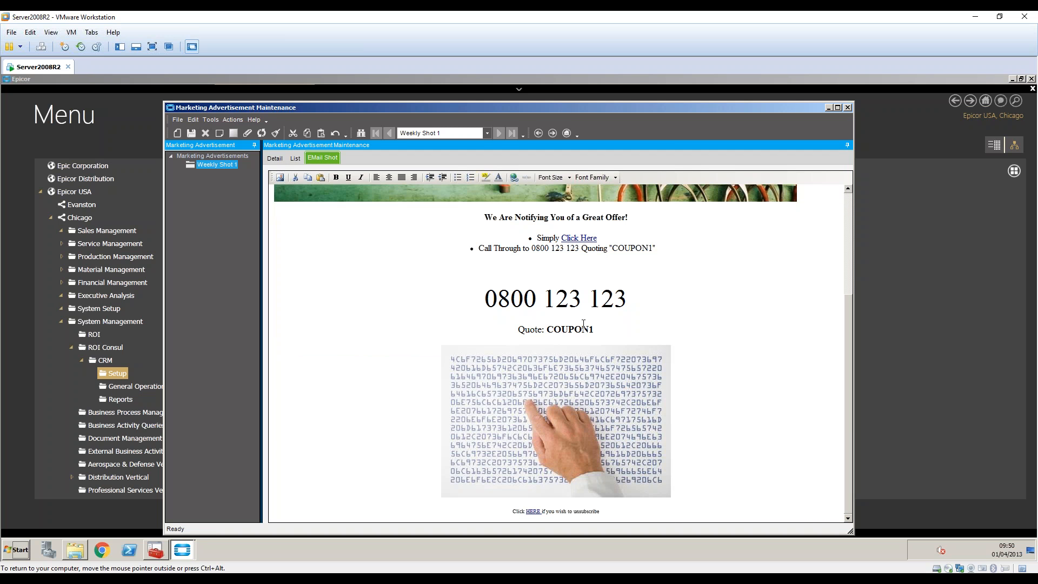
{"action": "double_click", "coordinate": [617, 244]}
Select the word COUPON1 in the Weekly Shot 1 email, then deselect it.
{"action": "double_click", "coordinate": [631, 248]}
{"action": "scroll", "coordinate": [697, 334], "scroll_direction": "up", "scroll_amount": 5}
{"action": "scroll", "coordinate": [701, 353], "scroll_direction": "down", "scroll_amount": 3}
{"action": "scroll", "coordinate": [710, 401], "scroll_direction": "up", "scroll_amount": 3}
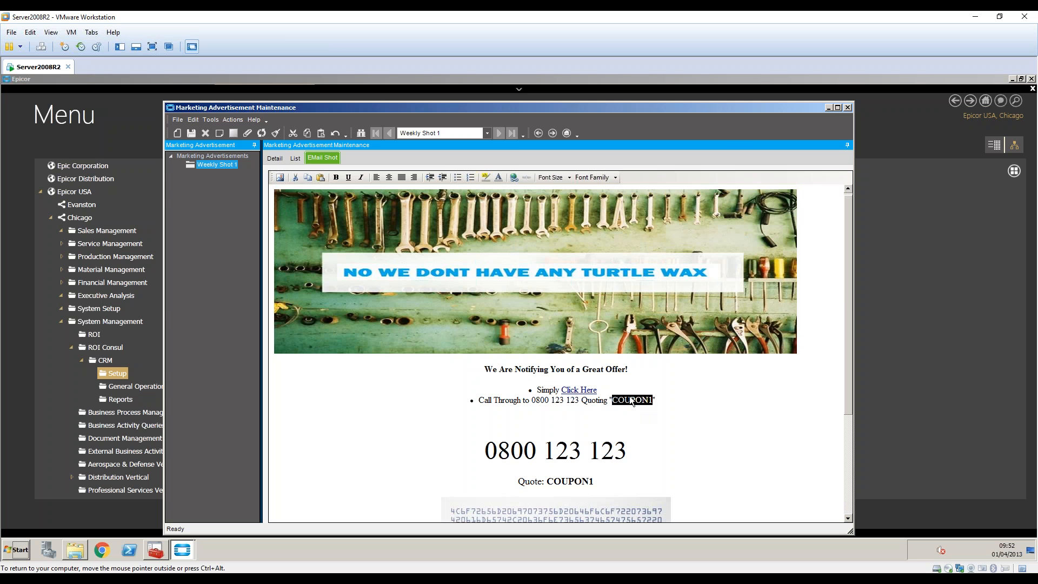
{"action": "left_click", "coordinate": [657, 441]}
Shrink the wrench banner image slightly and close the Weekly Shot 1 advertisement.
{"action": "left_click", "coordinate": [401, 310]}
{"action": "left_click_drag", "start_coordinate": [794, 359], "coordinate": [761, 329]}
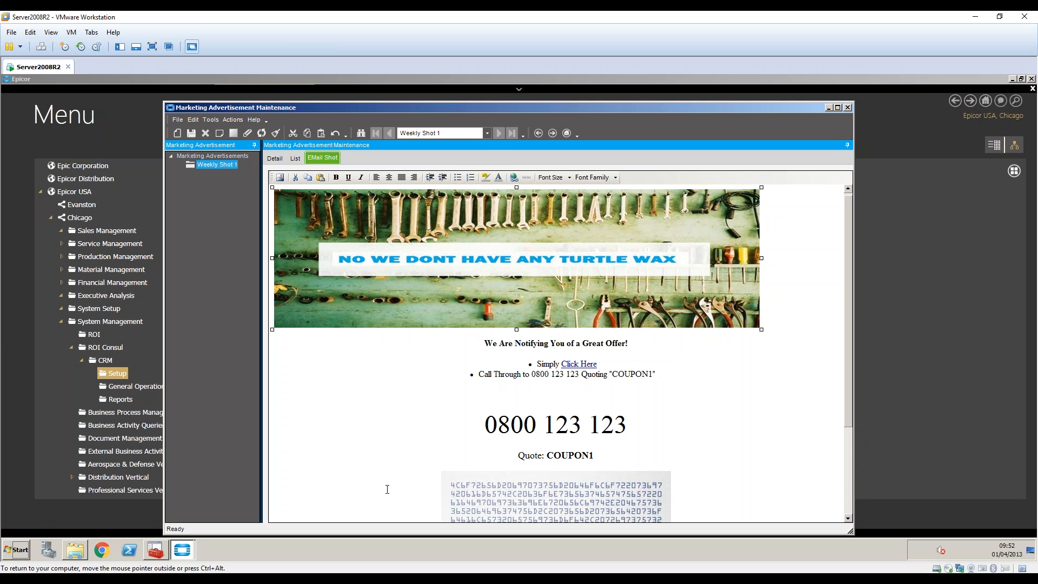
{"action": "left_click", "coordinate": [270, 157]}
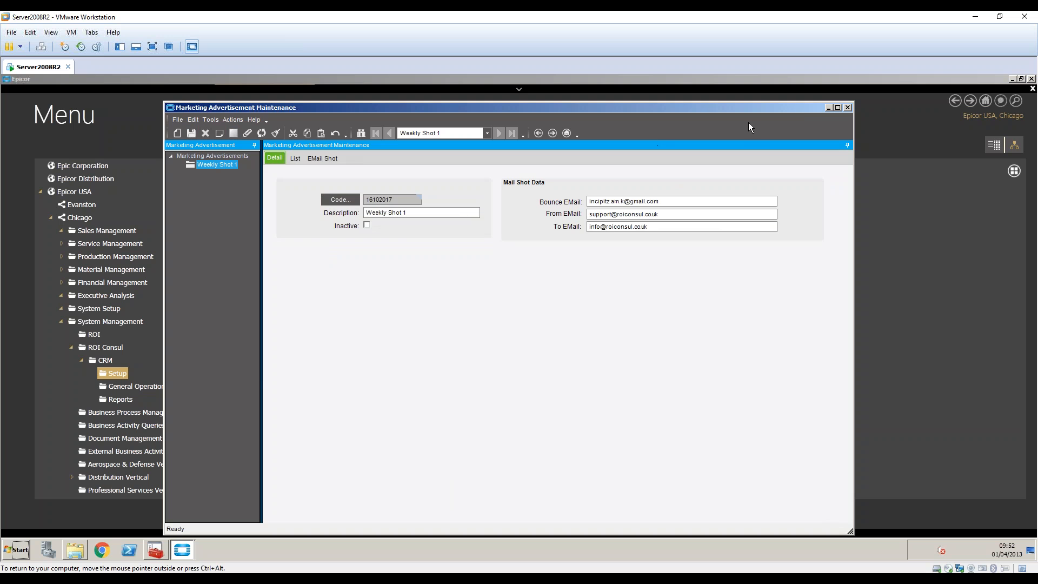
{"action": "left_click", "coordinate": [847, 108]}
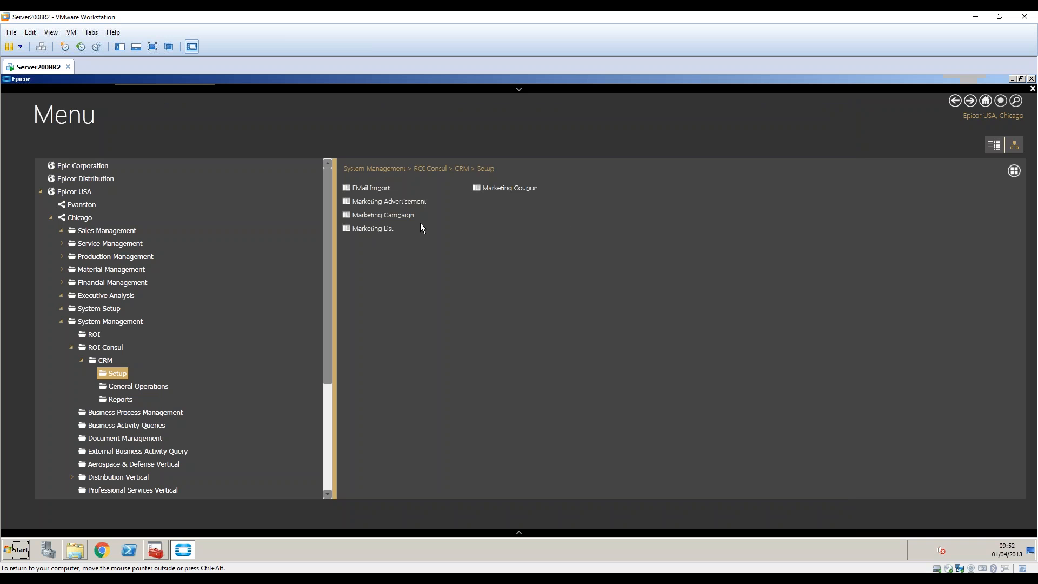
{"action": "left_click", "coordinate": [375, 229]}
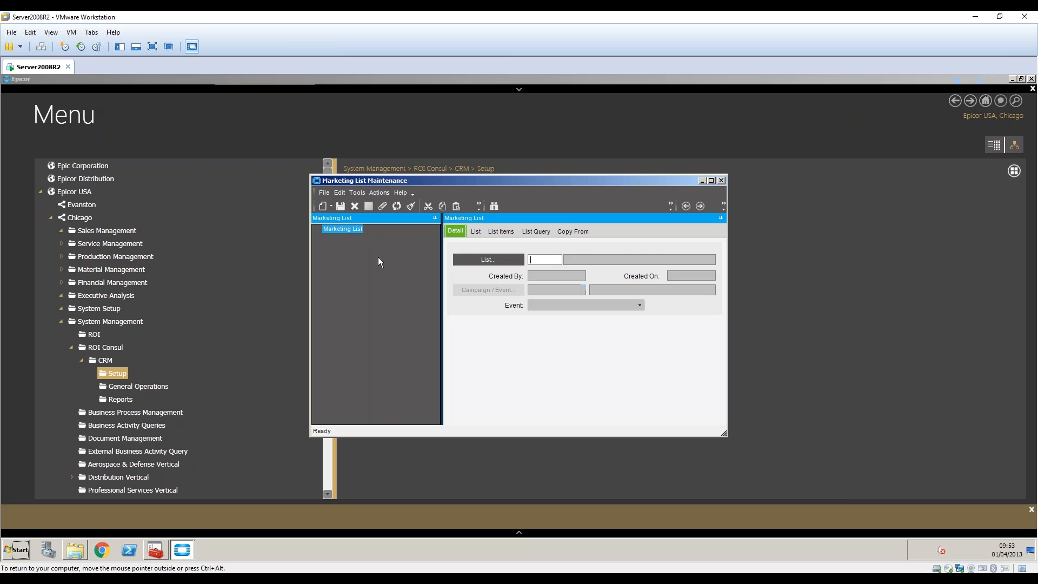
{"action": "left_click", "coordinate": [721, 180]}
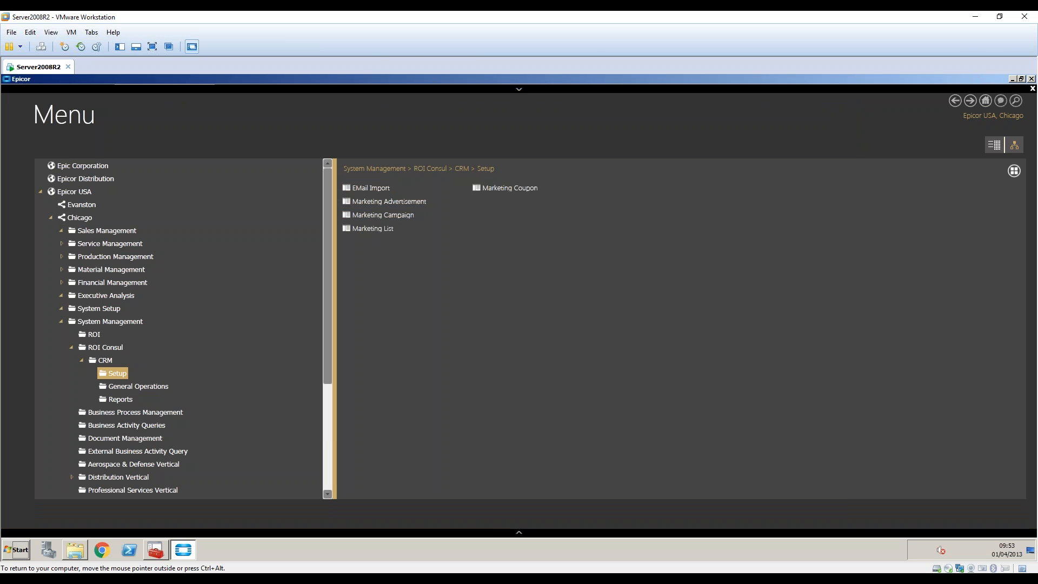
{"action": "left_click", "coordinate": [510, 187]}
{"action": "left_click", "coordinate": [508, 274]}
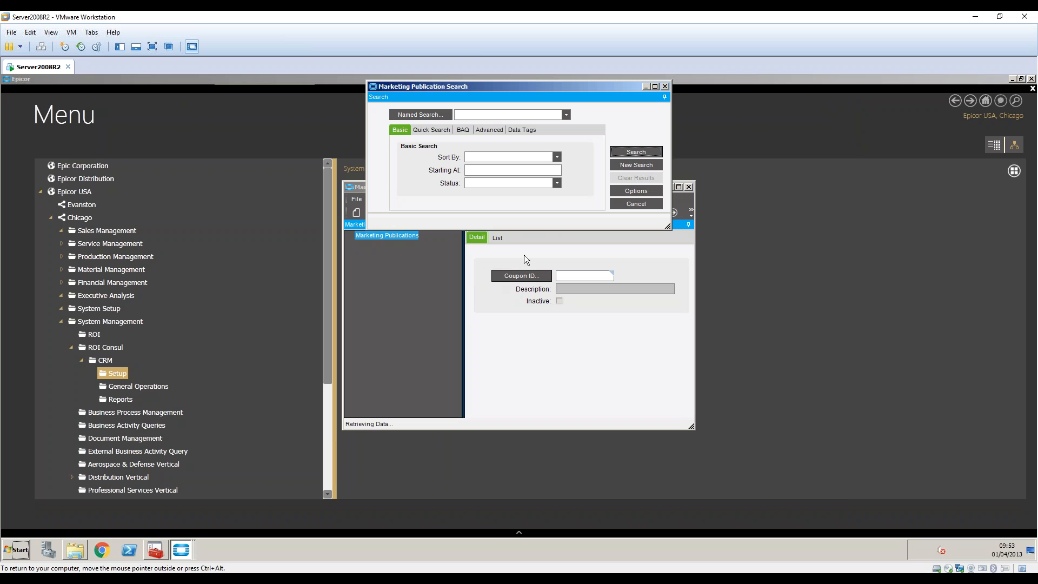
{"action": "left_click", "coordinate": [435, 337]}
{"action": "left_click", "coordinate": [380, 337]}
{"action": "key", "text": "Tab"}
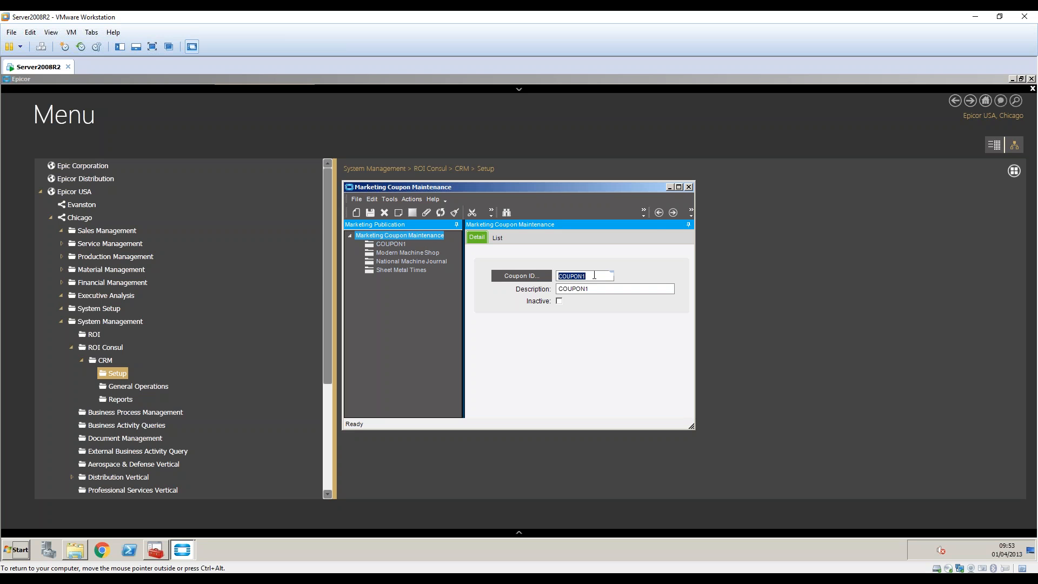
{"action": "left_click", "coordinate": [688, 186]}
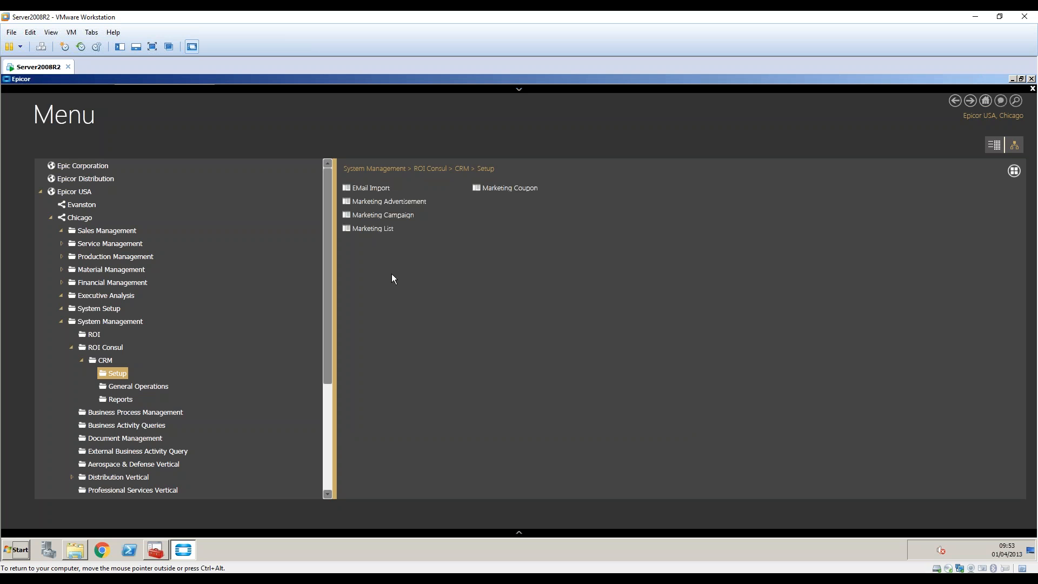
Search for and load the Phone Blitz campaign in Marketing Campaign Maintenance.
{"action": "left_click", "coordinate": [373, 228]}
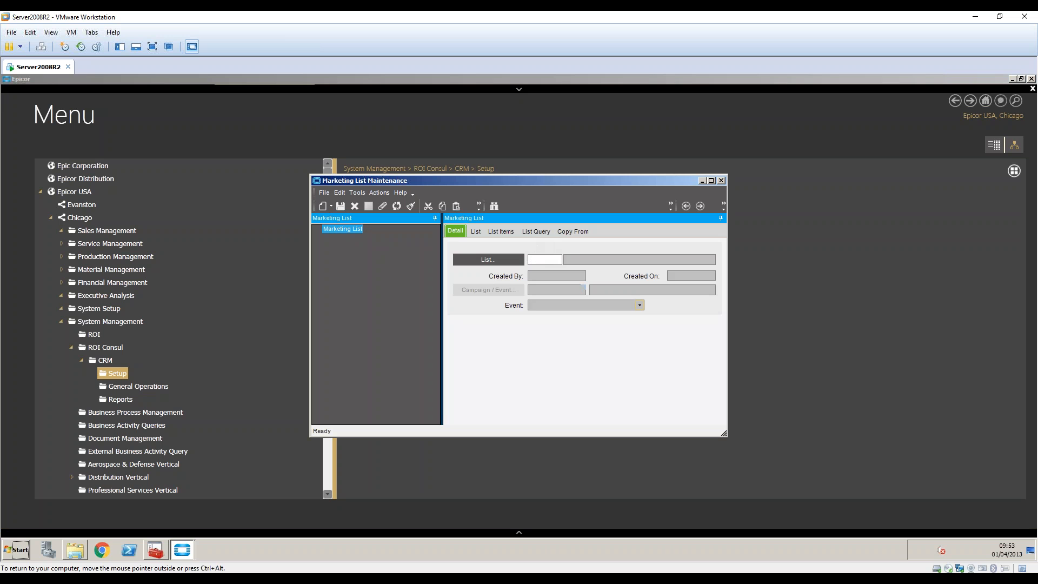
{"action": "left_click", "coordinate": [701, 180]}
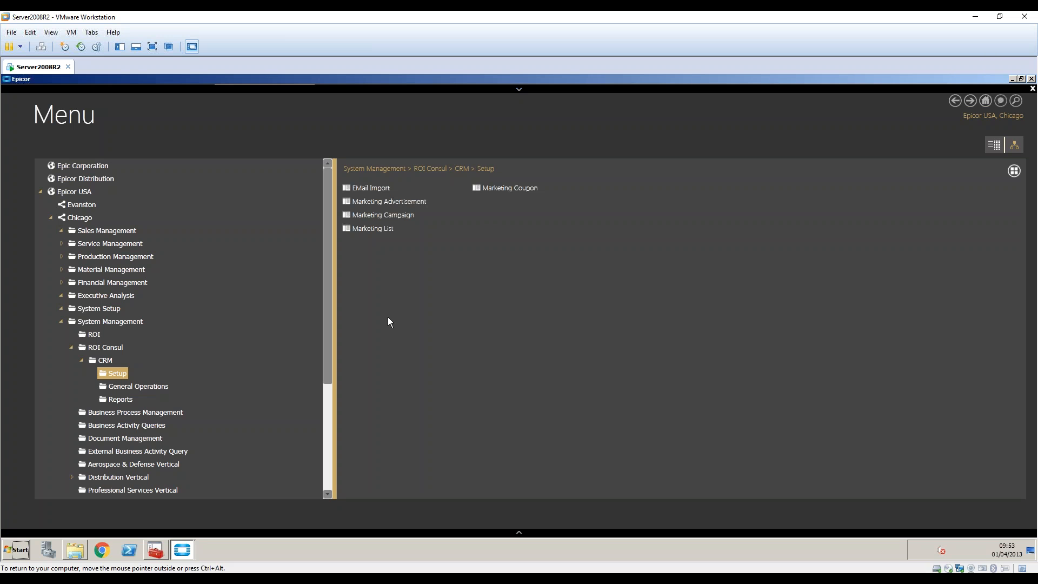
{"action": "left_click", "coordinate": [397, 216]}
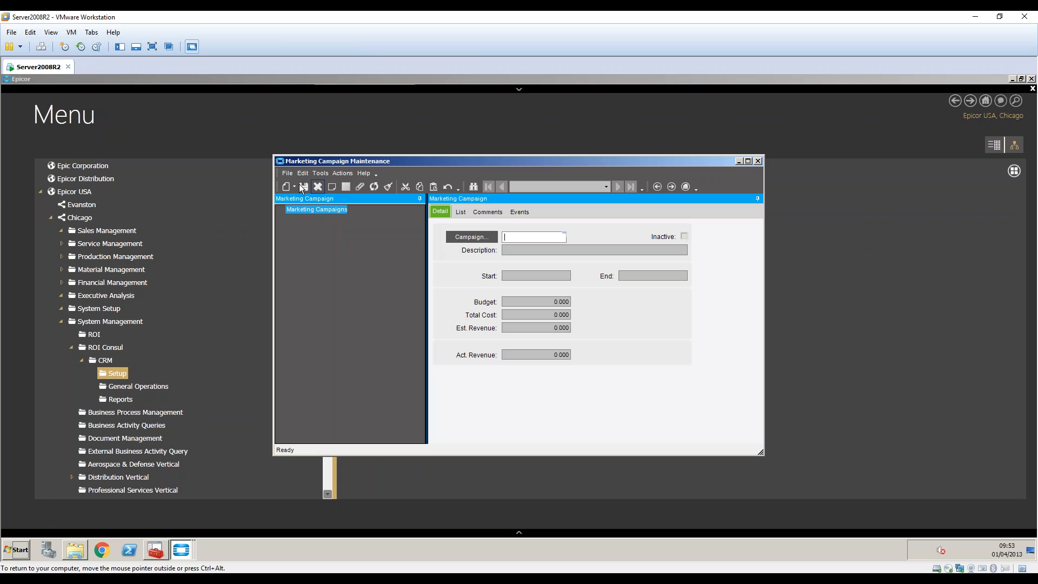
{"action": "left_click", "coordinate": [473, 238]}
{"action": "left_click", "coordinate": [620, 149]}
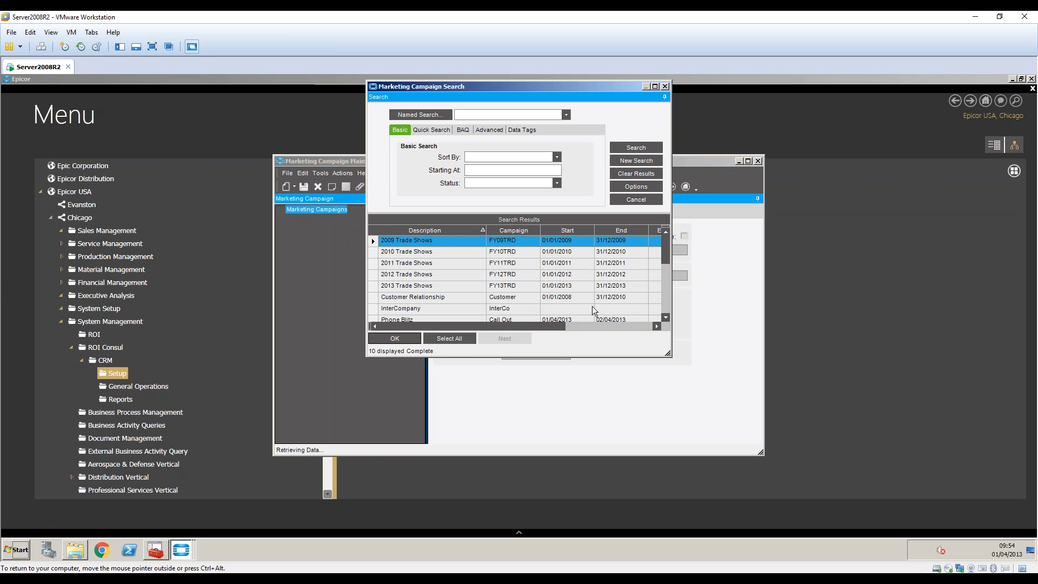
{"action": "left_click", "coordinate": [664, 301]}
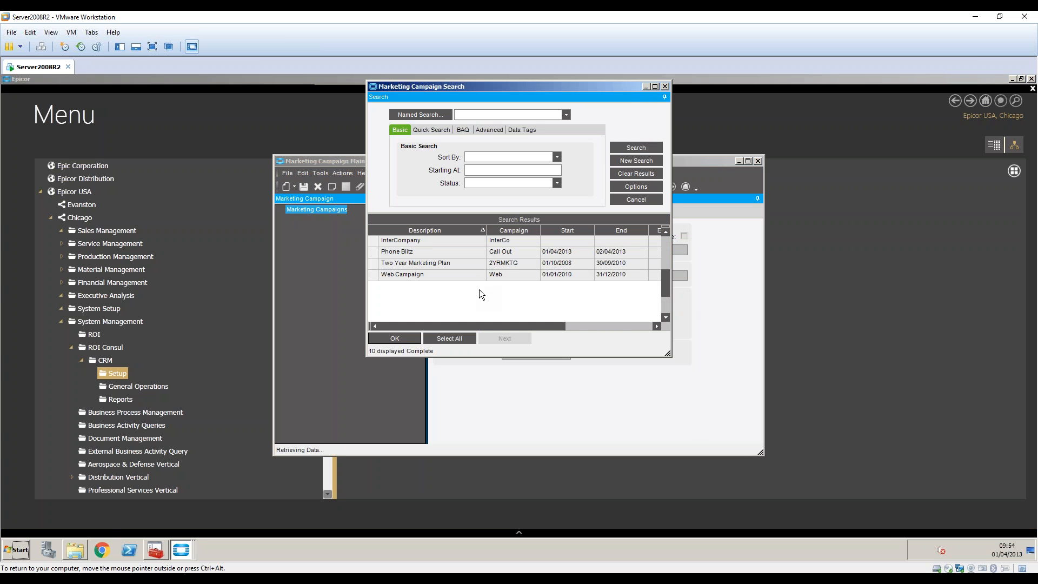
{"action": "double_click", "coordinate": [505, 252]}
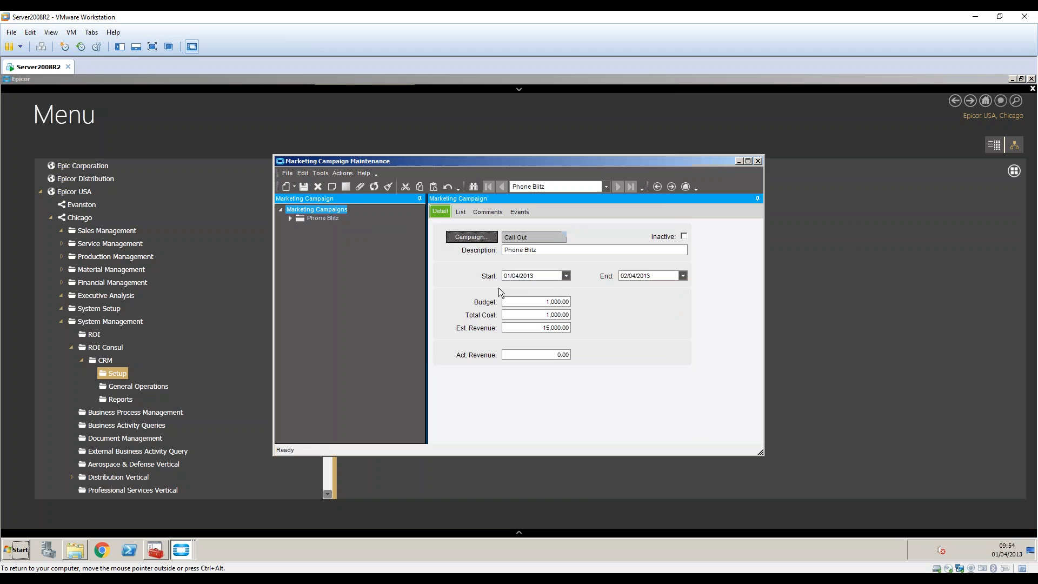
Inspect the Oct Blitz event's Weekly Shot 1 advertisement email and its COUPON1 coupon.
{"action": "left_click", "coordinate": [290, 218]}
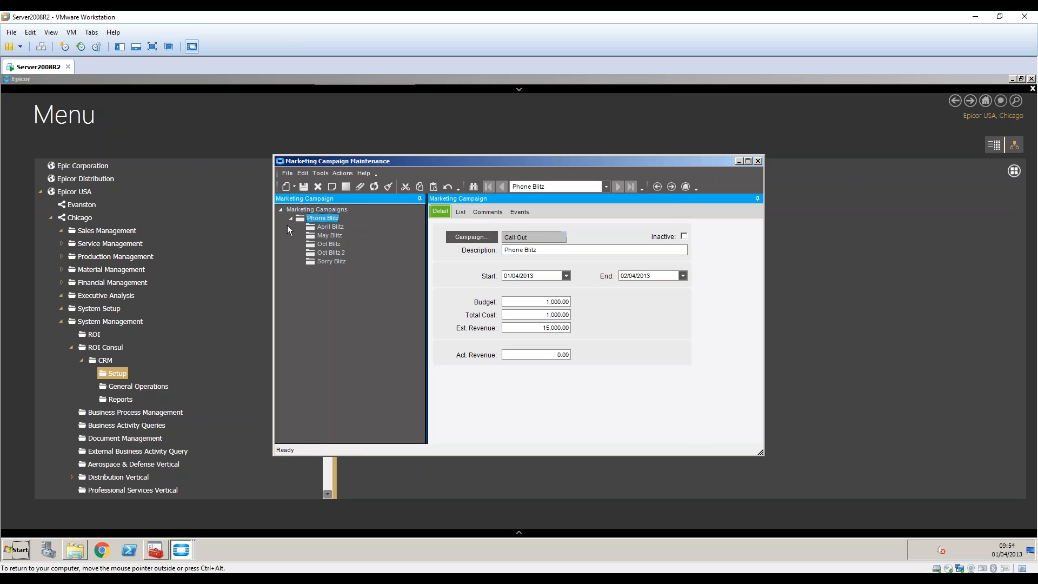
{"action": "left_click", "coordinate": [520, 212]}
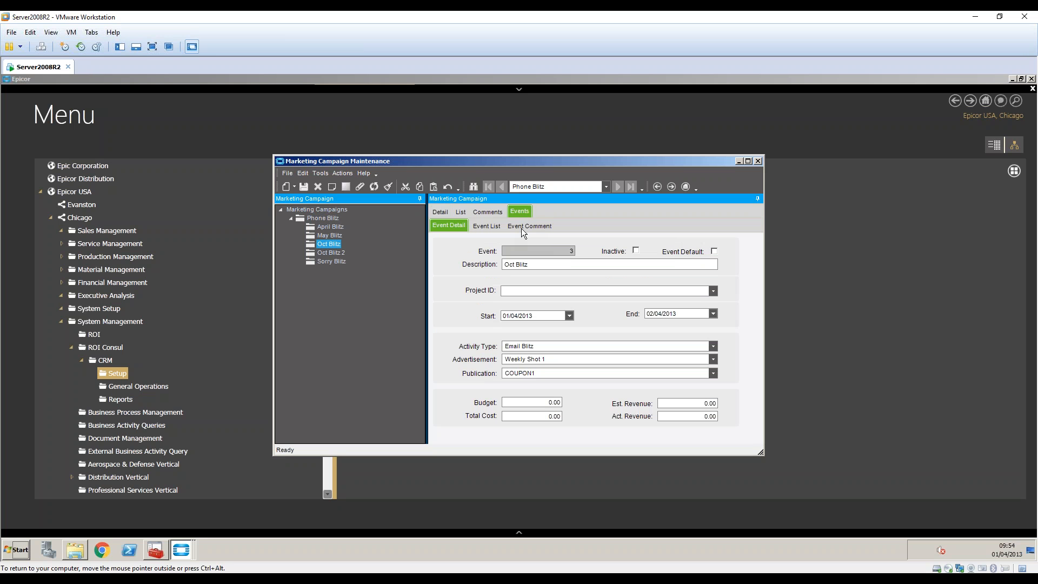
{"action": "left_click_drag", "start_coordinate": [536, 373], "coordinate": [492, 377]}
{"action": "left_click_drag", "start_coordinate": [548, 359], "coordinate": [505, 359]}
{"action": "left_click", "coordinate": [549, 359]}
{"action": "right_click", "coordinate": [549, 360]}
{"action": "mouse_move", "coordinate": [611, 368]}
{"action": "left_click", "coordinate": [702, 367]}
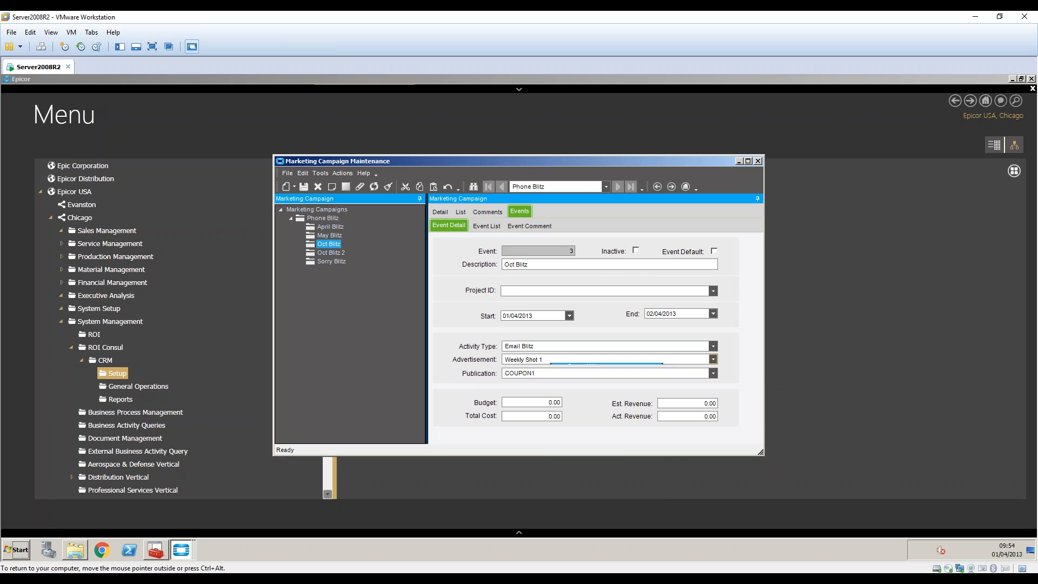
{"action": "left_click", "coordinate": [331, 161]}
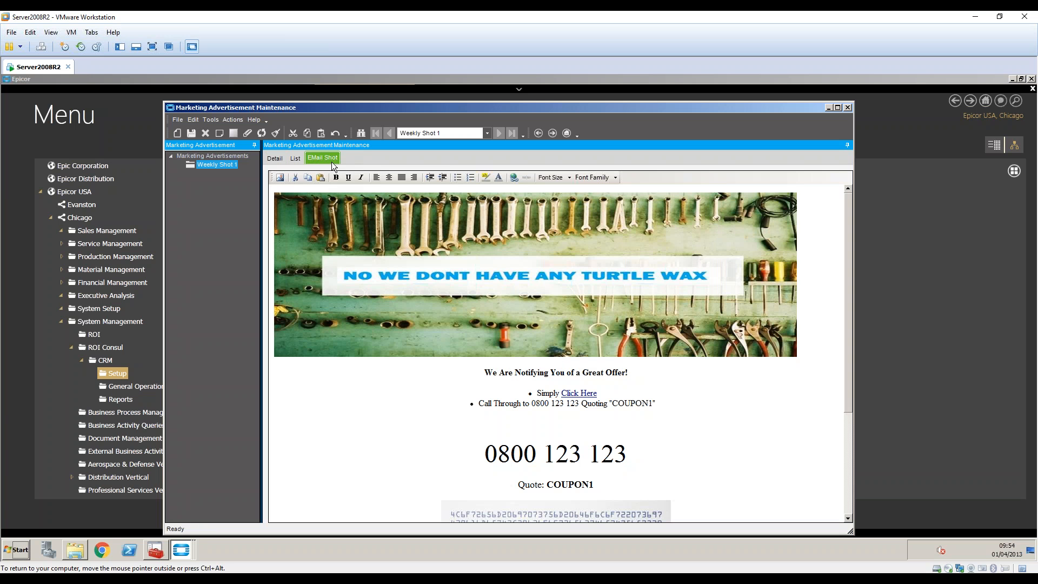
{"action": "left_click_drag", "start_coordinate": [613, 404], "coordinate": [655, 403]}
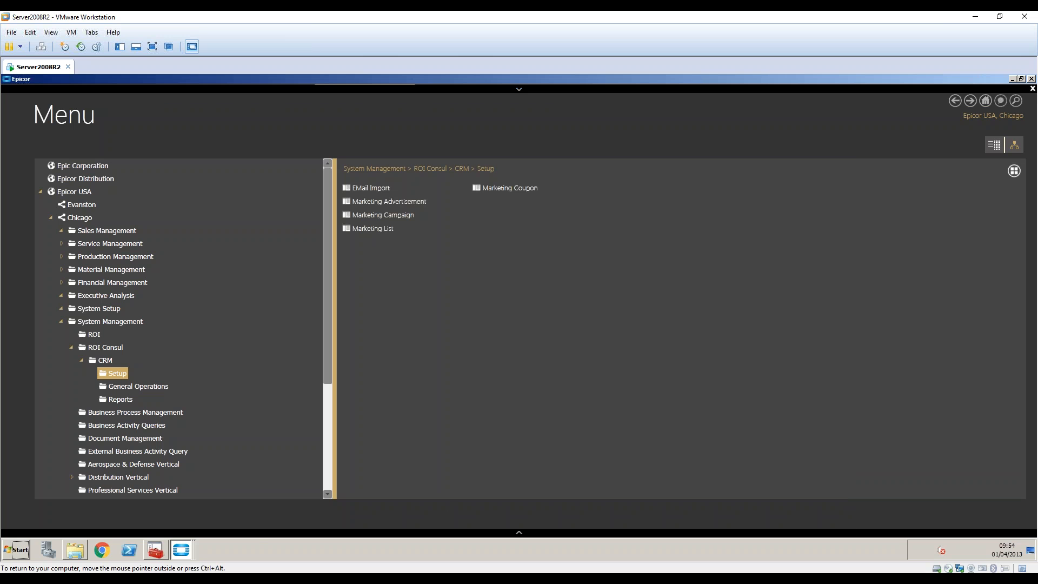
{"action": "left_click", "coordinate": [181, 550]}
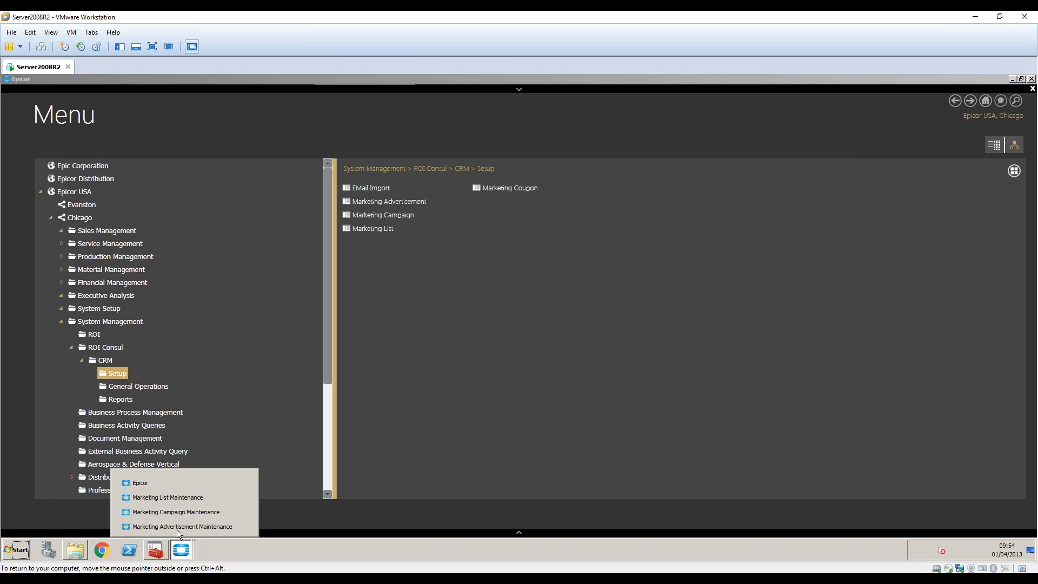
{"action": "left_click", "coordinate": [181, 512]}
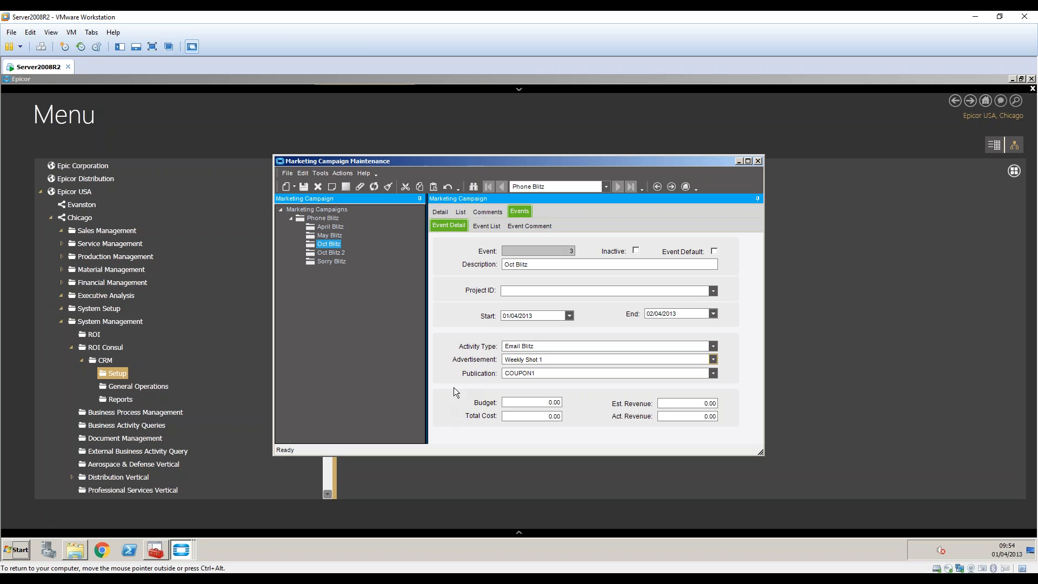
Open the Oct Blitz 2 event's Weekly Shot 2 advertisement and view its email.
{"action": "left_click", "coordinate": [335, 253]}
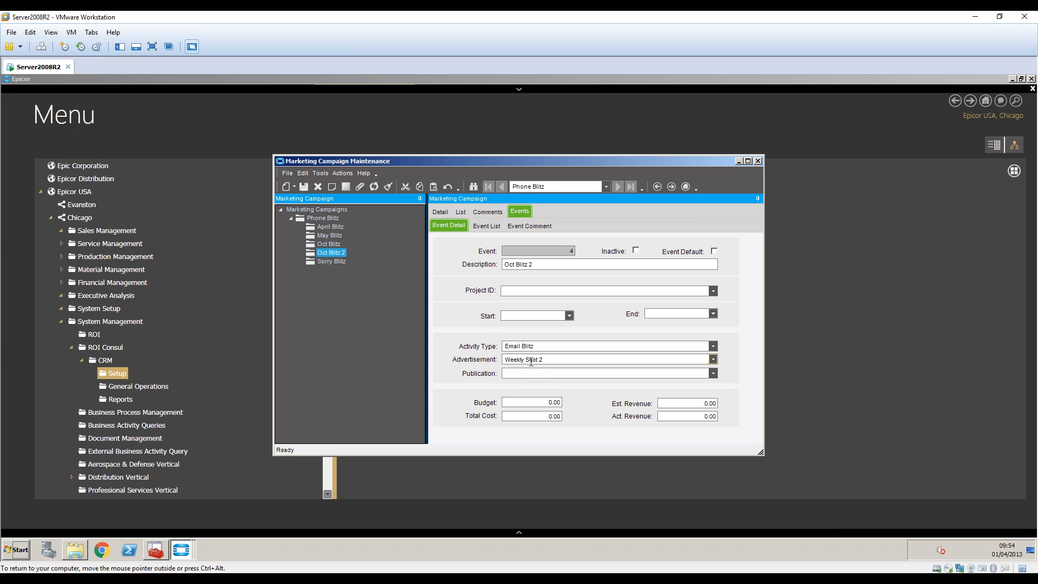
{"action": "right_click", "coordinate": [529, 360]}
{"action": "mouse_move", "coordinate": [562, 370]}
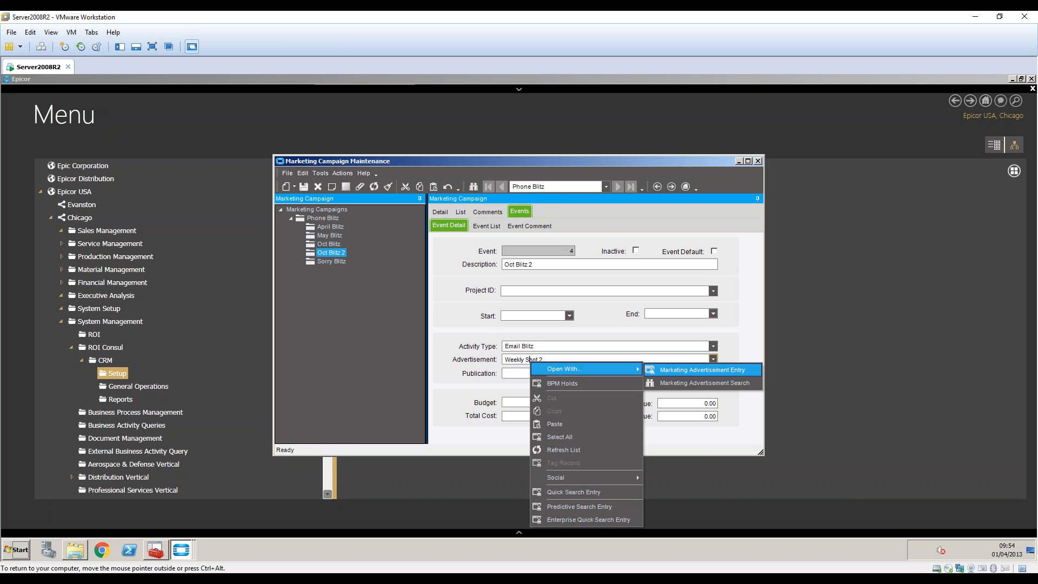
{"action": "left_click", "coordinate": [697, 369]}
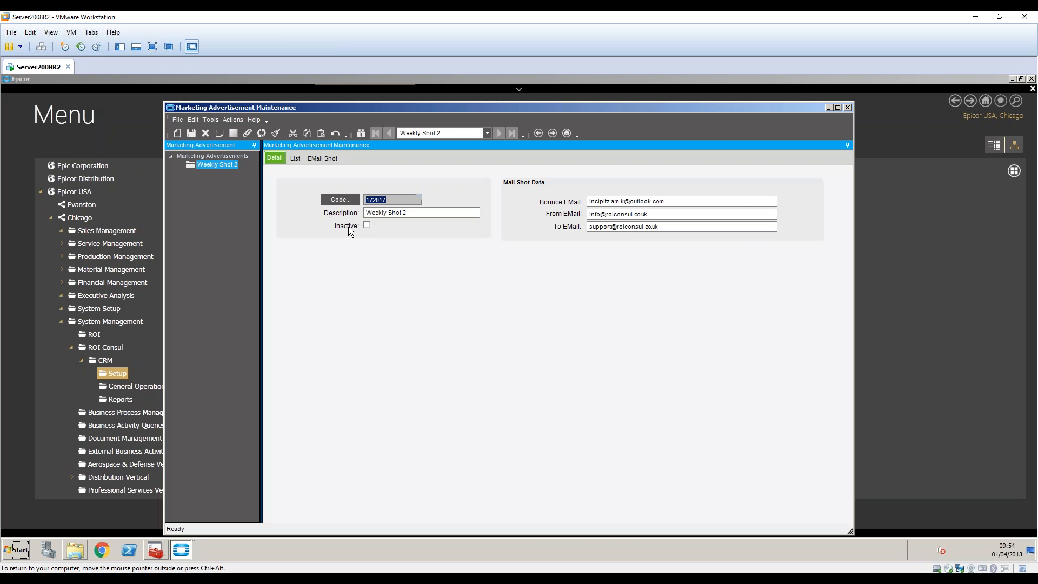
{"action": "left_click", "coordinate": [333, 160]}
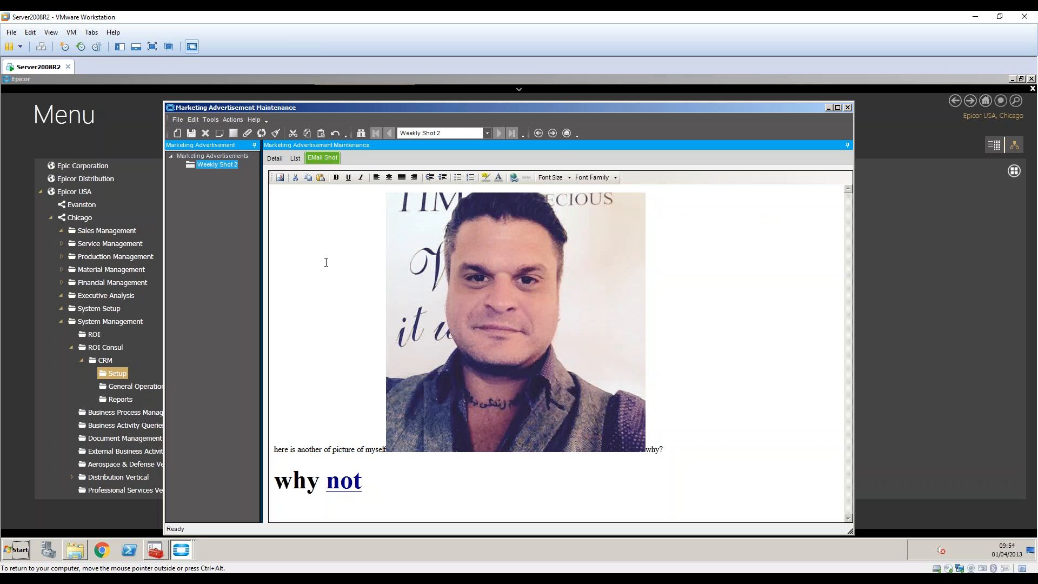
{"action": "left_click", "coordinate": [919, 324]}
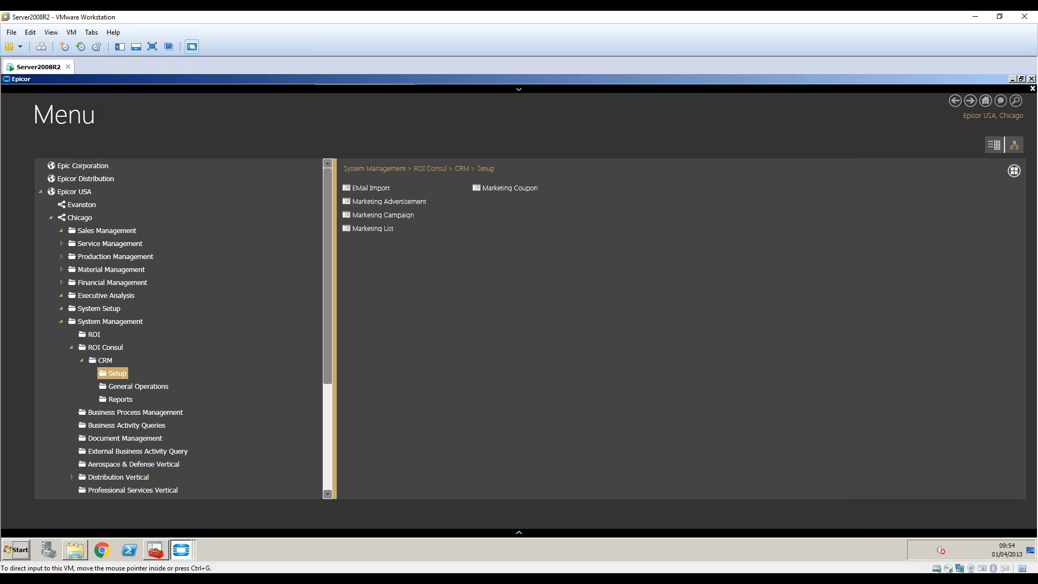
{"action": "left_click", "coordinate": [183, 550]}
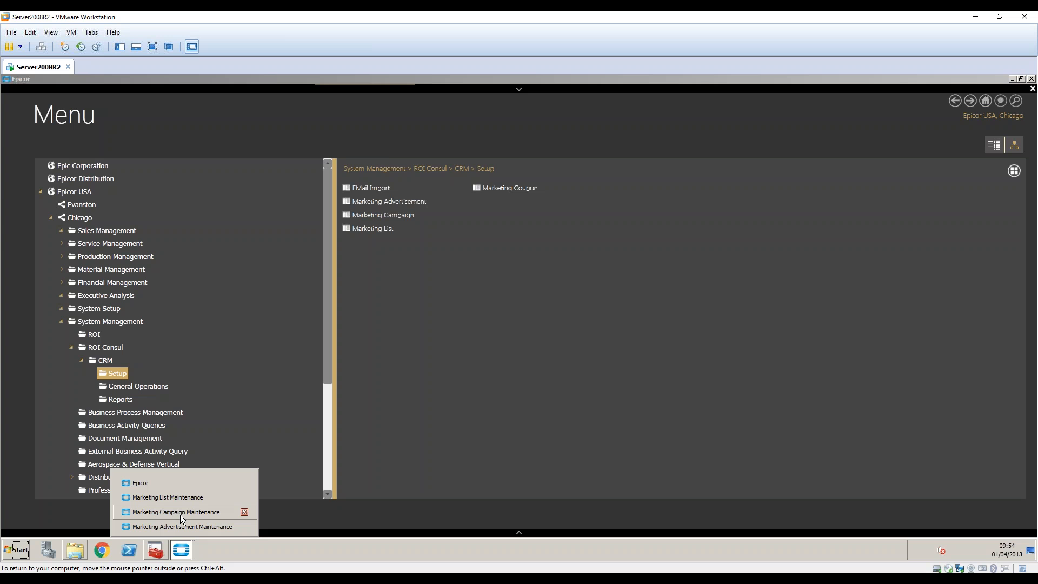
{"action": "left_click", "coordinate": [180, 513]}
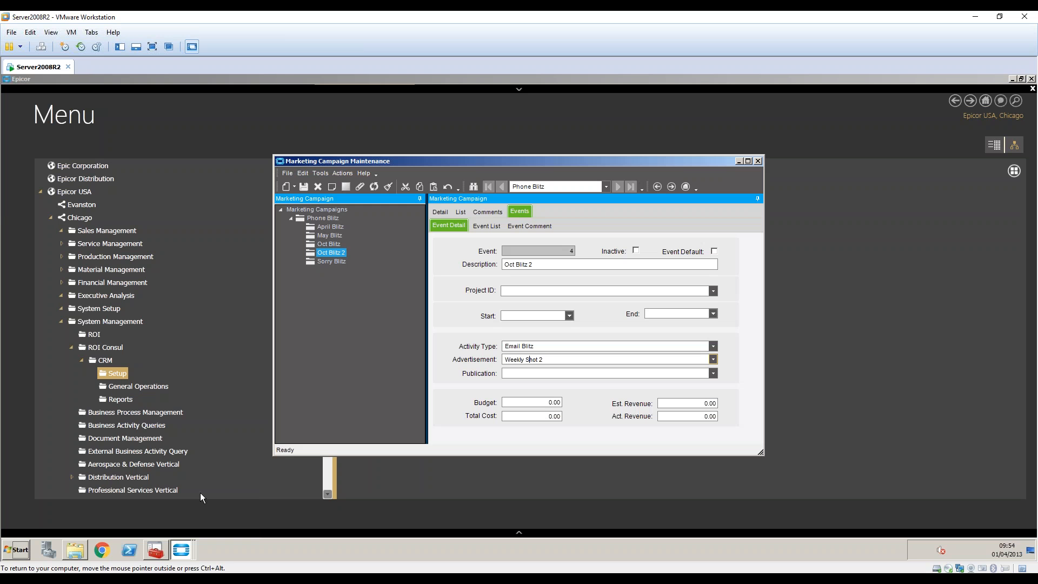
Open the Sorry advertisement record from the Sorry Blitz event.
{"action": "left_click", "coordinate": [326, 262]}
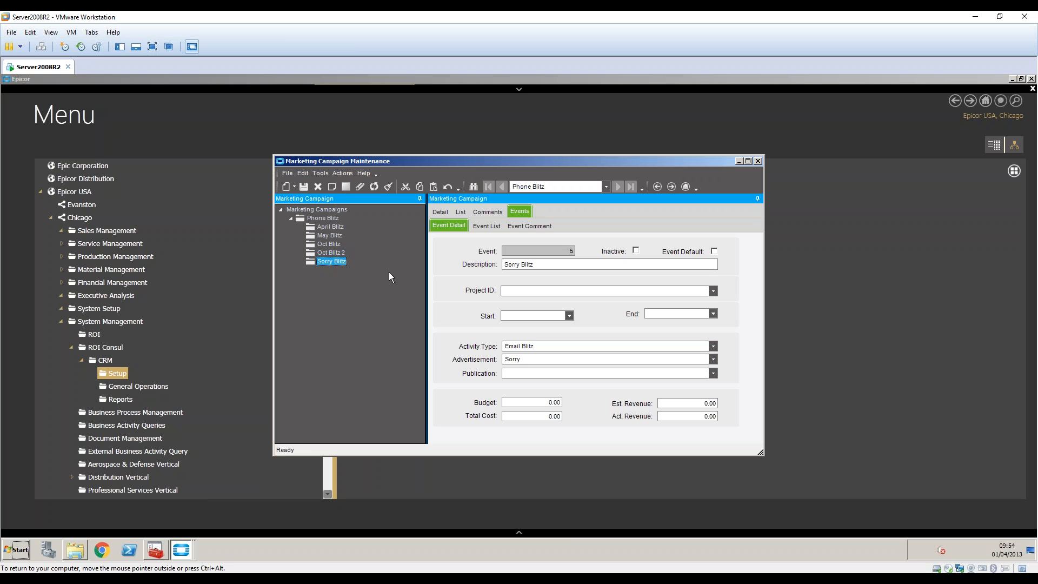
{"action": "right_click", "coordinate": [521, 359]}
{"action": "key", "text": "Escape"}
{"action": "right_click", "coordinate": [522, 360]}
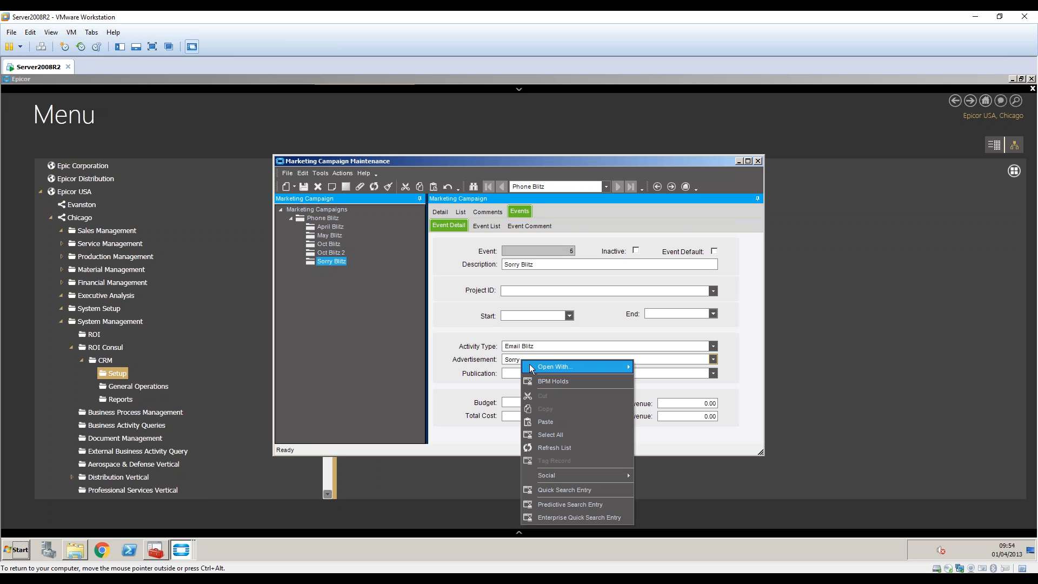
{"action": "mouse_move", "coordinate": [547, 367]}
{"action": "left_click", "coordinate": [322, 158]}
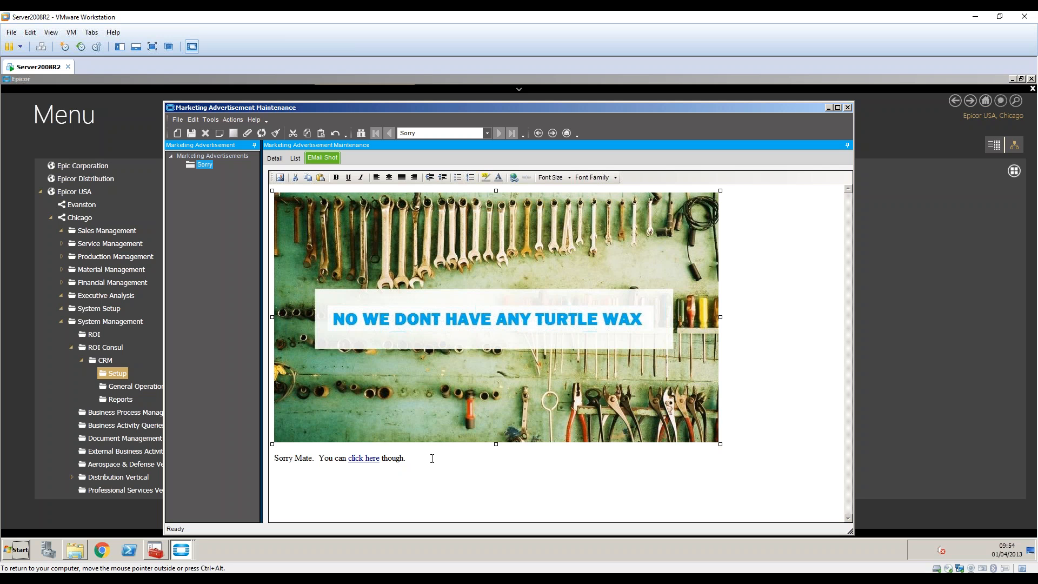
Replace the Sorry email's wrench banner with the JPEG picture tools2.jpg from Pictures.
{"action": "key", "text": "Delete"}
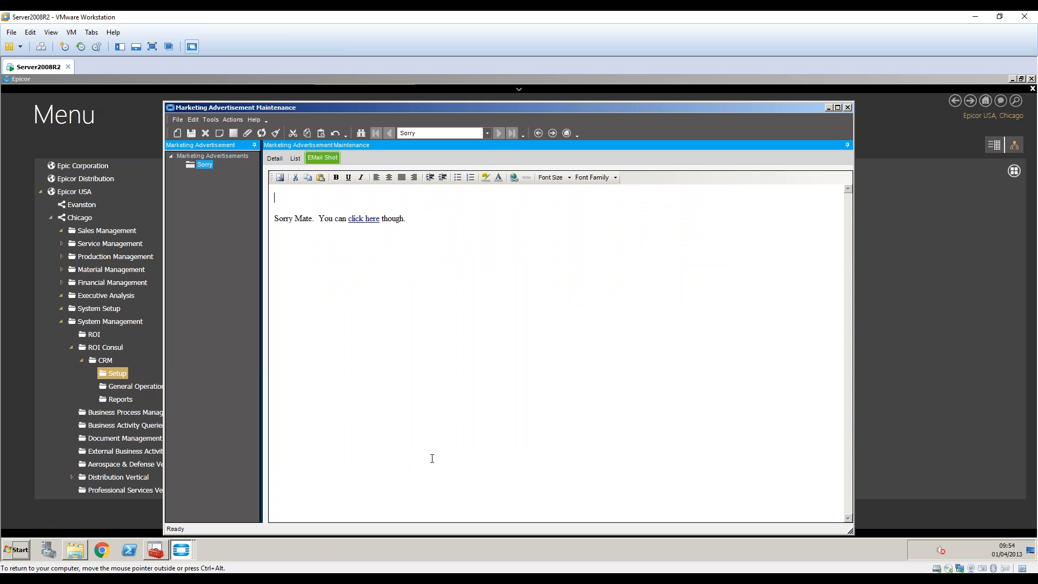
{"action": "left_click", "coordinate": [280, 177]}
{"action": "left_click", "coordinate": [468, 344]}
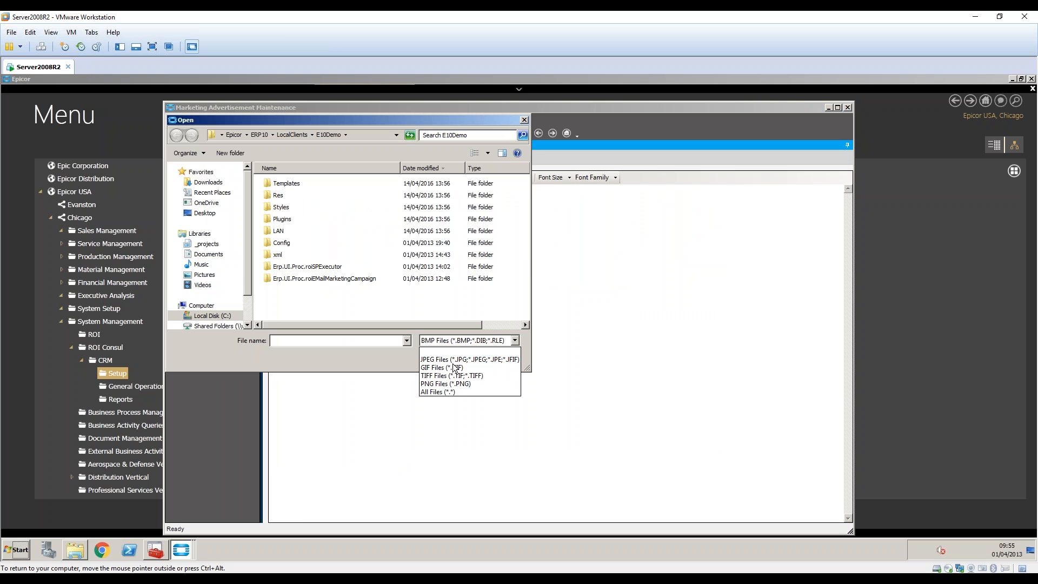
{"action": "left_click", "coordinate": [443, 364]}
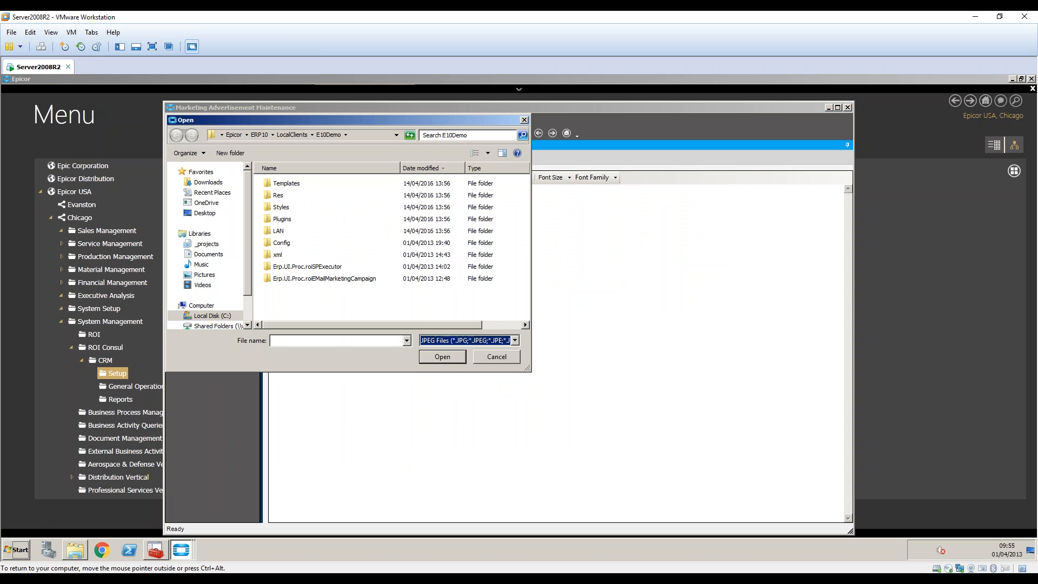
{"action": "left_click", "coordinate": [439, 340]}
{"action": "left_click", "coordinate": [439, 340]}
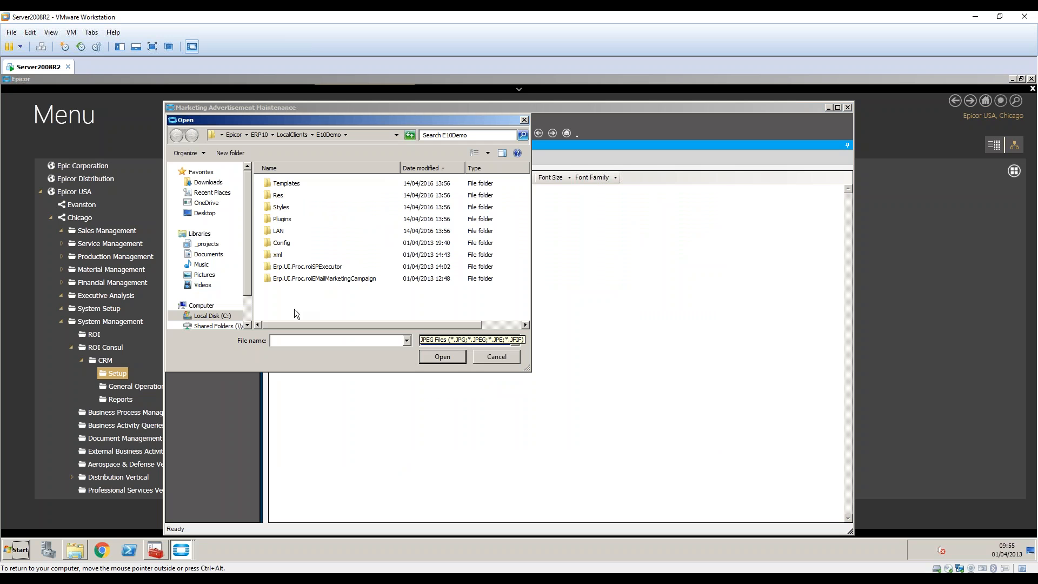
{"action": "left_click", "coordinate": [204, 275]}
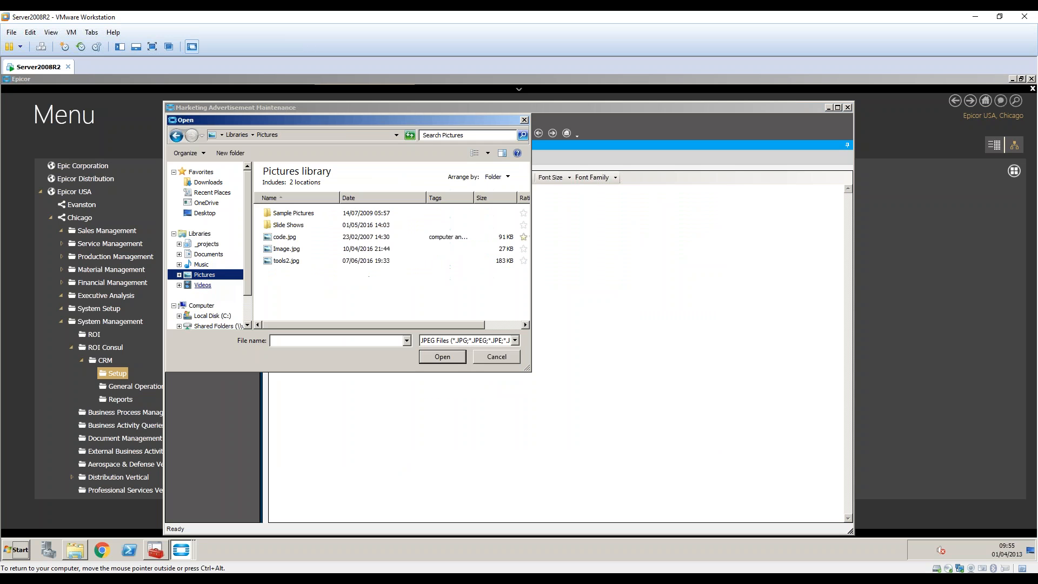
{"action": "double_click", "coordinate": [285, 261]}
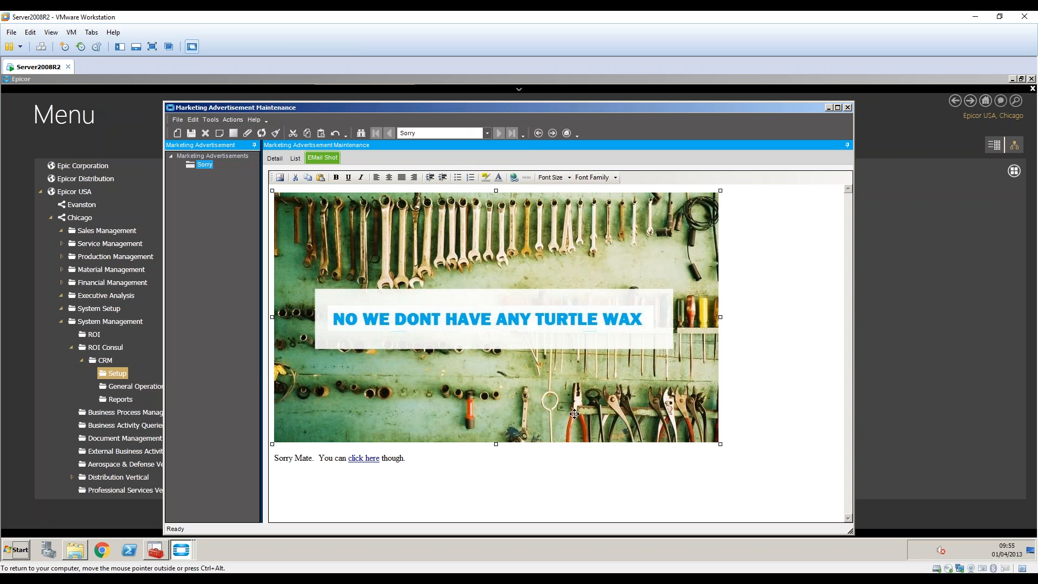
{"action": "left_click", "coordinate": [736, 440]}
Close the advertisement editor, recheck the Sorry Blitz event details, and minimize the campaign window.
{"action": "left_click", "coordinate": [847, 108]}
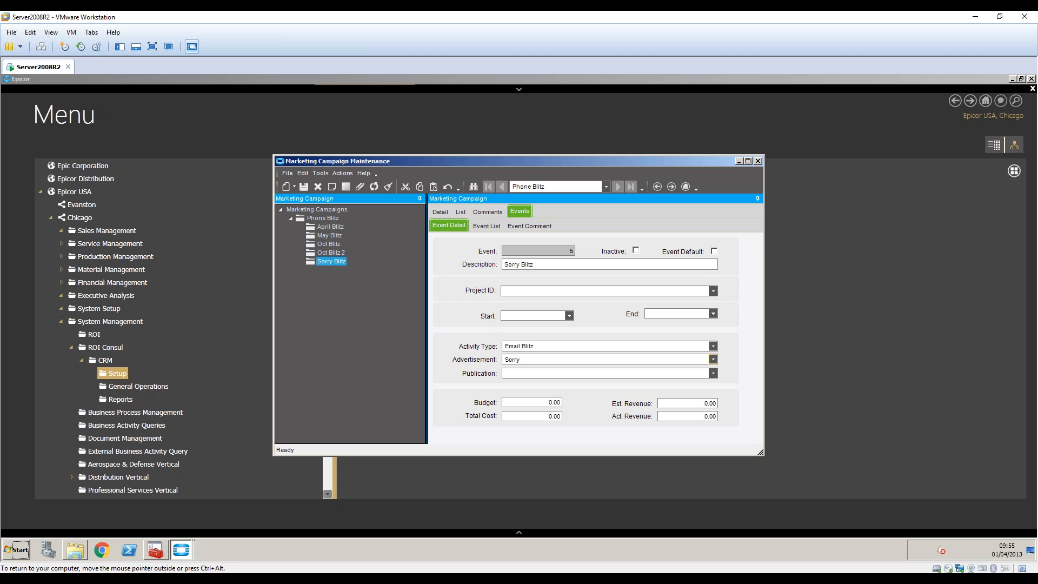
{"action": "left_click", "coordinate": [490, 226]}
{"action": "left_click", "coordinate": [449, 225]}
{"action": "left_click", "coordinate": [739, 162]}
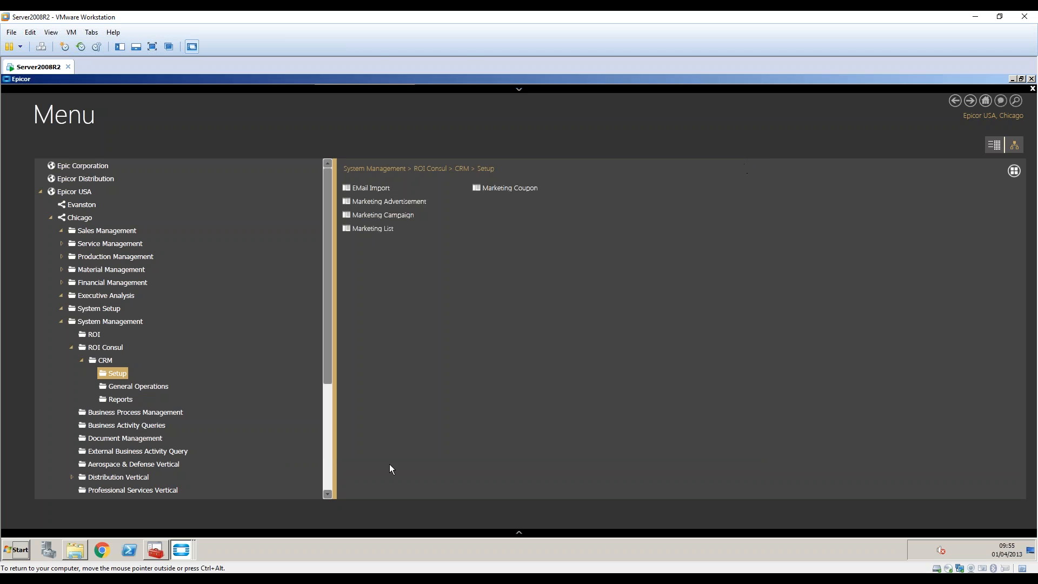
Load marketing list ROI2 'ROI Output 2' and check its Event field.
{"action": "mouse_move", "coordinate": [176, 548]}
{"action": "left_click", "coordinate": [184, 514]}
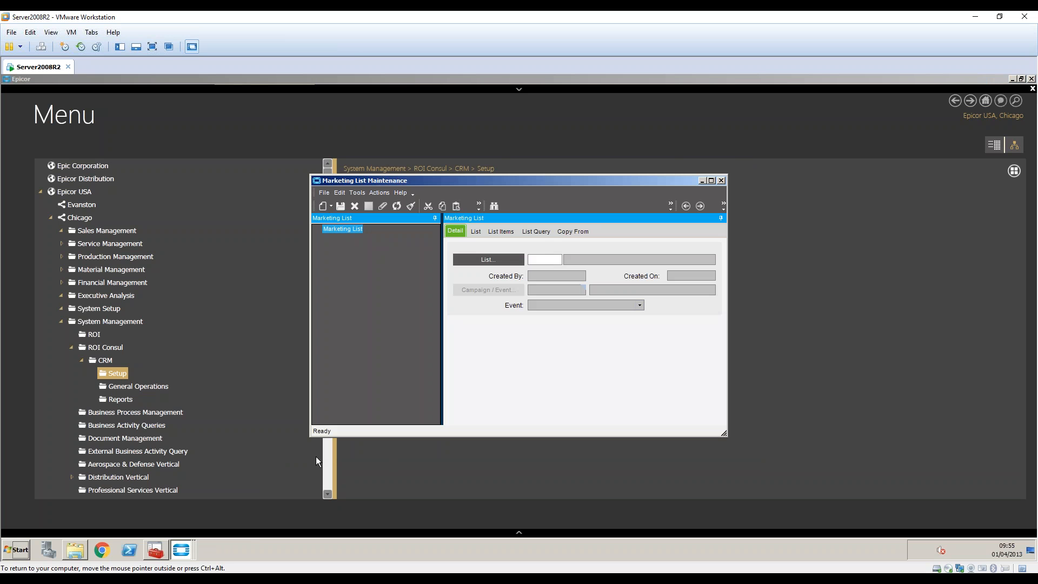
{"action": "left_click", "coordinate": [508, 259]}
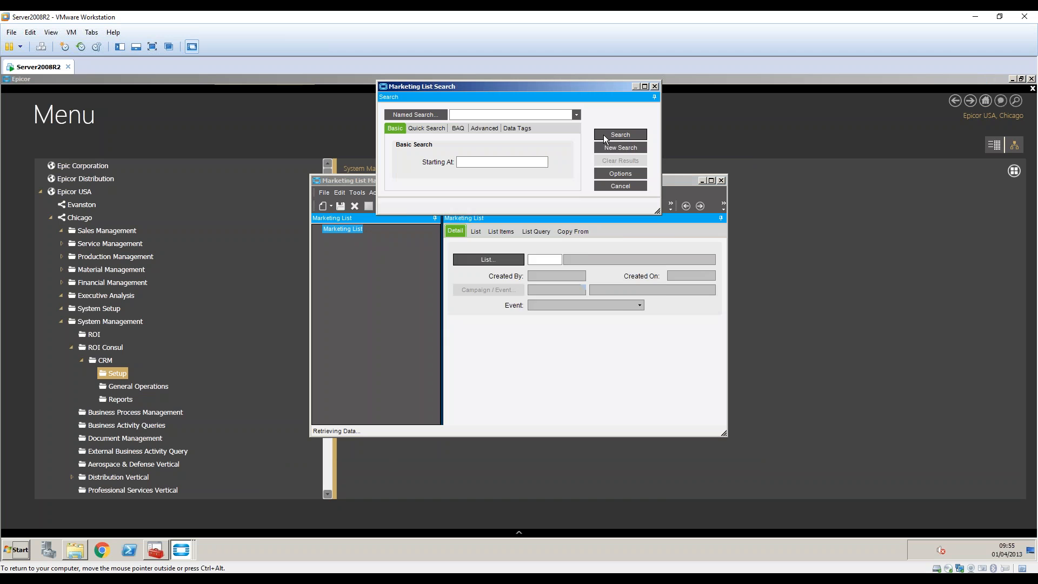
{"action": "left_click", "coordinate": [604, 135]}
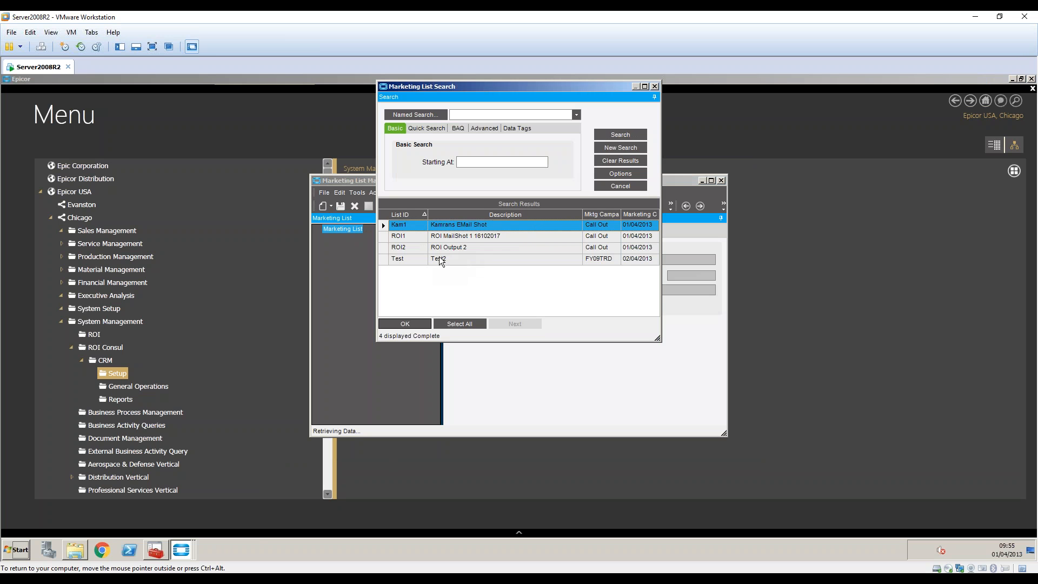
{"action": "double_click", "coordinate": [465, 243]}
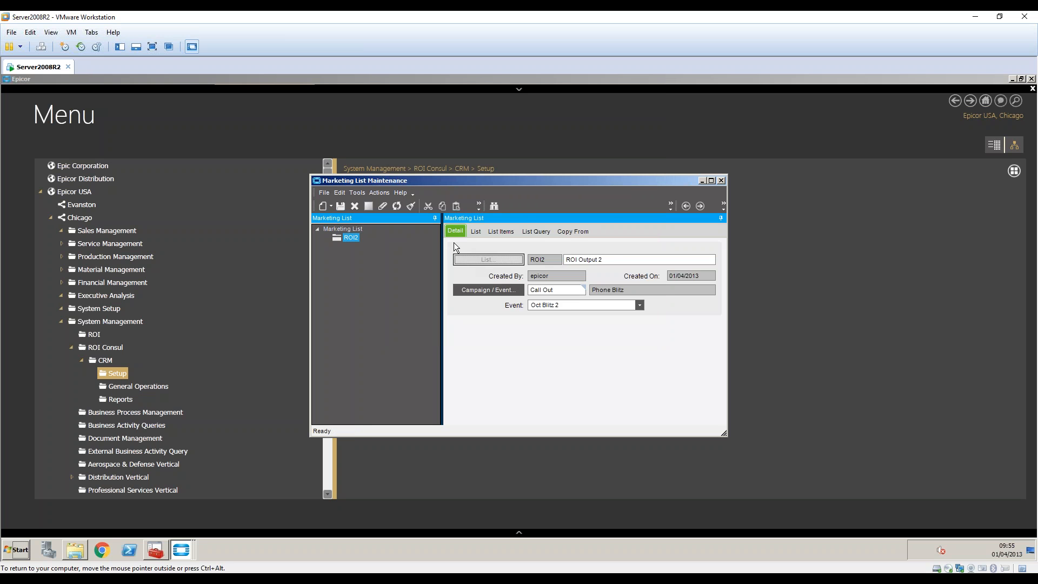
{"action": "left_click", "coordinate": [497, 206]}
{"action": "left_click", "coordinate": [600, 137]}
{"action": "left_click", "coordinate": [450, 248]}
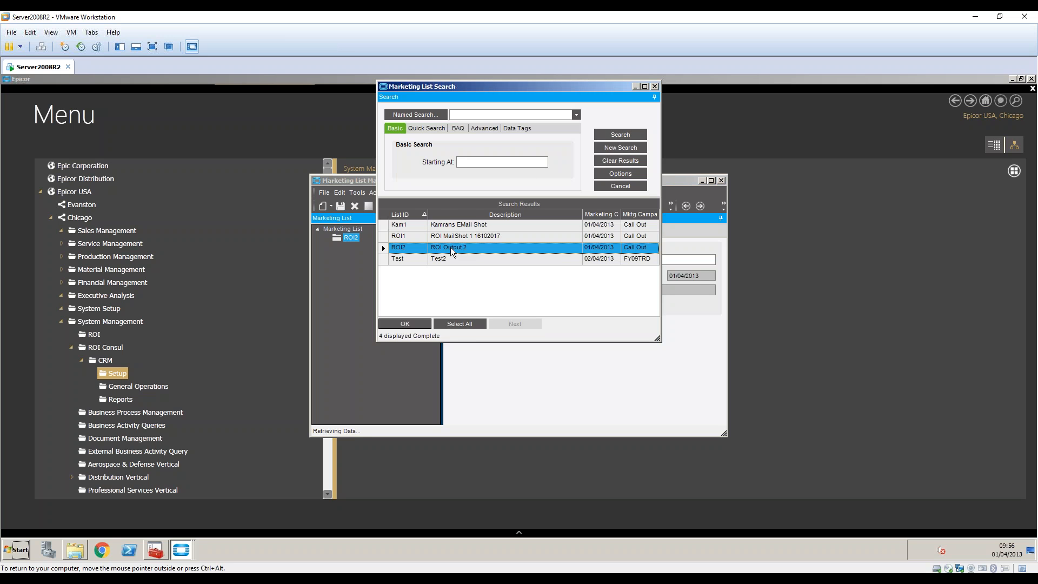
{"action": "double_click", "coordinate": [437, 248]}
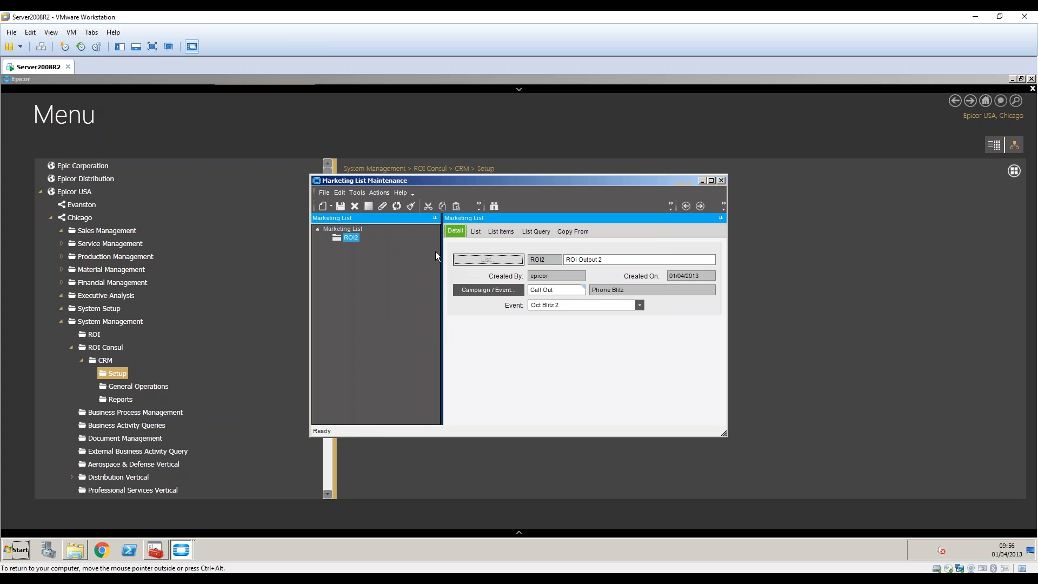
{"action": "left_click", "coordinate": [547, 289]}
{"action": "left_click", "coordinate": [546, 305]}
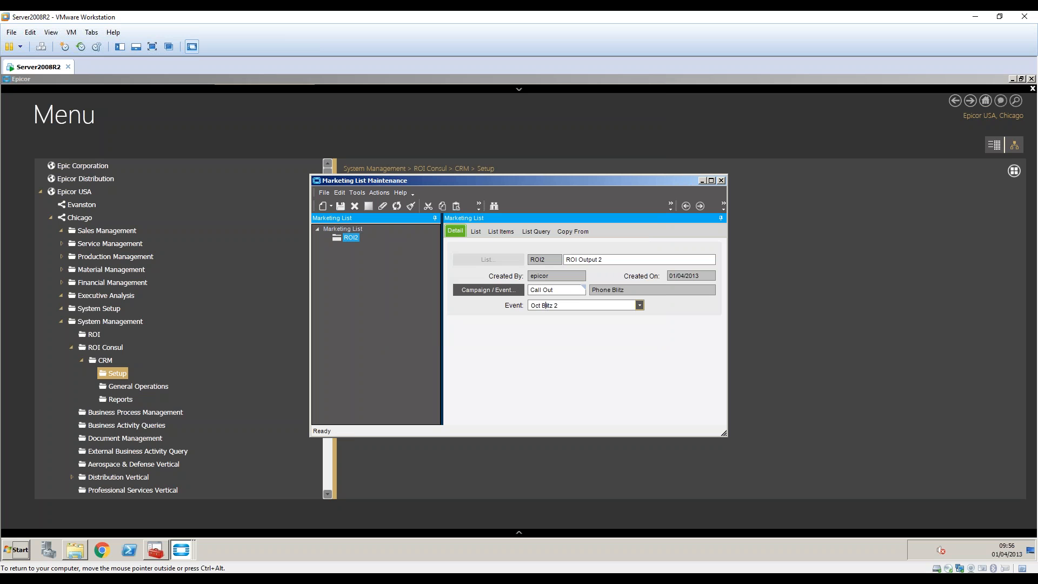
{"action": "right_click", "coordinate": [547, 305]}
{"action": "left_click", "coordinate": [525, 327]}
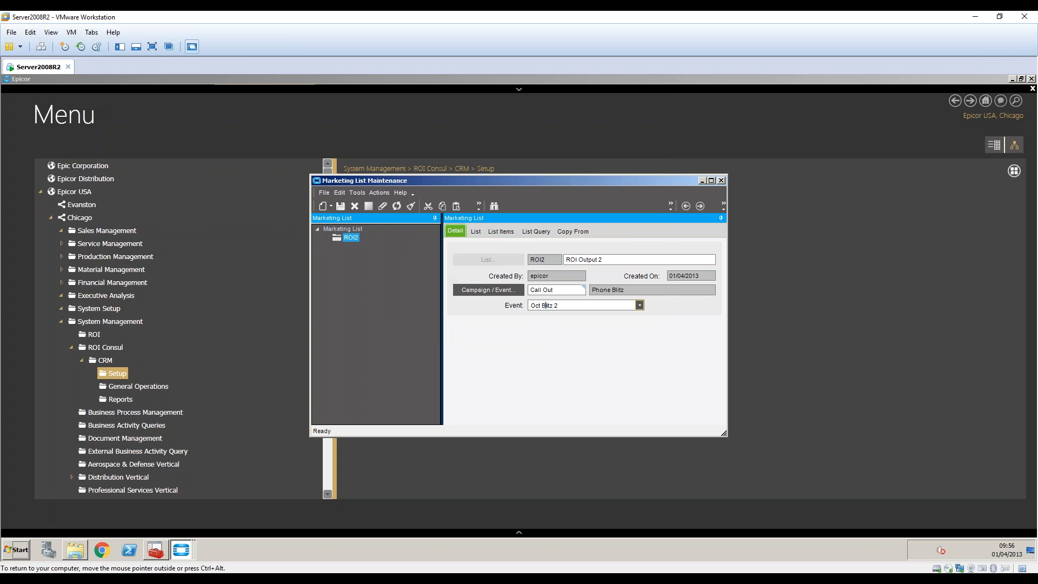
Compare the campaign's Oct Blitz 2 and Oct Blitz events, then minimize the campaign window.
{"action": "left_click", "coordinate": [181, 549]}
{"action": "left_click", "coordinate": [193, 512]}
{"action": "left_click", "coordinate": [182, 550]}
{"action": "left_click", "coordinate": [183, 527]}
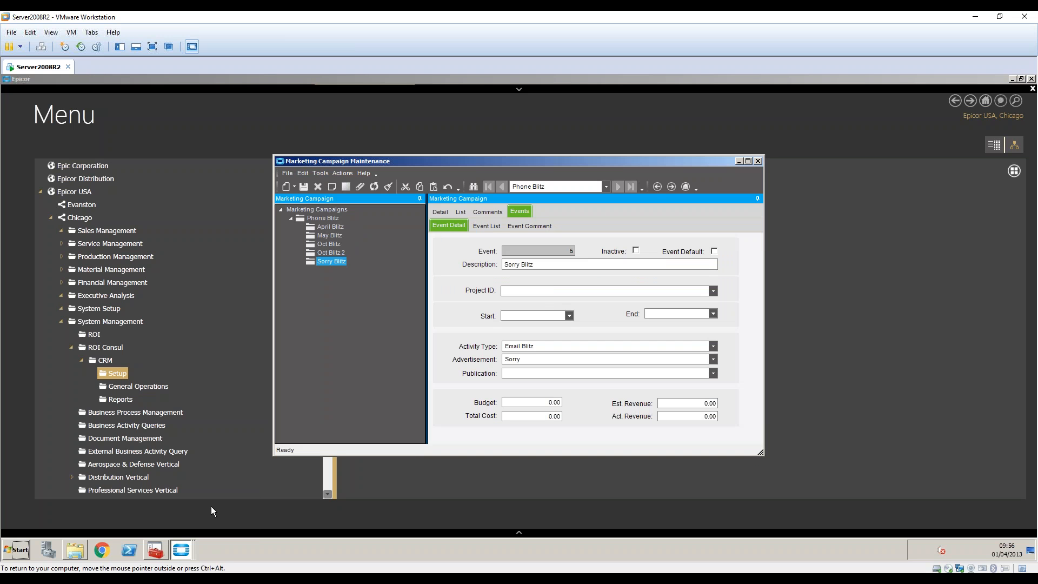
{"action": "left_click", "coordinate": [331, 253]}
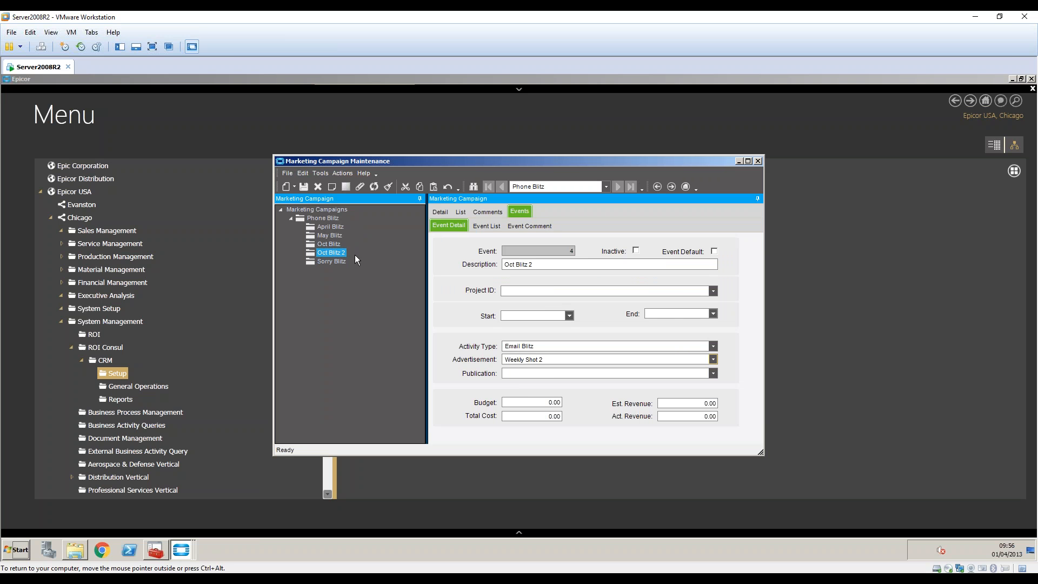
{"action": "left_click", "coordinate": [330, 244]}
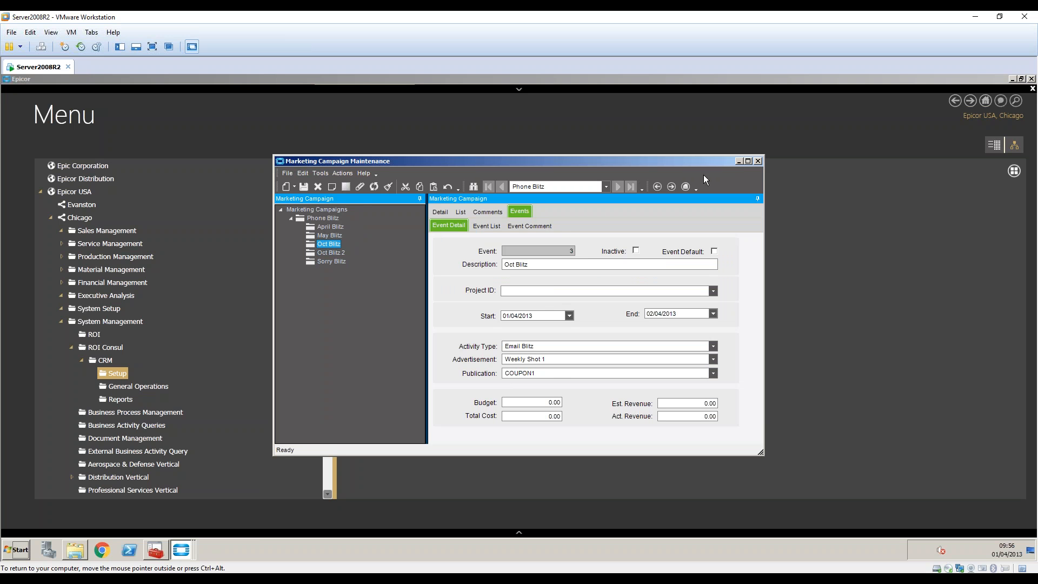
{"action": "left_click", "coordinate": [738, 161]}
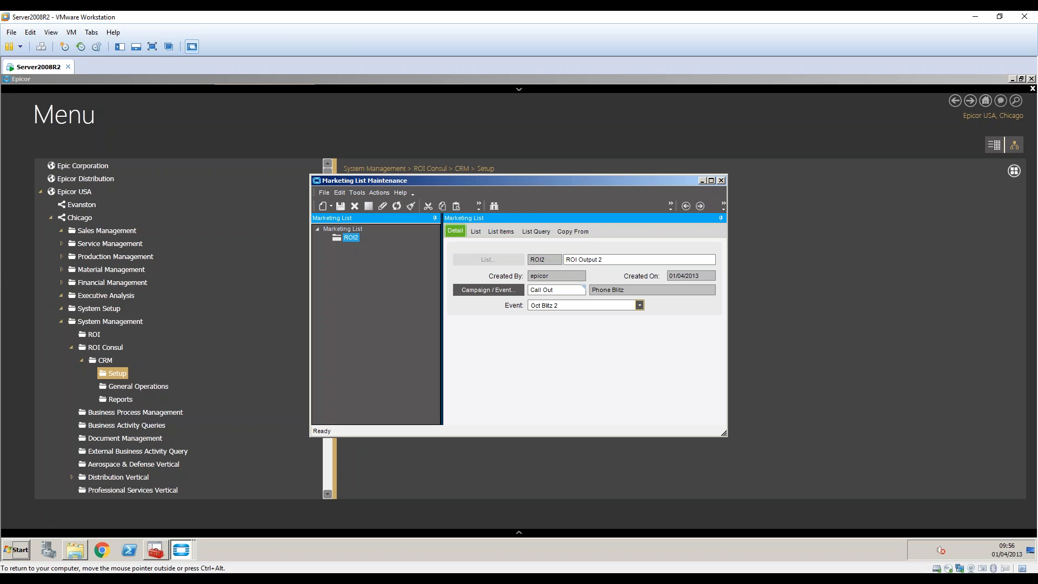
Confirm list ROI2's query is MSCamp12102017 on the List Query tab, then close the list.
{"action": "left_click_drag", "start_coordinate": [548, 260], "coordinate": [530, 291]}
{"action": "left_click", "coordinate": [533, 232]}
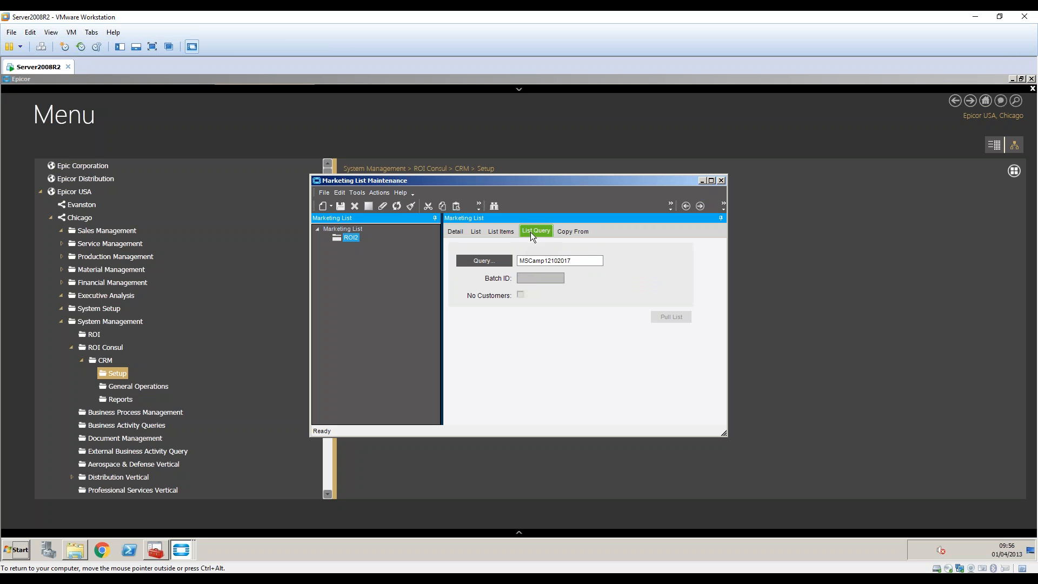
{"action": "left_click_drag", "start_coordinate": [574, 260], "coordinate": [501, 265]}
{"action": "left_click", "coordinate": [721, 180]}
{"action": "left_click", "coordinate": [414, 200]}
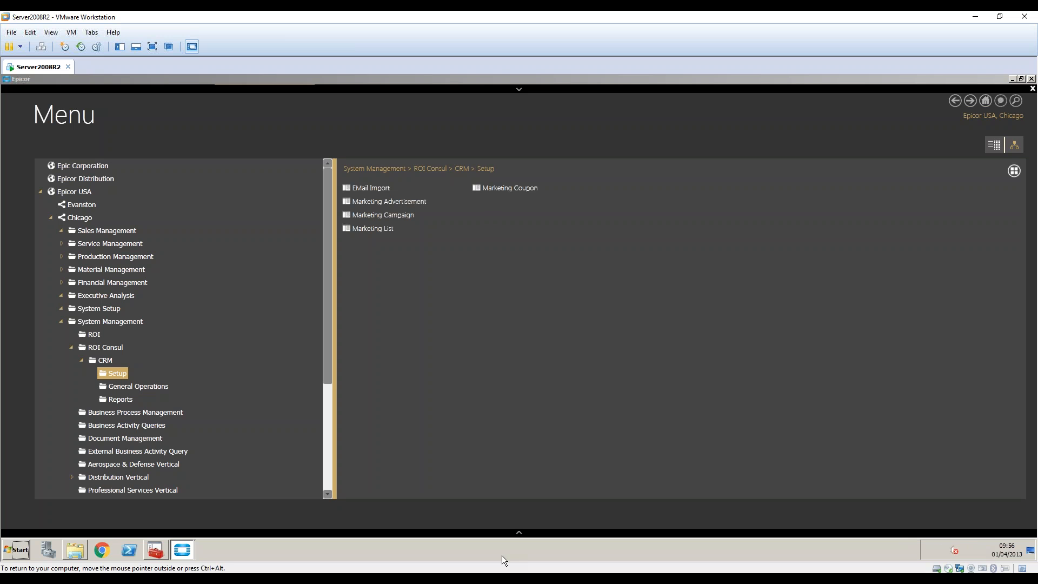
From CRM General Operations, submit the EMail Marketing Campaign Process for Phone Blitz / Oct Blitz.
{"action": "left_click", "coordinate": [147, 387]}
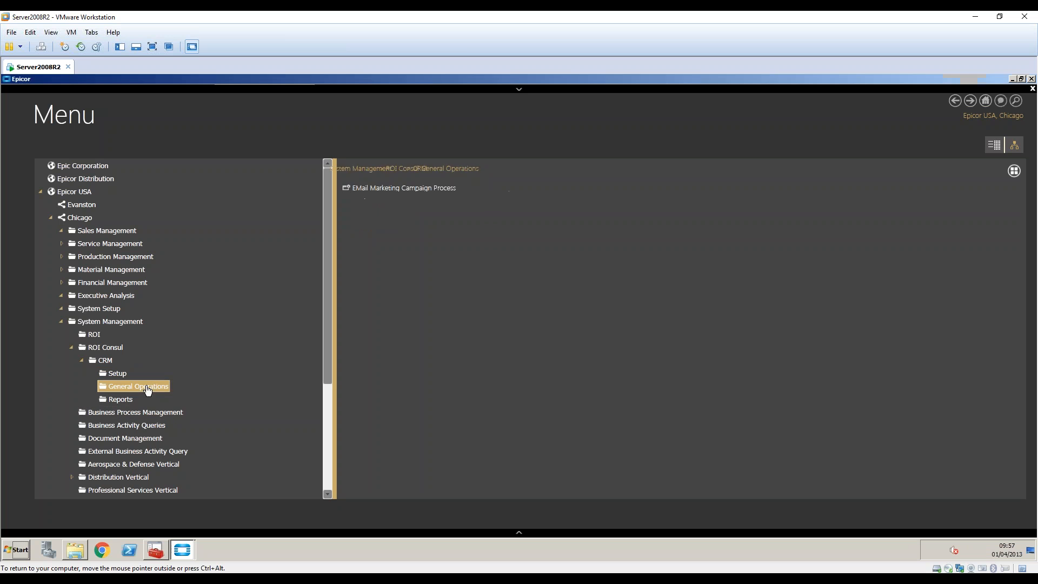
{"action": "left_click", "coordinate": [389, 191]}
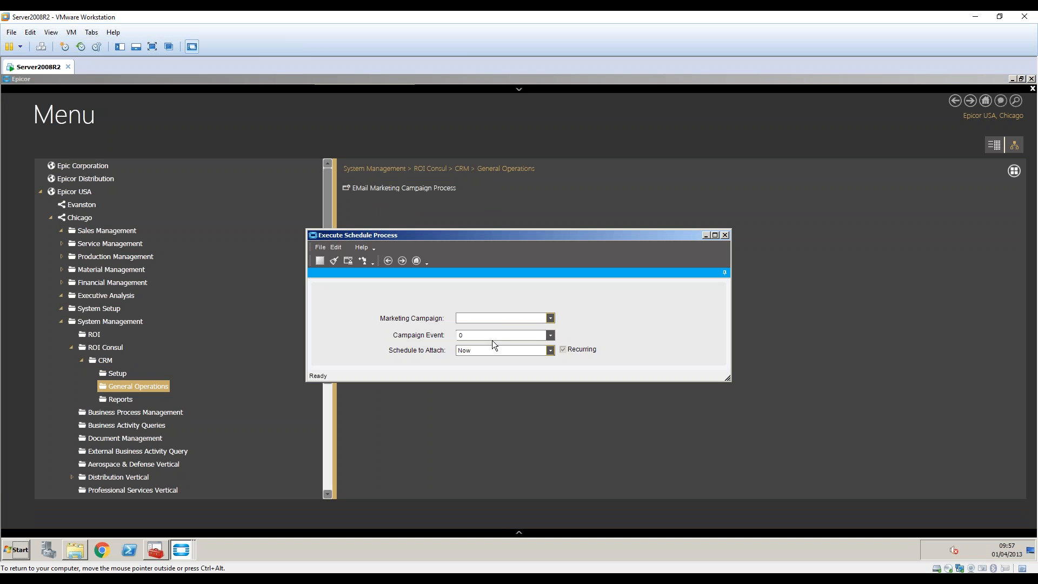
{"action": "left_click", "coordinate": [551, 319]}
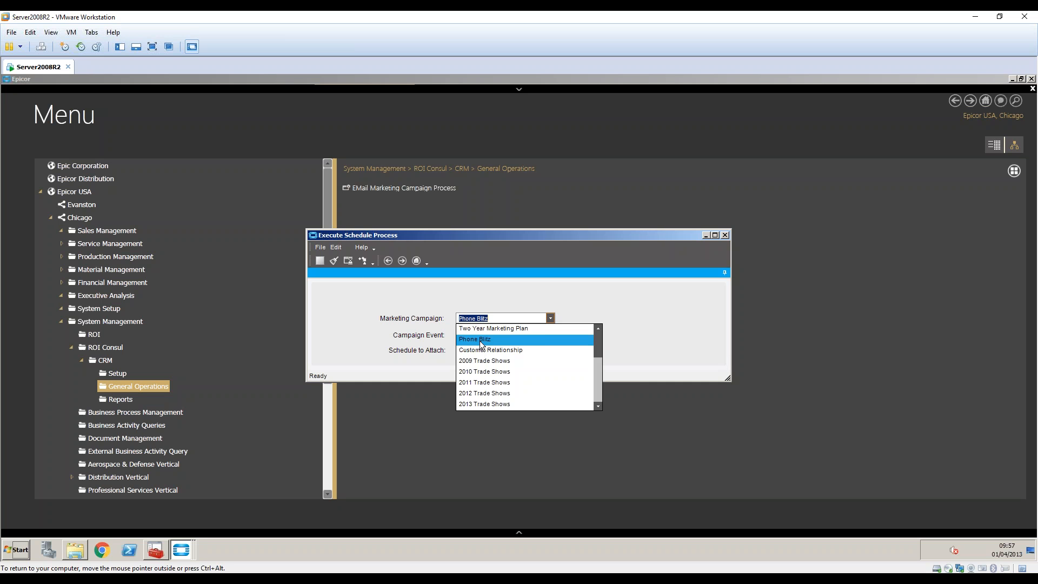
{"action": "left_click", "coordinate": [481, 340]}
{"action": "left_click", "coordinate": [551, 335]}
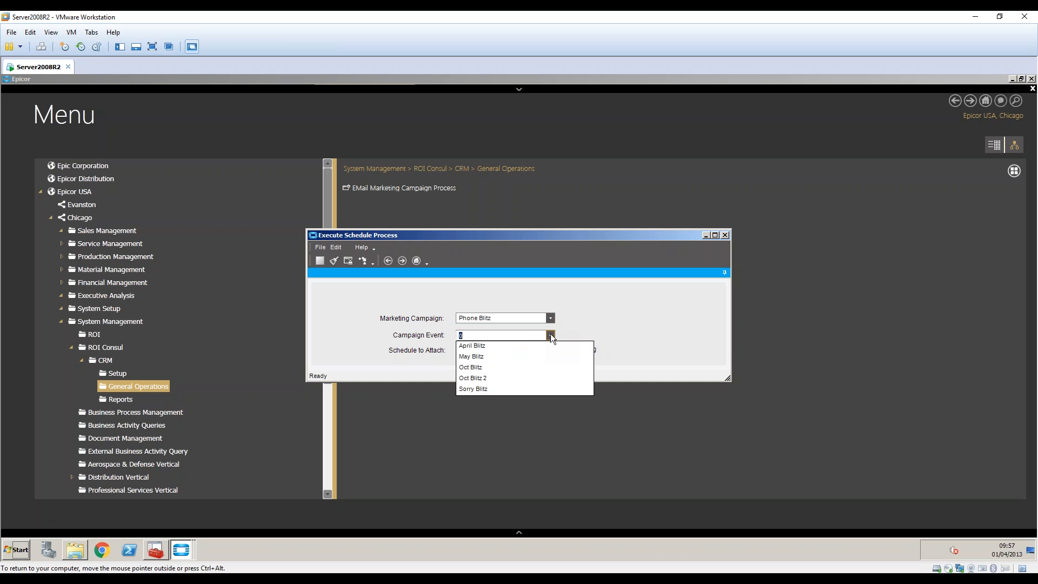
{"action": "left_click", "coordinate": [480, 367]}
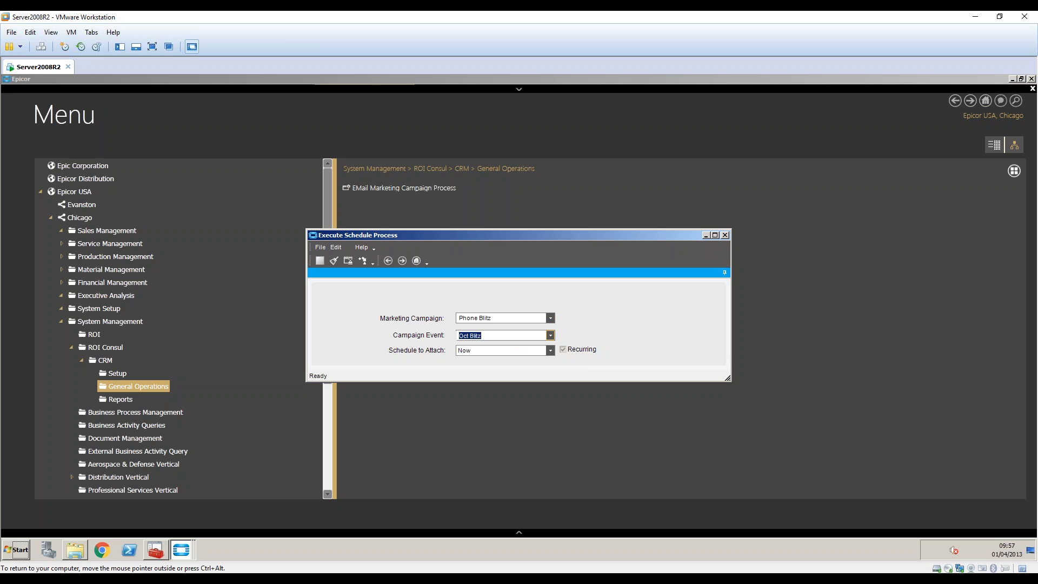
{"action": "left_click", "coordinate": [470, 336]}
{"action": "left_click", "coordinate": [363, 262]}
{"action": "left_click", "coordinate": [725, 236]}
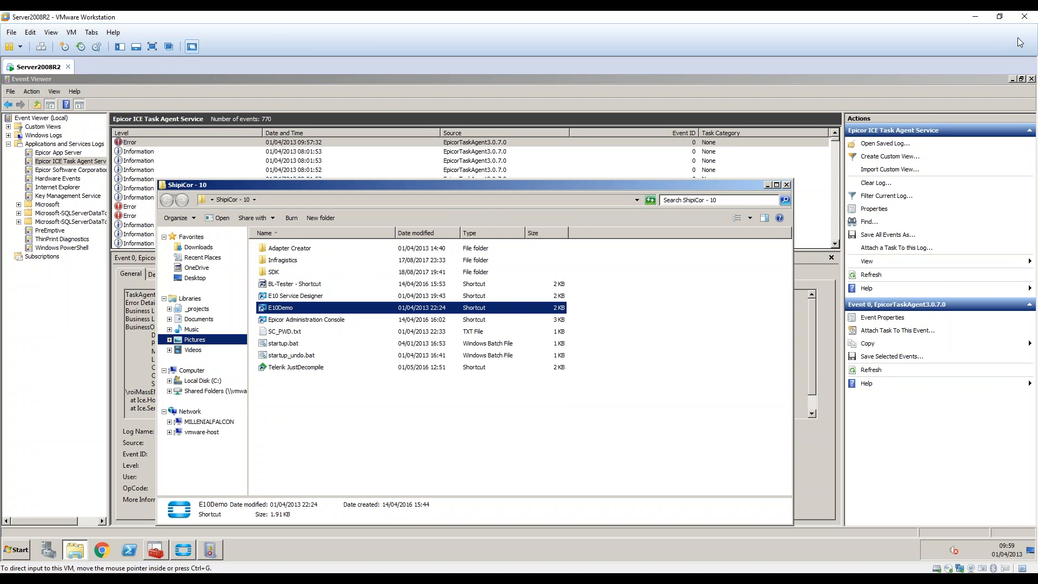
Close File Explorer and Event Viewer after reading the Task Agent error.
{"action": "left_click", "coordinate": [767, 185]}
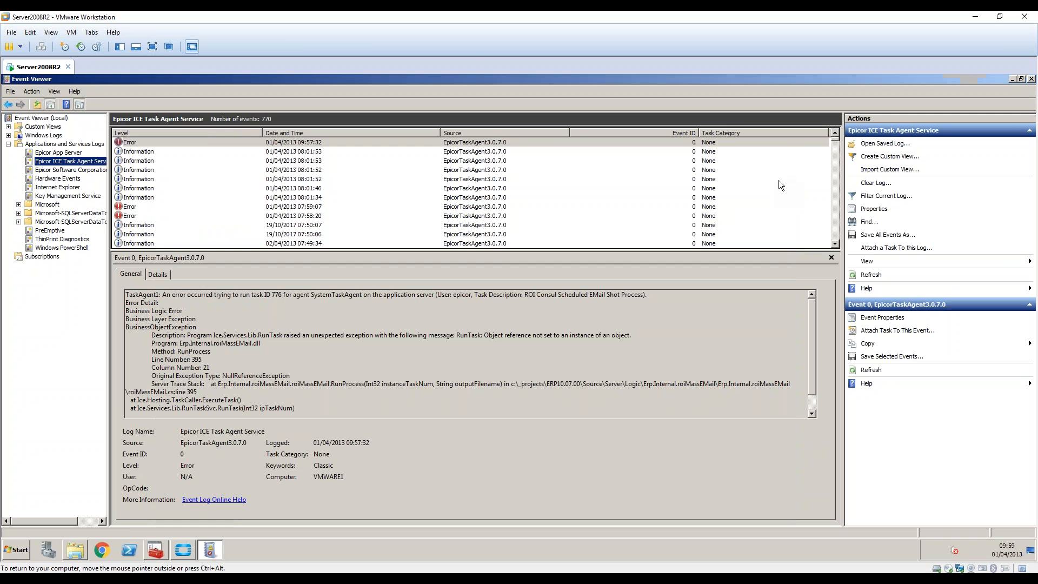
{"action": "left_click", "coordinate": [1031, 79]}
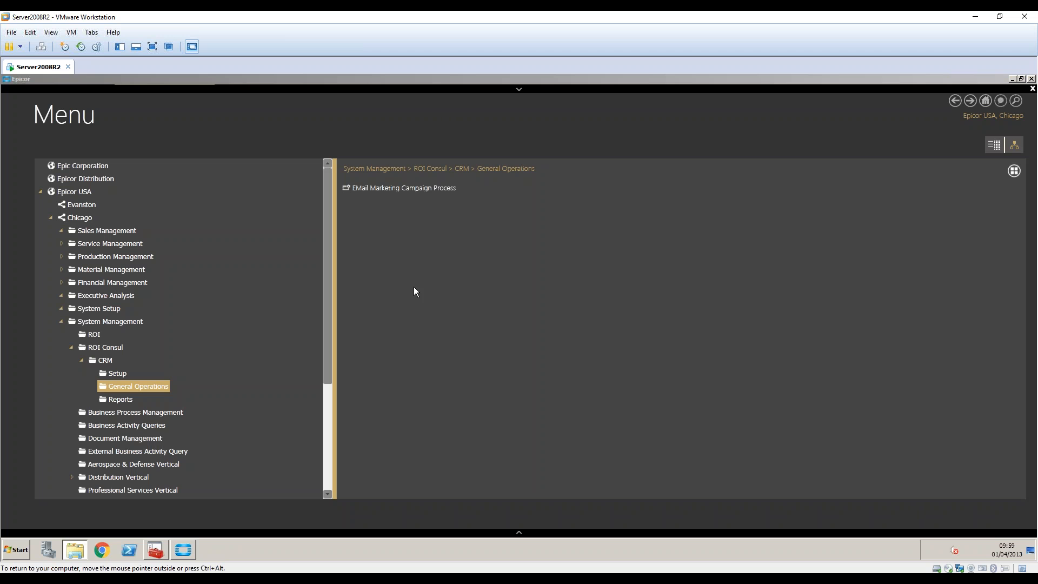
Submit the EMail Marketing Campaign Process for Phone Blitz / Sorry Blitz and return to the menu.
{"action": "double_click", "coordinate": [400, 187]}
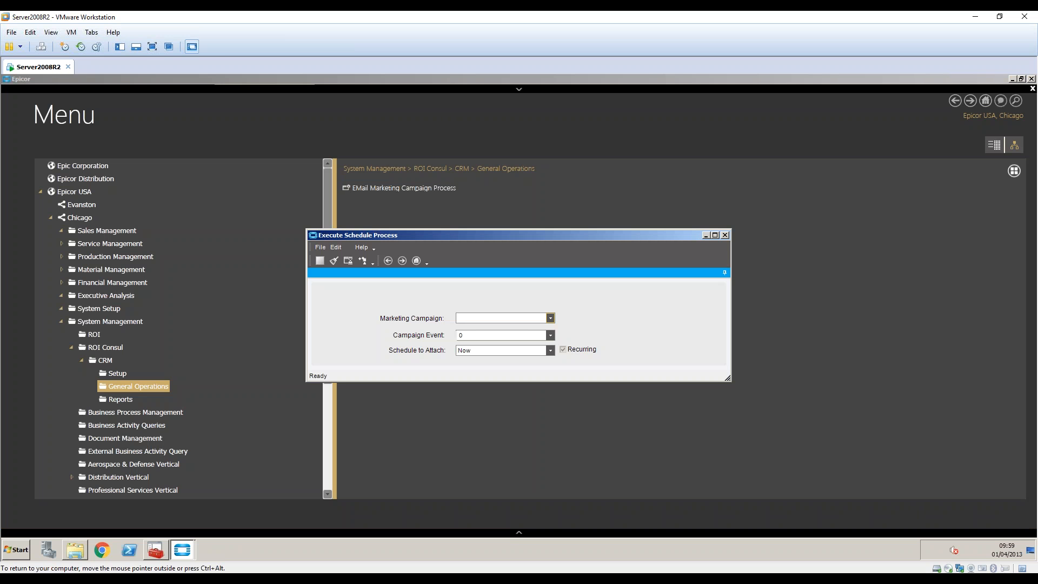
{"action": "left_click", "coordinate": [551, 318]}
{"action": "left_click", "coordinate": [502, 340]}
{"action": "left_click", "coordinate": [503, 335]}
{"action": "left_click", "coordinate": [473, 389]}
{"action": "left_click", "coordinate": [363, 262]}
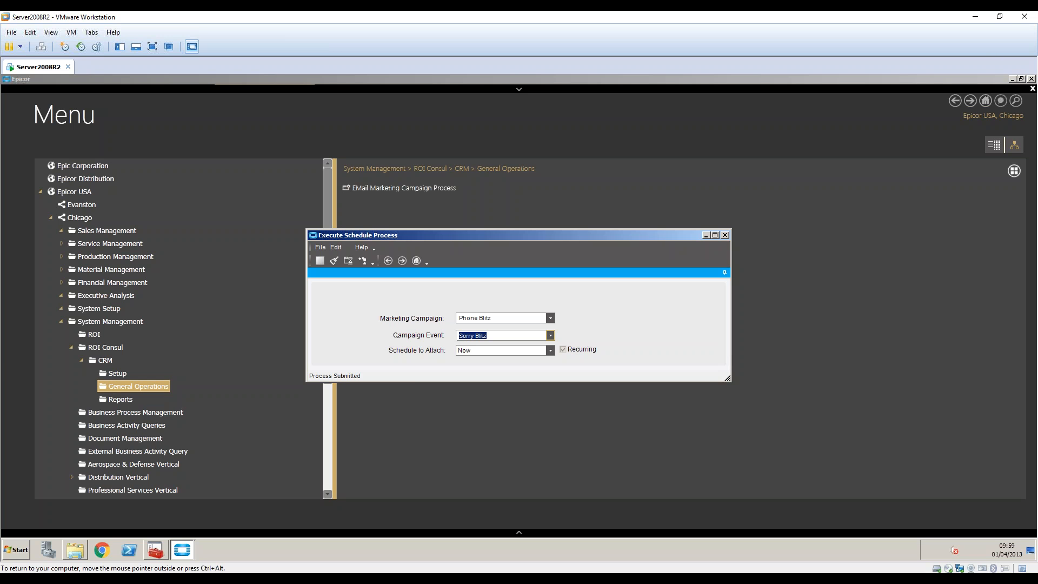
{"action": "left_click", "coordinate": [61, 309]}
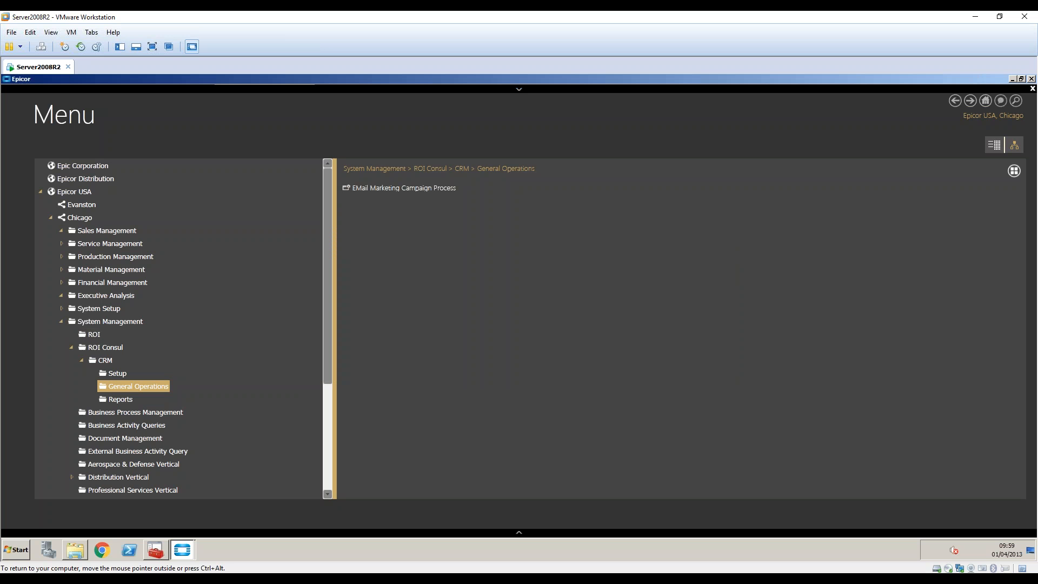
Open System Monitor under System Setup > System Maintenance, dismiss the notification, and close it.
{"action": "left_click", "coordinate": [62, 308]}
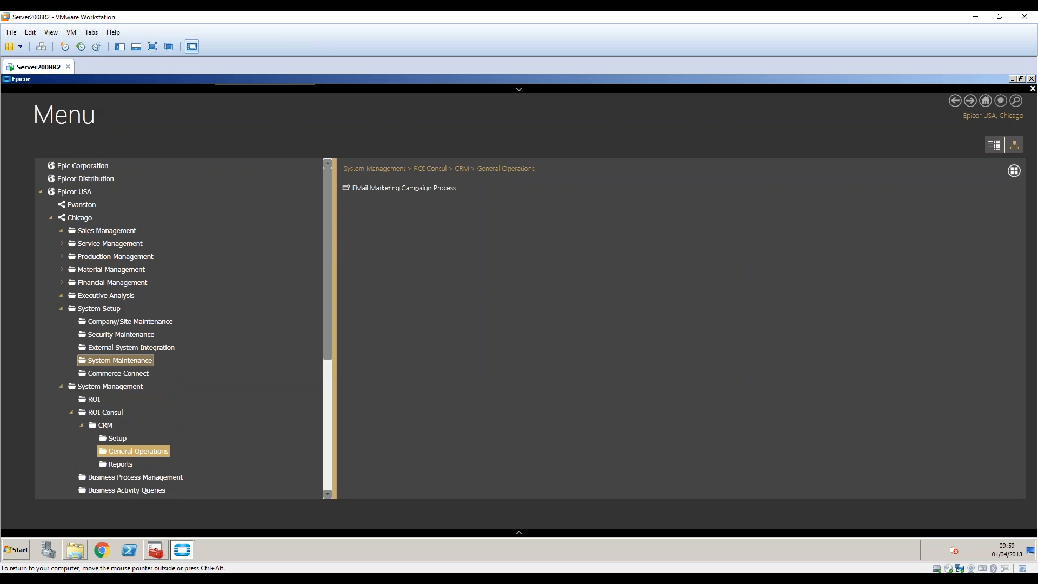
{"action": "left_click", "coordinate": [119, 360]}
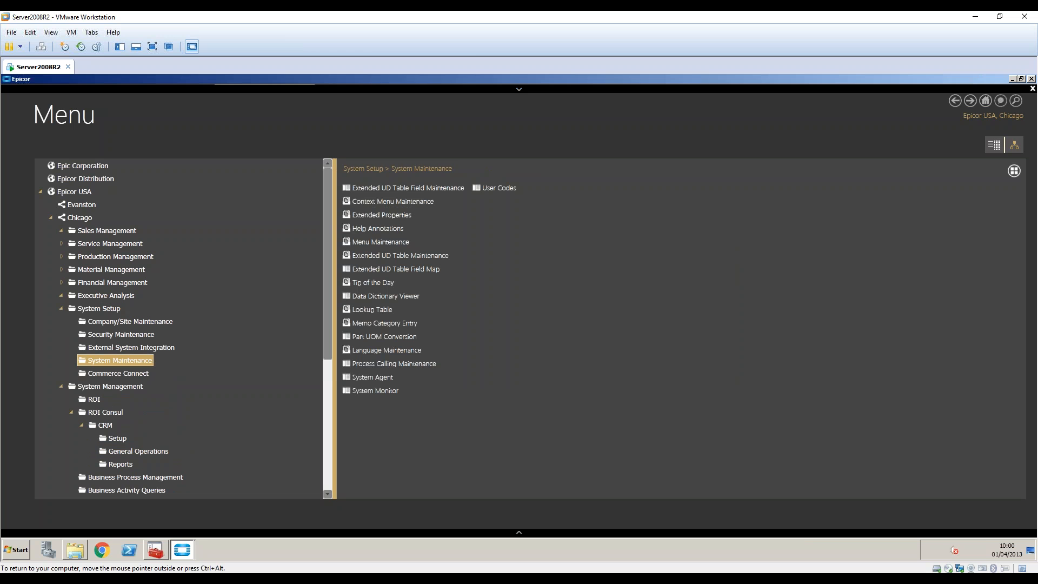
{"action": "left_click", "coordinate": [375, 390]}
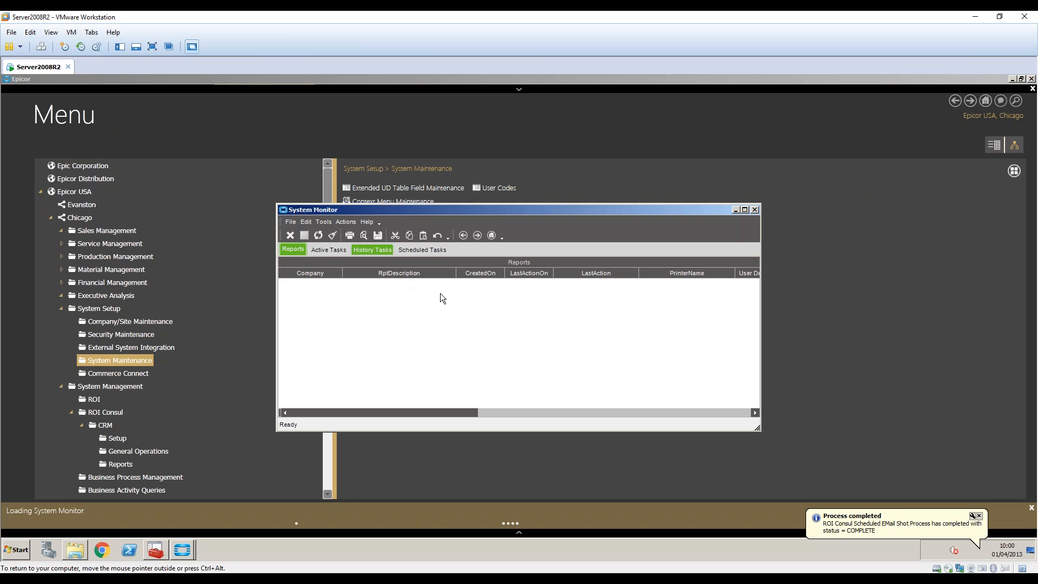
{"action": "left_click", "coordinate": [910, 528]}
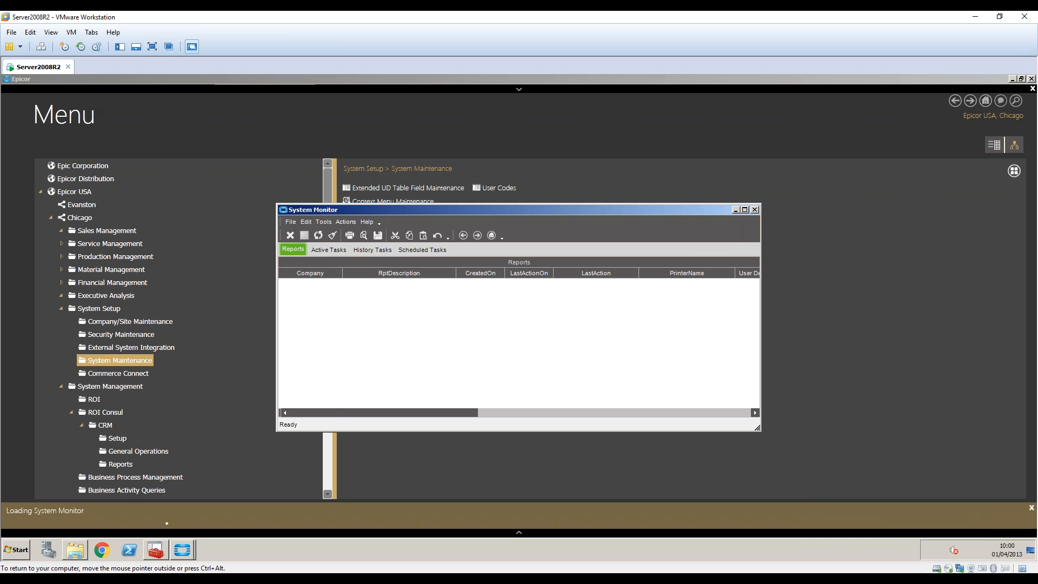
{"action": "left_click", "coordinate": [754, 210]}
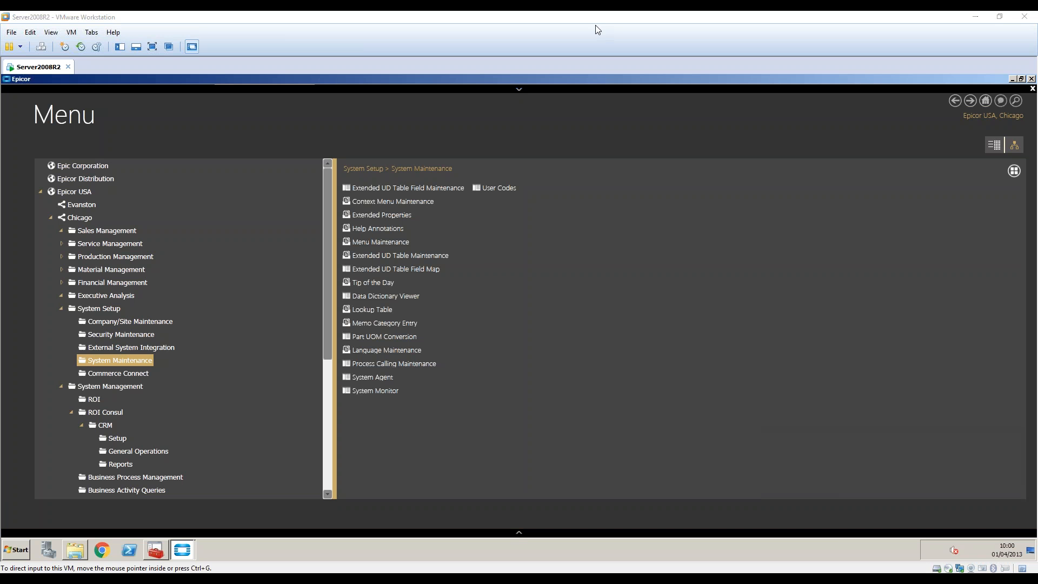
{"action": "left_click", "coordinate": [664, 41]}
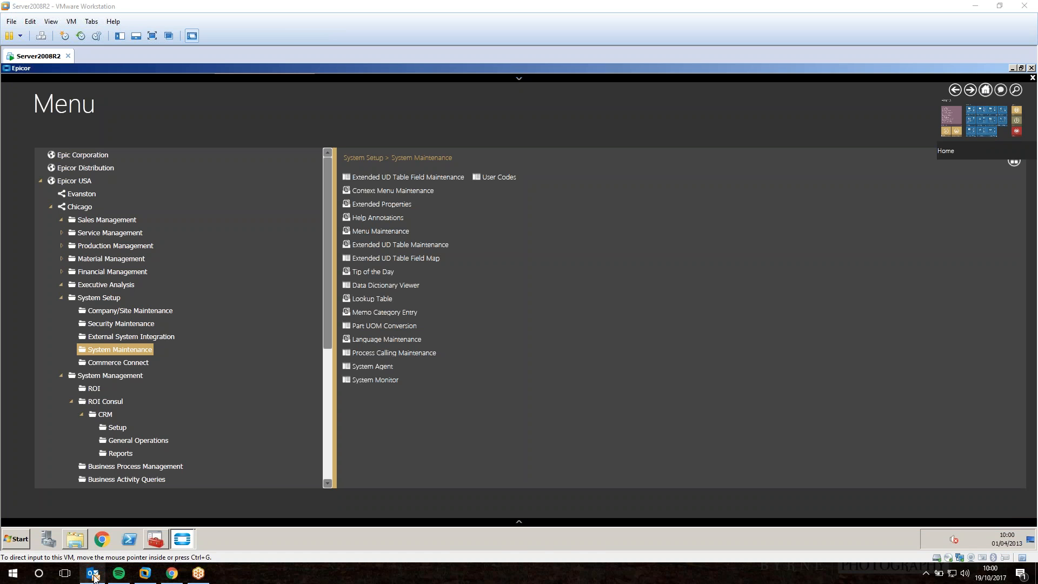
{"action": "left_click", "coordinate": [94, 573]}
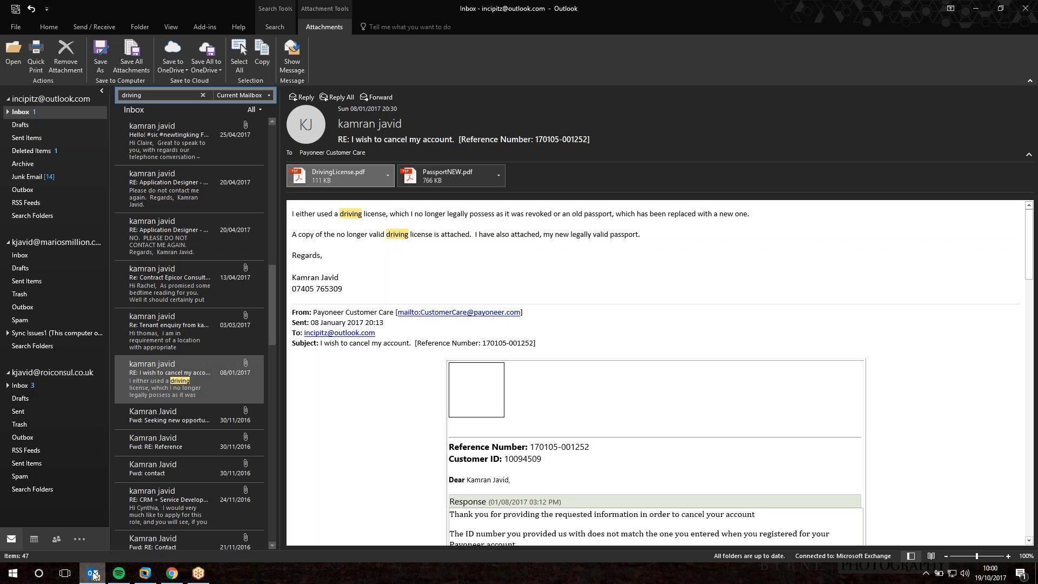
Clear the 'driving' inbox search and open the newest Phone Blitz email in its own window.
{"action": "left_click", "coordinate": [202, 95]}
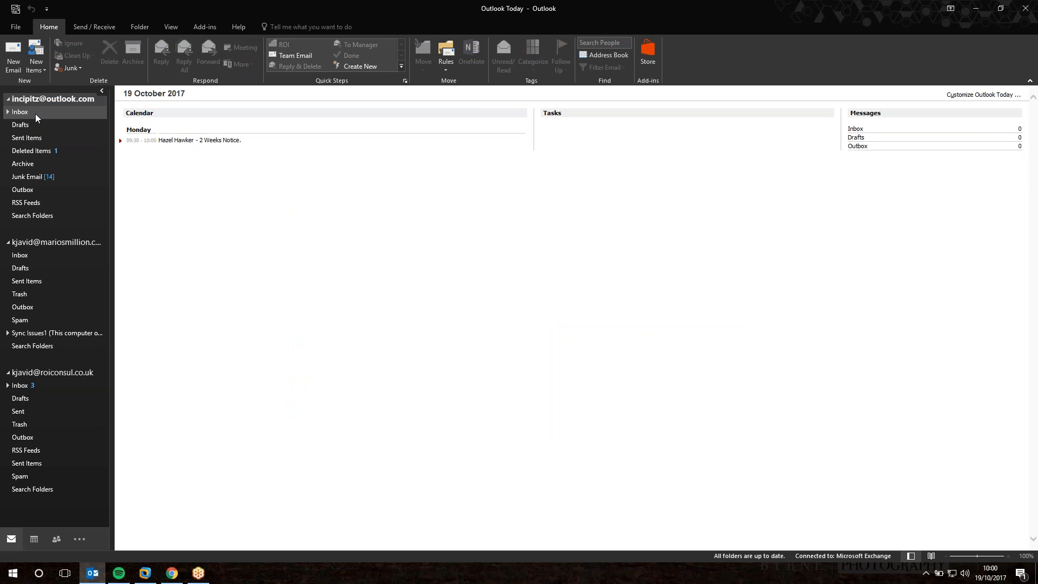
{"action": "left_click", "coordinate": [38, 113]}
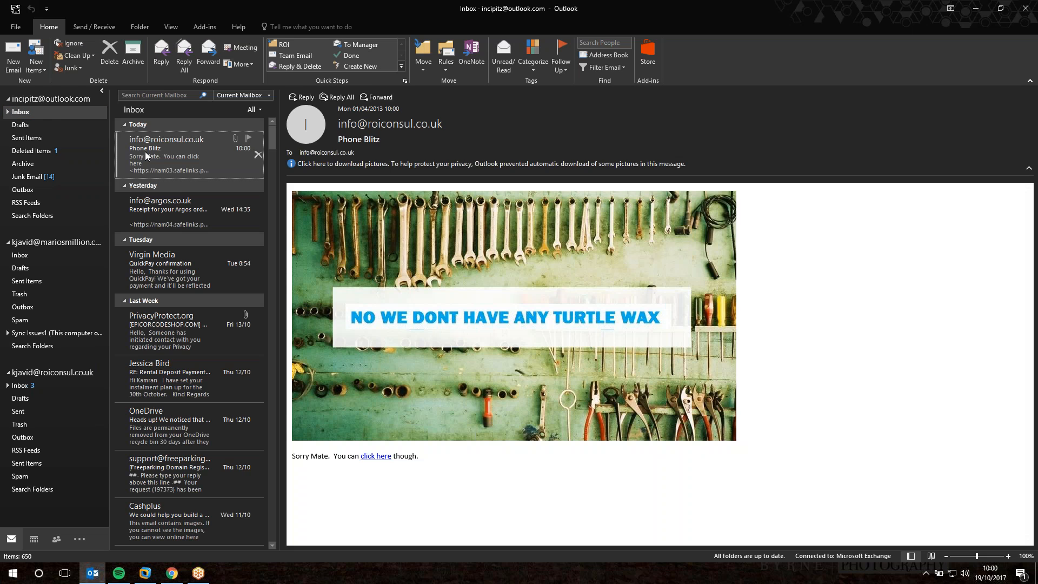
{"action": "double_click", "coordinate": [133, 154]}
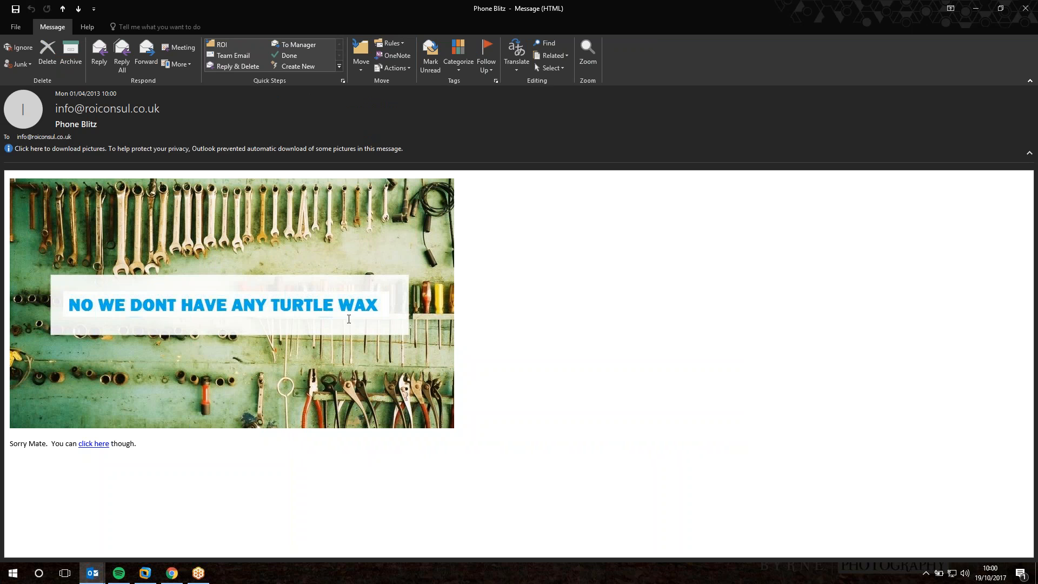
{"action": "mouse_move", "coordinate": [78, 106]}
{"action": "left_click", "coordinate": [147, 576]}
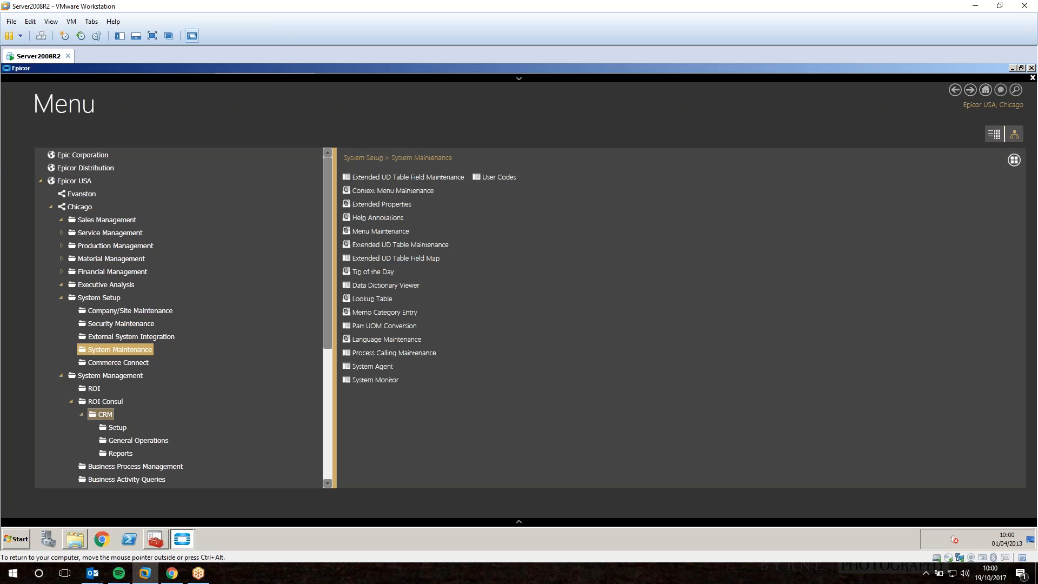
Open Marketing Advertisement Maintenance under CRM Setup, then go back to the Phone Blitz message.
{"action": "left_click", "coordinate": [114, 427]}
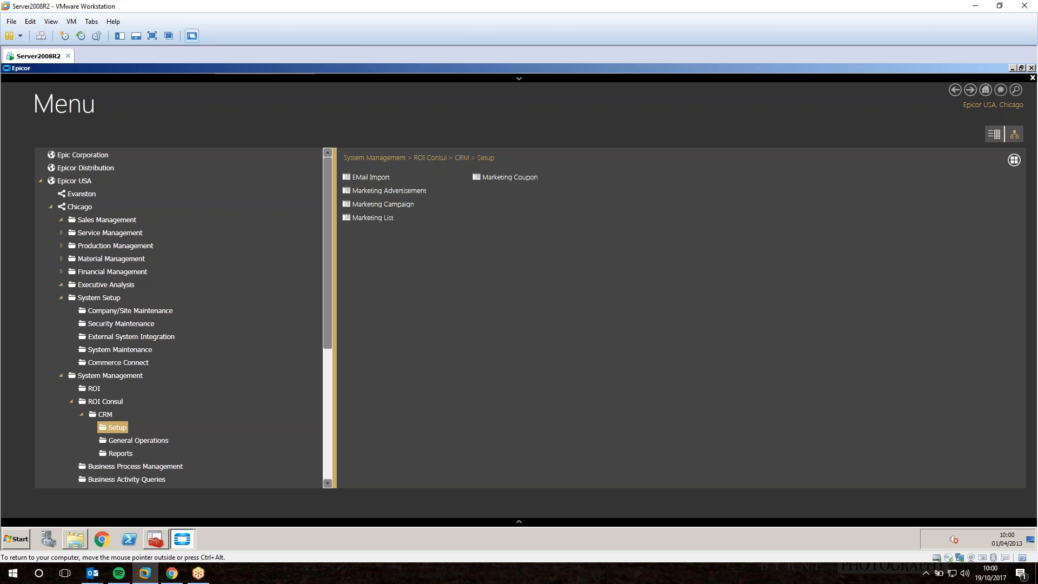
{"action": "left_click", "coordinate": [379, 190]}
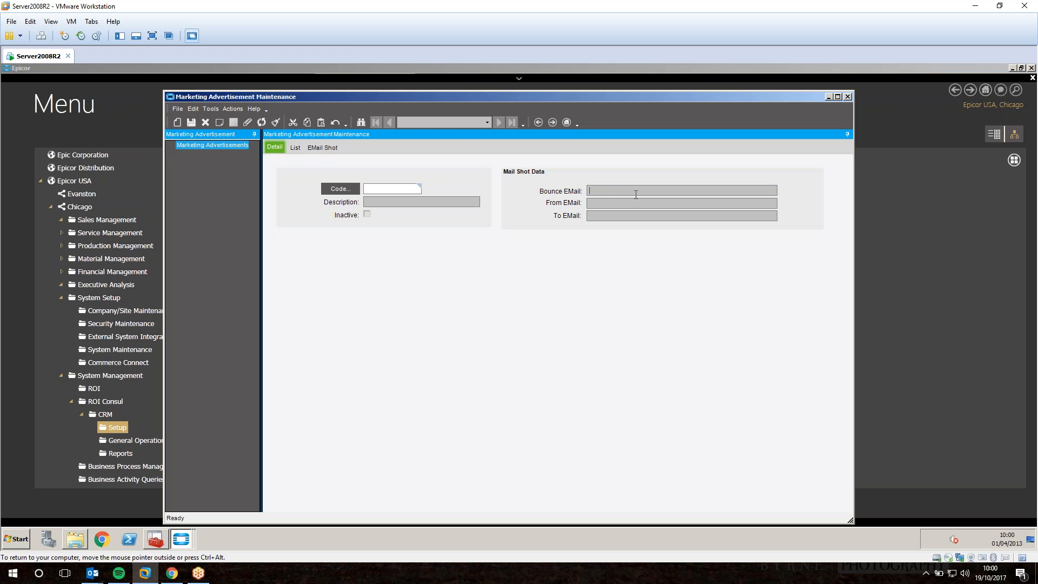
{"action": "left_click", "coordinate": [616, 215]}
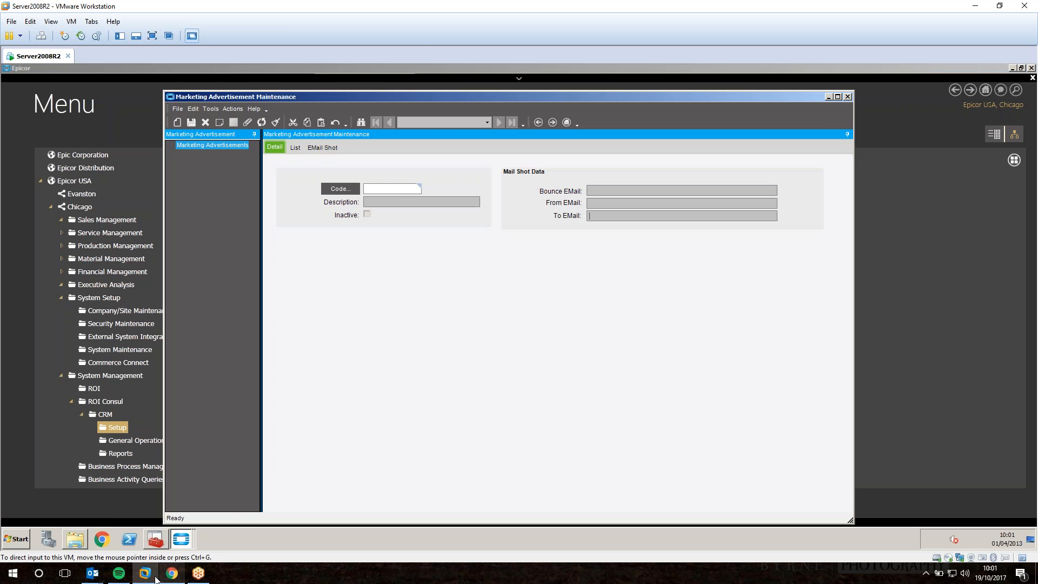
{"action": "left_click", "coordinate": [101, 581]}
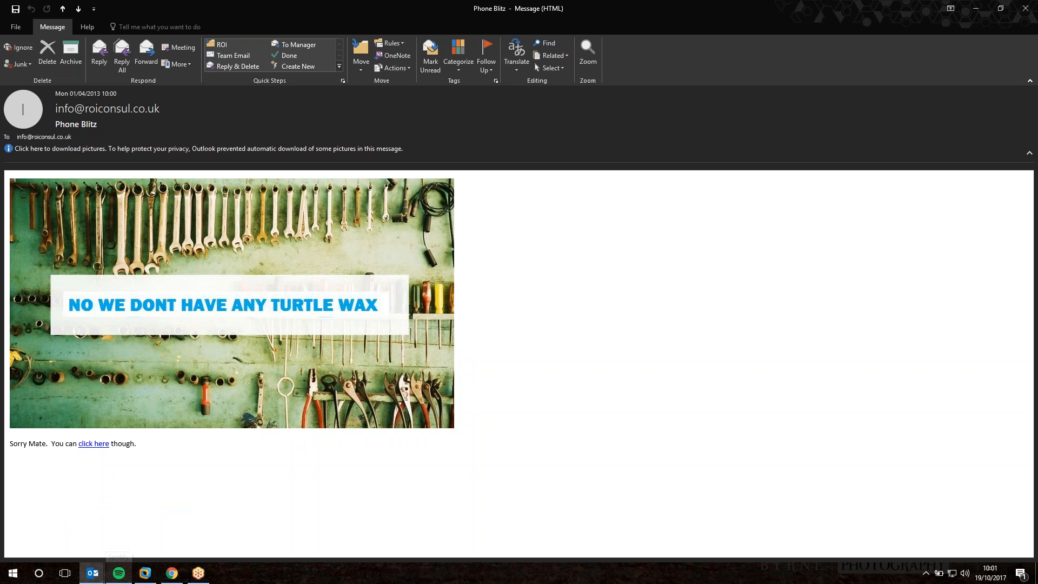
Reply to the Phone Blitz email without downloading its pictures, placing the caret in the click-here link.
{"action": "left_click", "coordinate": [107, 109]}
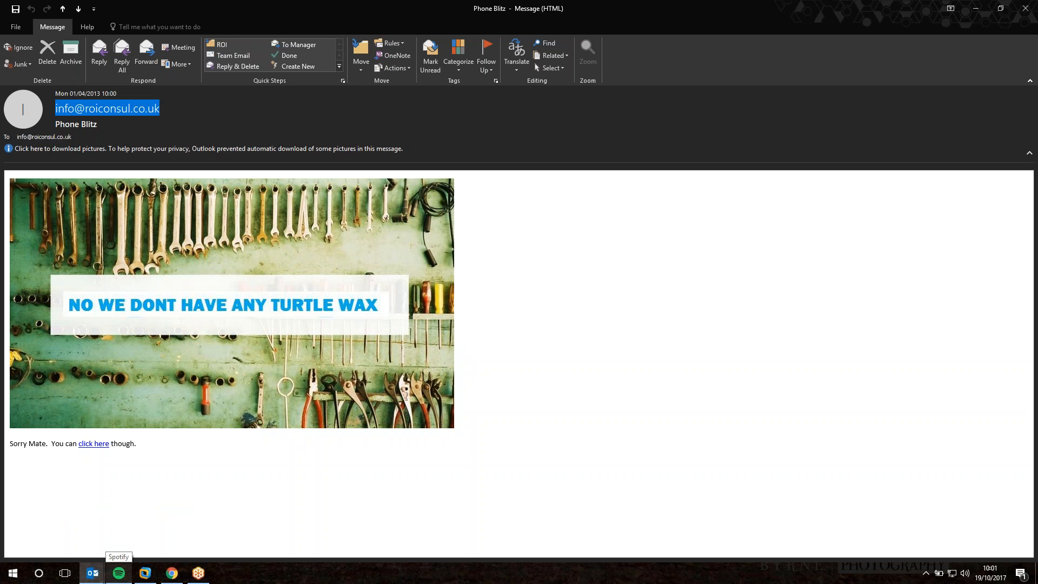
{"action": "left_click", "coordinate": [60, 137]}
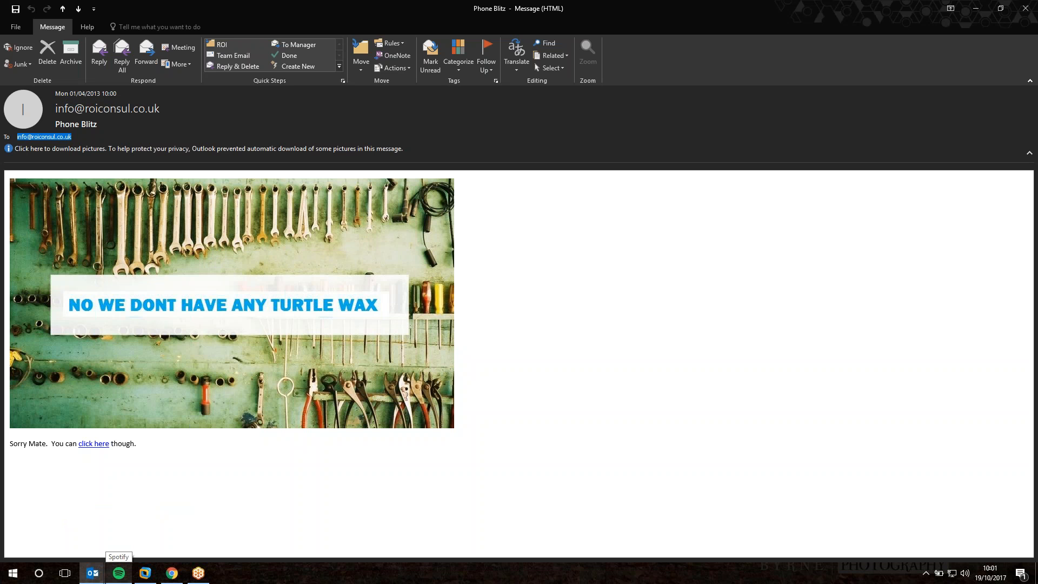
{"action": "left_click", "coordinate": [99, 54]}
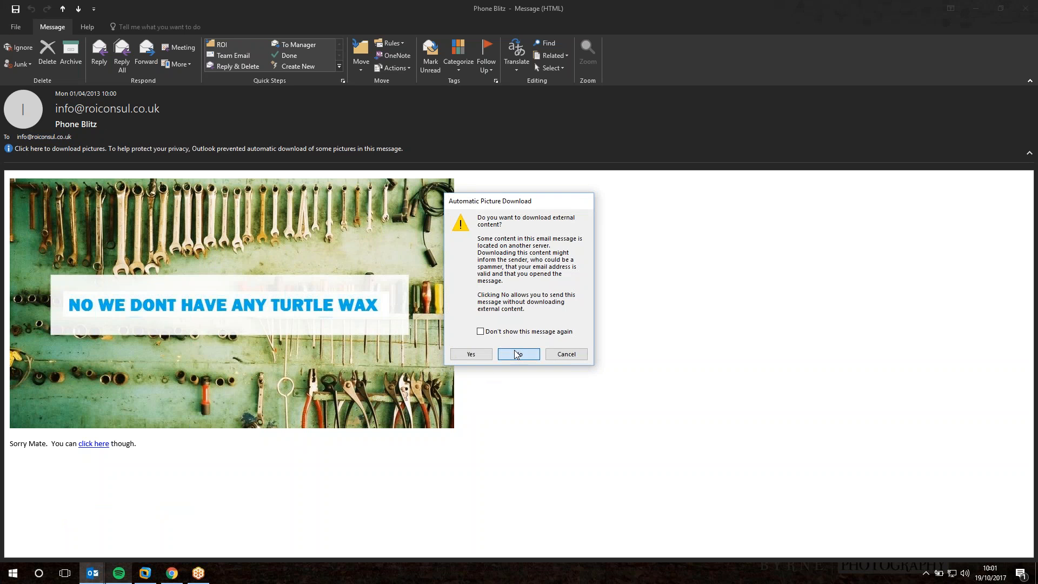
{"action": "left_click", "coordinate": [516, 354]}
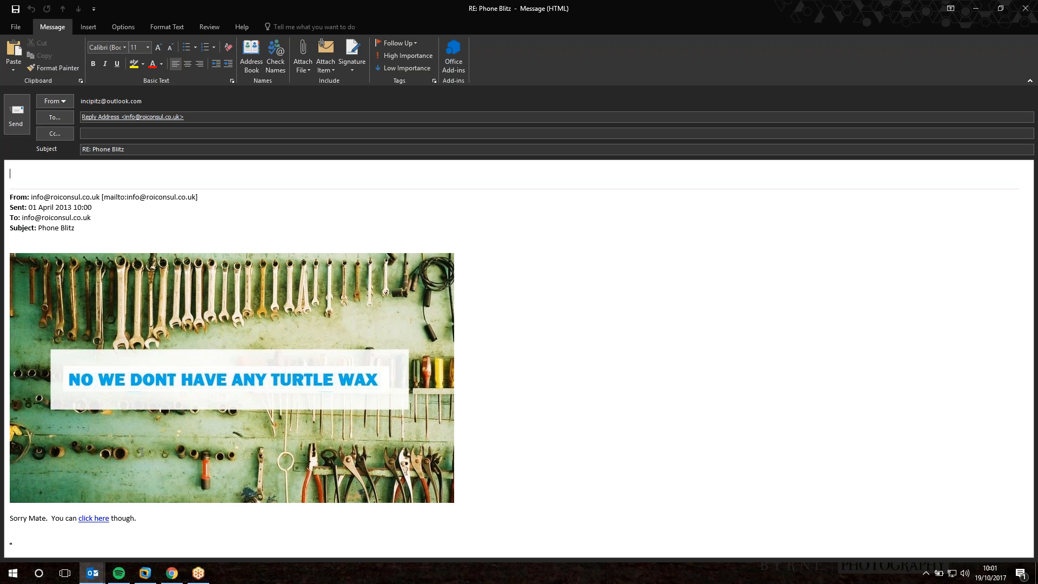
{"action": "left_click", "coordinate": [94, 518]}
Follow the click-here link, close the Google tab, and filter SendinBlue statistics to Today.
{"action": "mouse_move", "coordinate": [94, 520]}
{"action": "left_click", "coordinate": [92, 517], "text": "ctrl"}
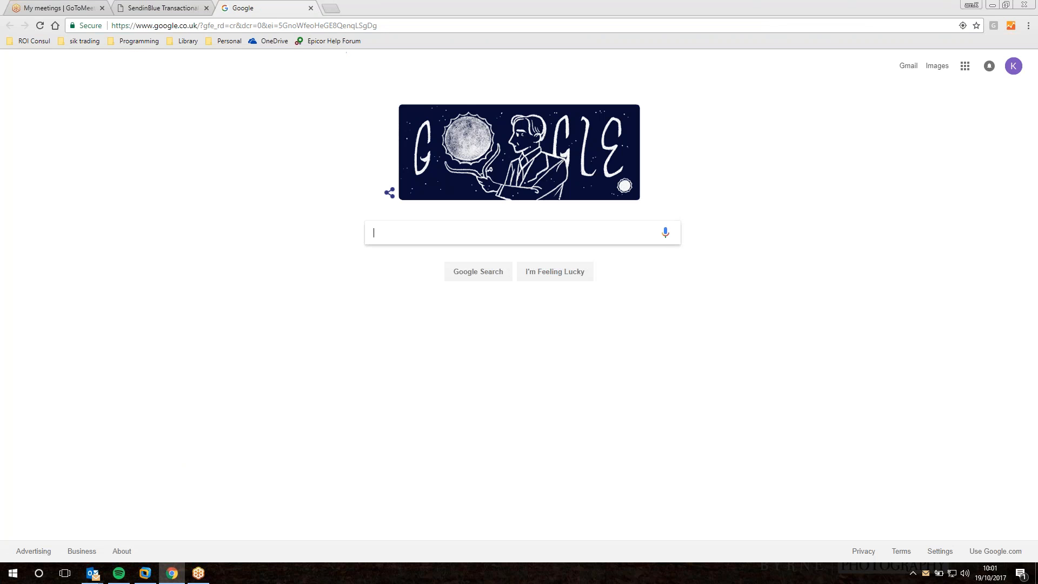
{"action": "left_click", "coordinate": [311, 7]}
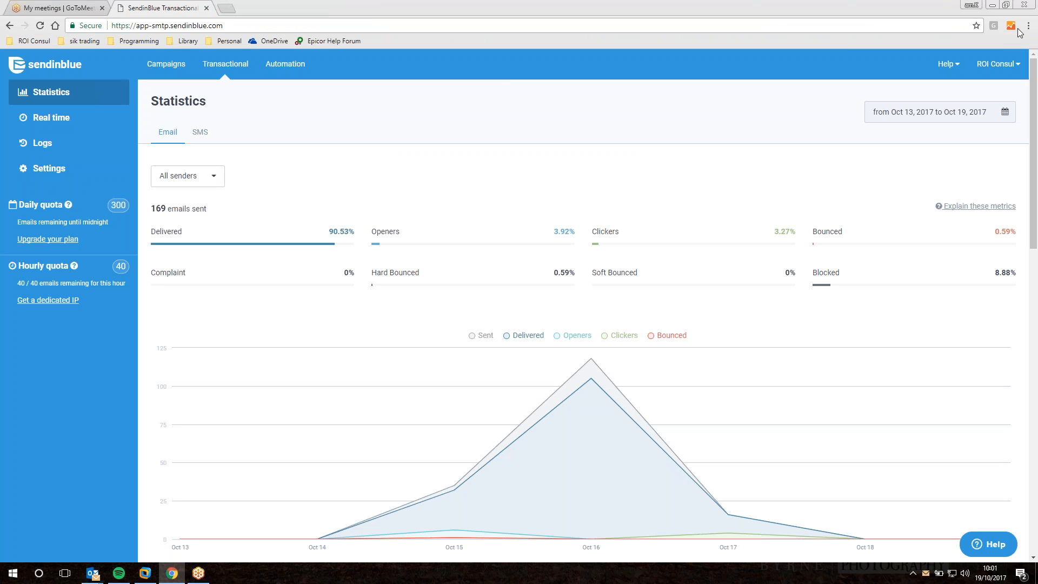
{"action": "left_click", "coordinate": [999, 115]}
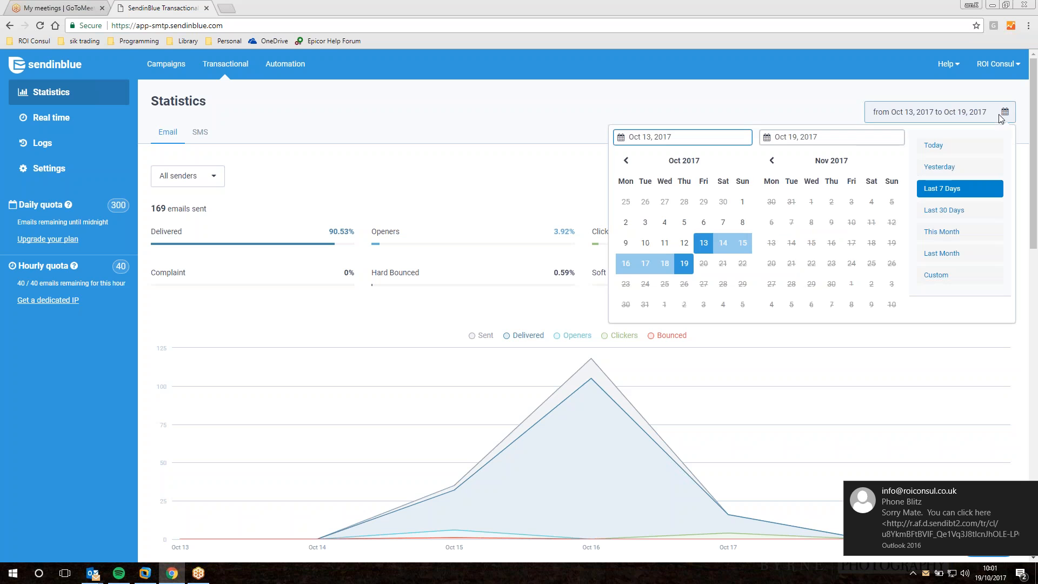
{"action": "left_click", "coordinate": [933, 145]}
{"action": "scroll", "coordinate": [709, 324], "scroll_direction": "down", "scroll_amount": 4}
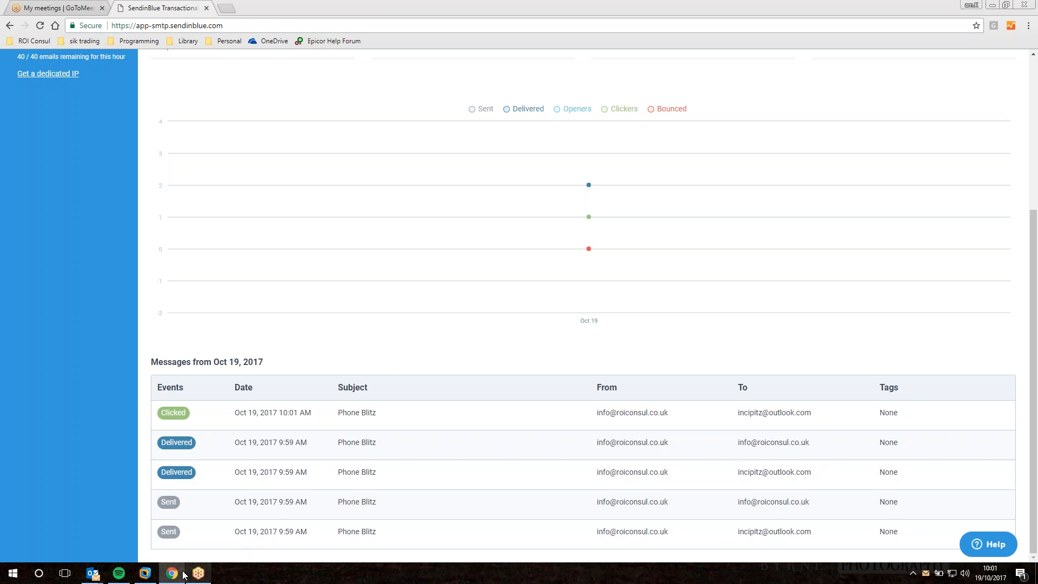
{"action": "left_click", "coordinate": [147, 574]}
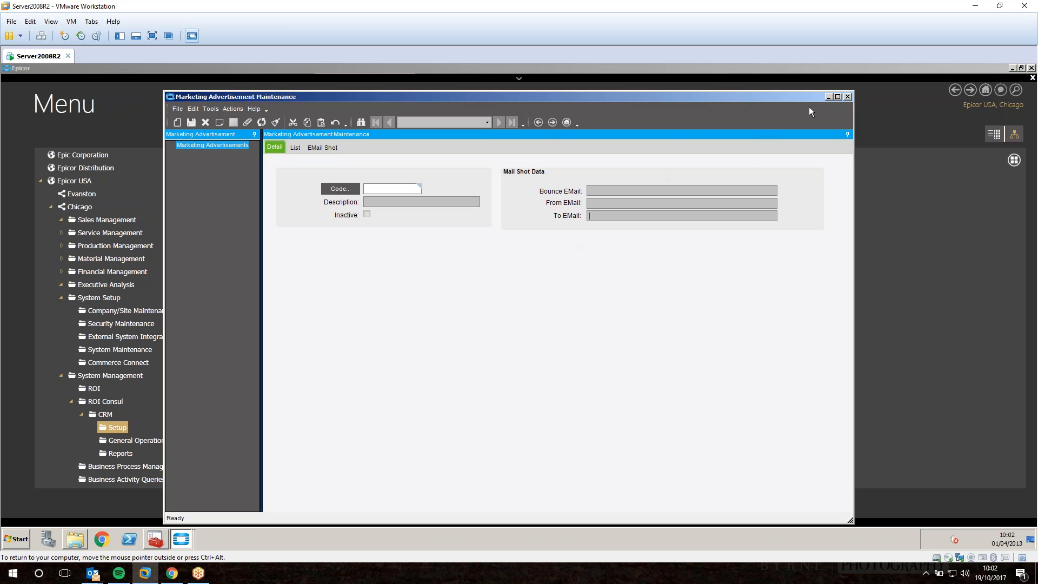
Reopen Marketing Advertisement Maintenance and add KAM2 as a new advertisement code.
{"action": "left_click", "coordinate": [847, 96]}
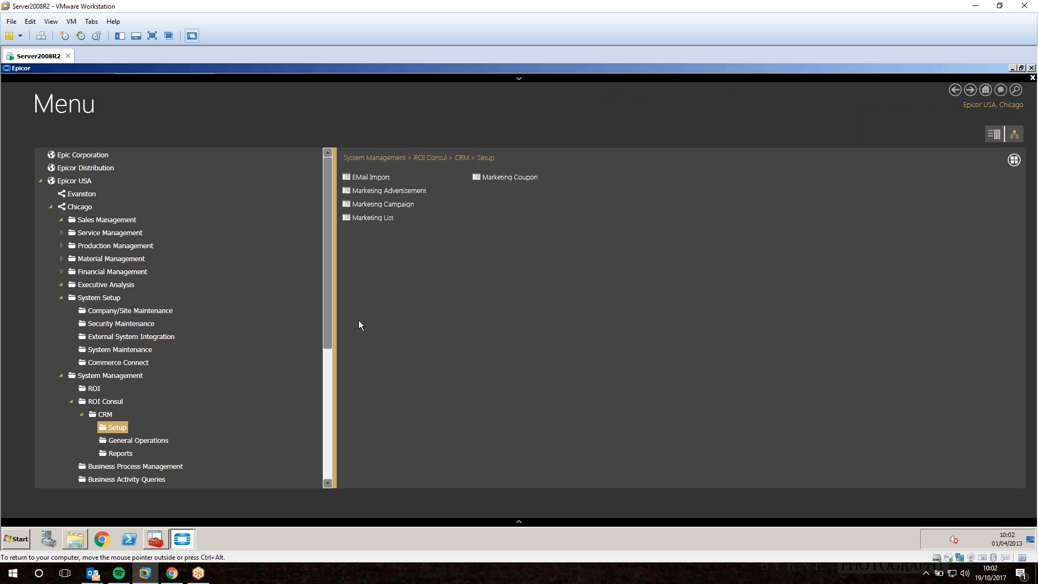
{"action": "left_click", "coordinate": [378, 191]}
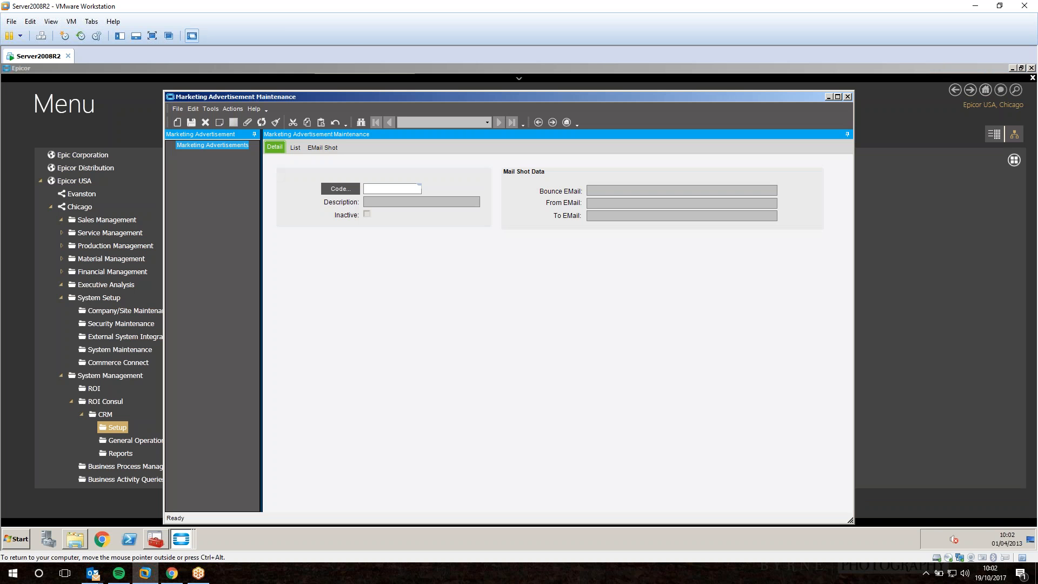
{"action": "type", "text": "KAM2"}
{"action": "key", "text": "Tab"}
{"action": "key", "text": "Return"}
{"action": "key", "text": "Tab"}
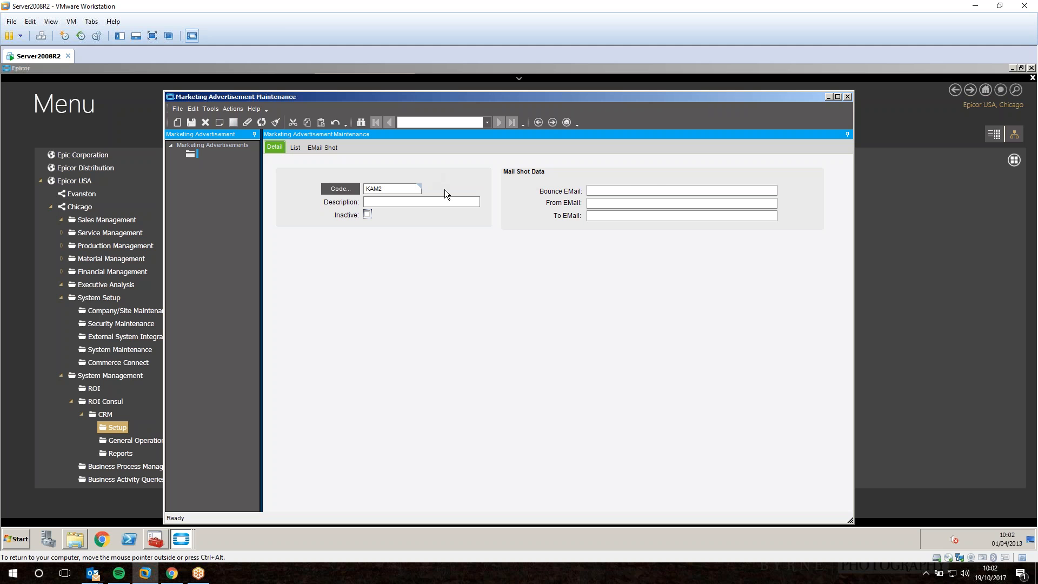
Enter the bounce e-mail address and paste the same address into From and To EMail.
{"action": "left_click", "coordinate": [627, 191]}
{"action": "key", "text": "ctrl+a"}
{"action": "key", "text": "ctrl+c"}
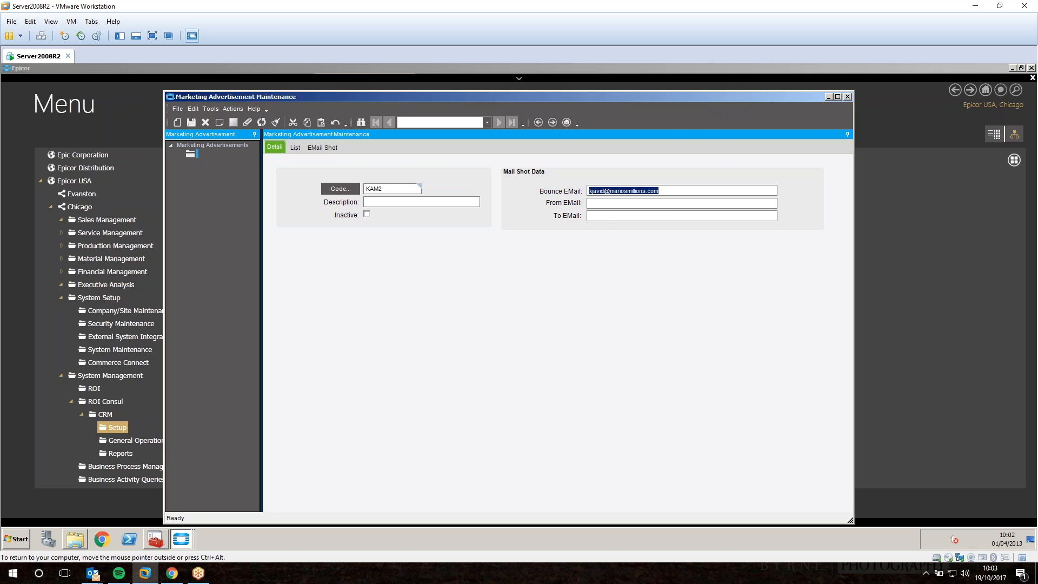
{"action": "key", "text": "Tab"}
{"action": "key", "text": "ctrl+v"}
{"action": "key", "text": "Tab"}
{"action": "key", "text": "ctrl+v"}
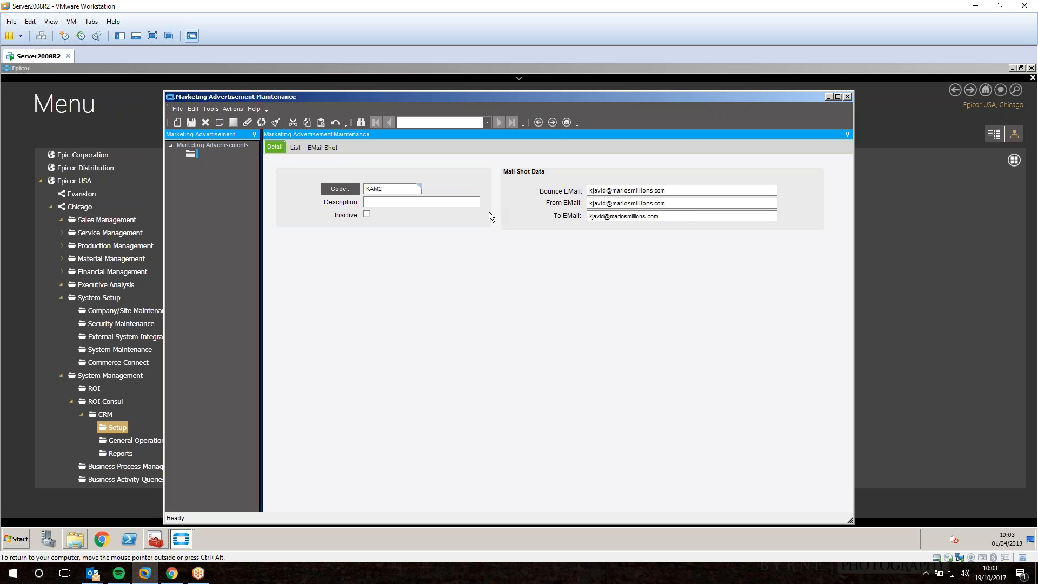
{"action": "left_click", "coordinate": [333, 149]}
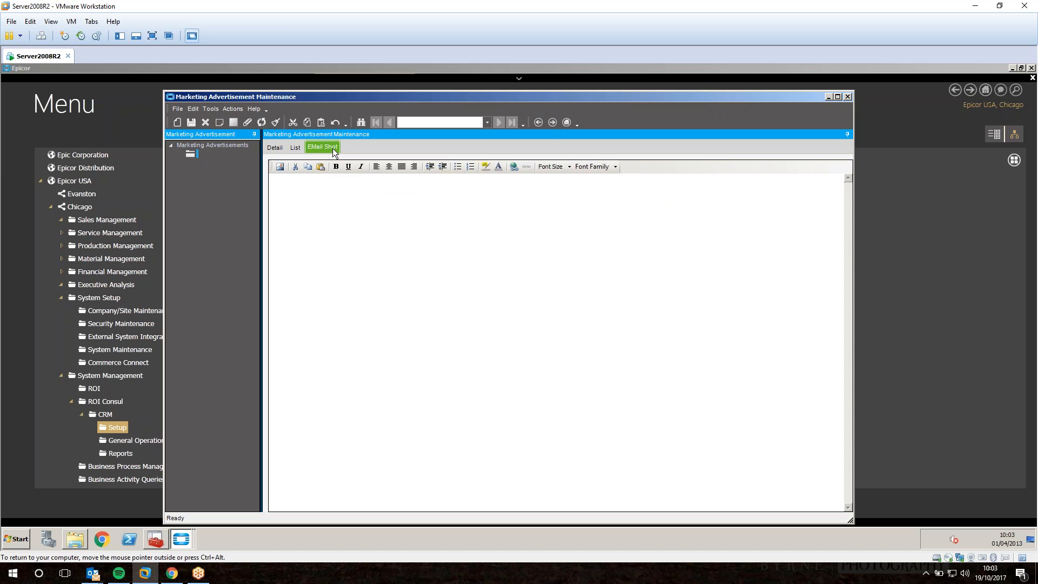
Insert code.jpg into the email body, followed by 'HEY! Cant you see the code? You can find it here'.
{"action": "left_click", "coordinate": [279, 166]}
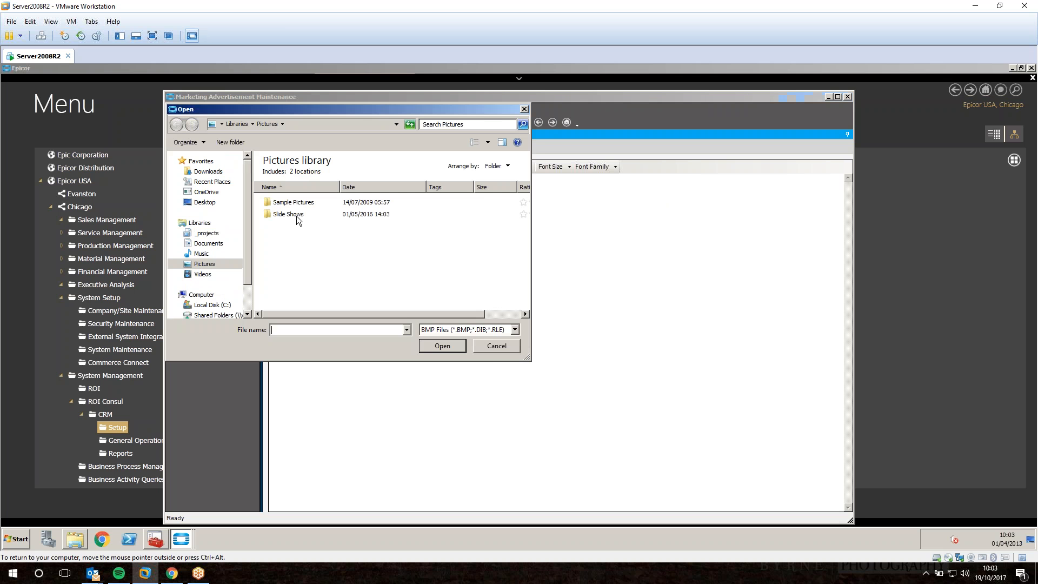
{"action": "left_click", "coordinate": [444, 331]}
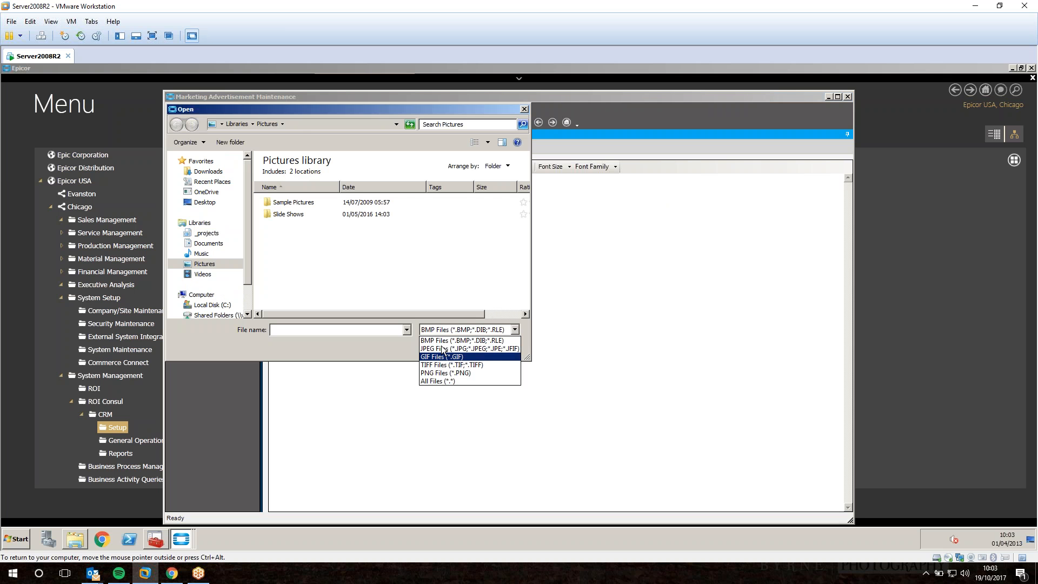
{"action": "left_click", "coordinate": [448, 348]}
{"action": "double_click", "coordinate": [285, 226]}
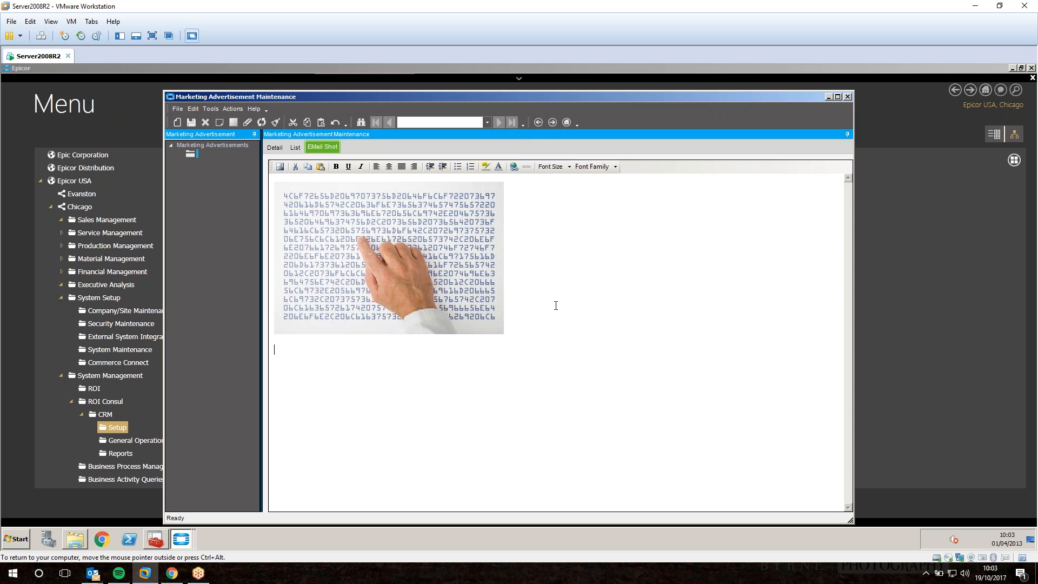
{"action": "type", "text": "HEY!"}
{"action": "key", "text": "shift+Home"}
{"action": "key", "text": "End"}
{"action": "type", "text": "I can"}
{"action": "key", "text": "BackSpace"}
{"action": "key", "text": "BackSpace"}
{"action": "key", "text": "BackSpace"}
{"action": "key", "text": "BackSpace"}
{"action": "key", "text": "BackSpace"}
{"action": "type", "text": "Cant you see the code?  You"}
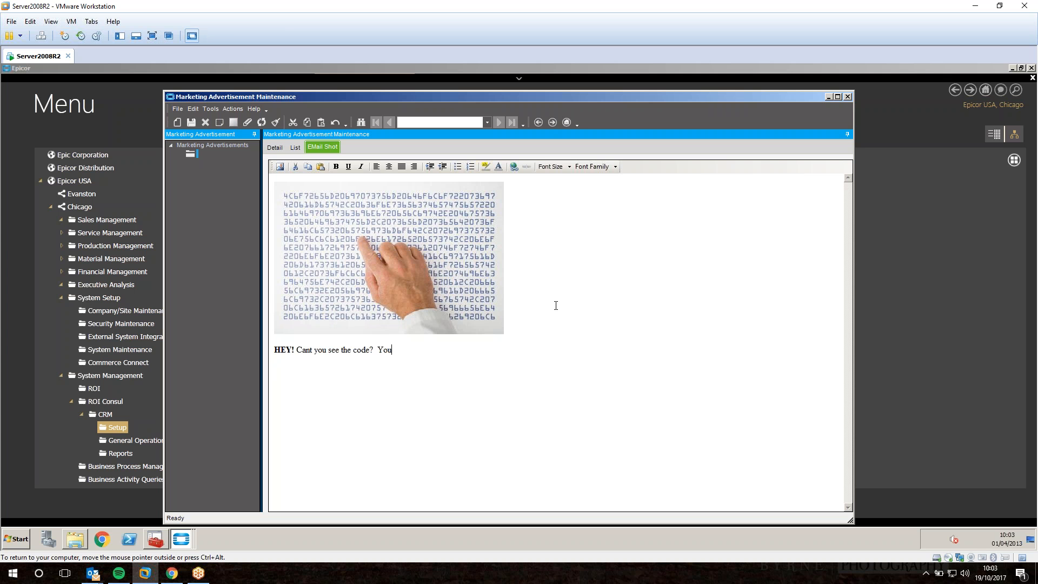
{"action": "type", "text": " can find it here."}
{"action": "key", "text": "ctrl+shift+Left"}
{"action": "left_click", "coordinate": [514, 166]}
{"action": "left_click", "coordinate": [515, 316]}
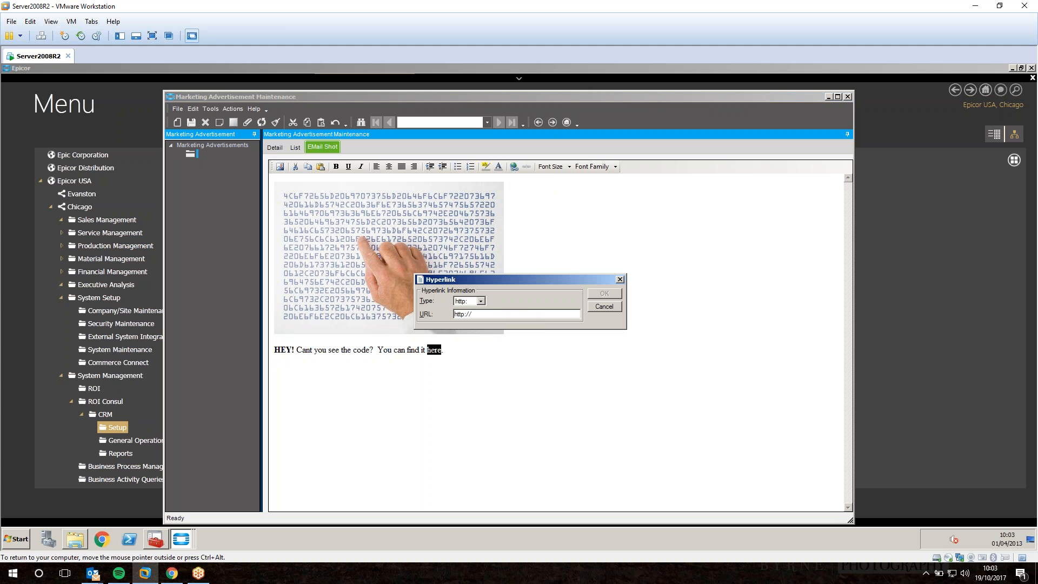
{"action": "type", "text": "www.google.com"}
{"action": "left_click", "coordinate": [604, 293]}
{"action": "left_click", "coordinate": [275, 149]}
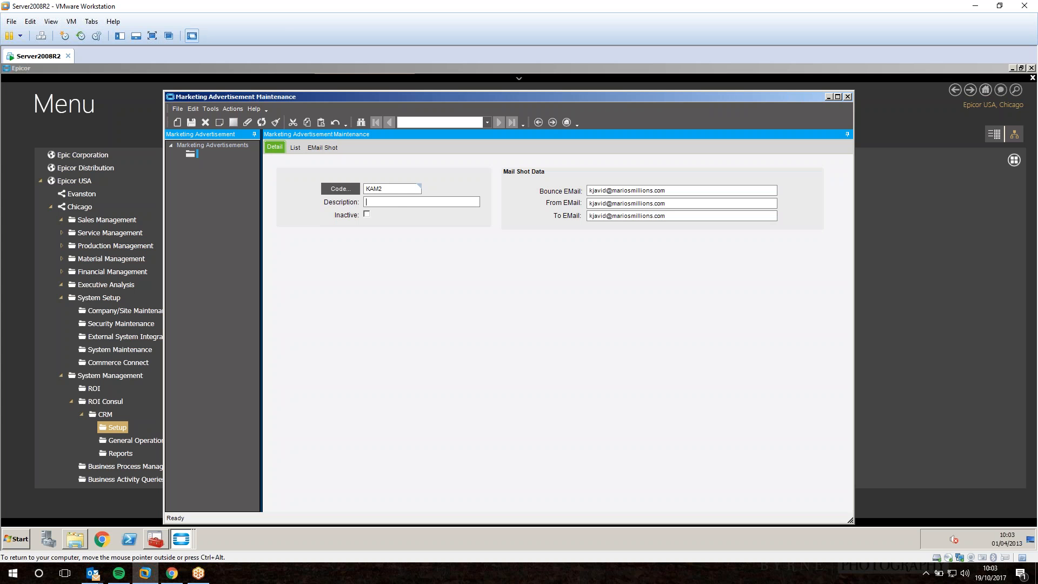
Describe the advertisement as 'Can You See' and save it.
{"action": "type", "text": "Can You See"}
{"action": "left_click", "coordinate": [191, 122]}
{"action": "left_click", "coordinate": [317, 149]}
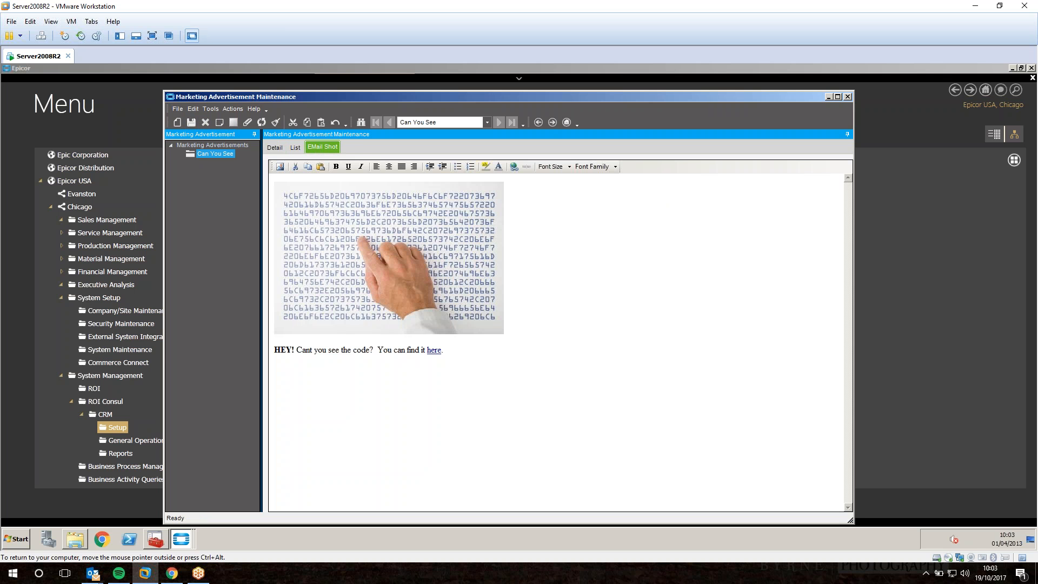
Clear the form, reload Can You See through the Code search to check its email, then close.
{"action": "left_click", "coordinate": [275, 123]}
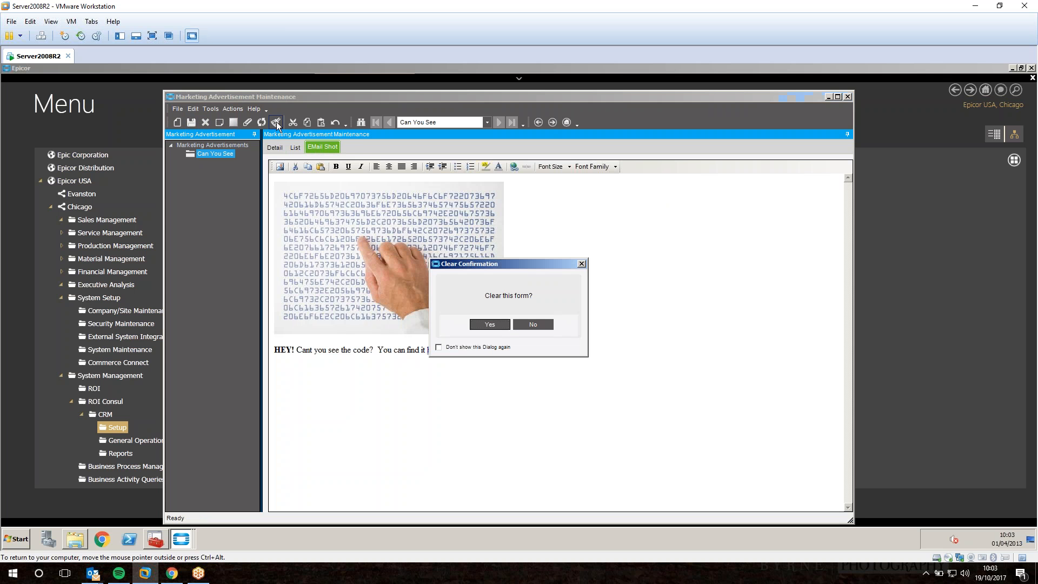
{"action": "left_click", "coordinate": [490, 325]}
{"action": "left_click", "coordinate": [344, 191]}
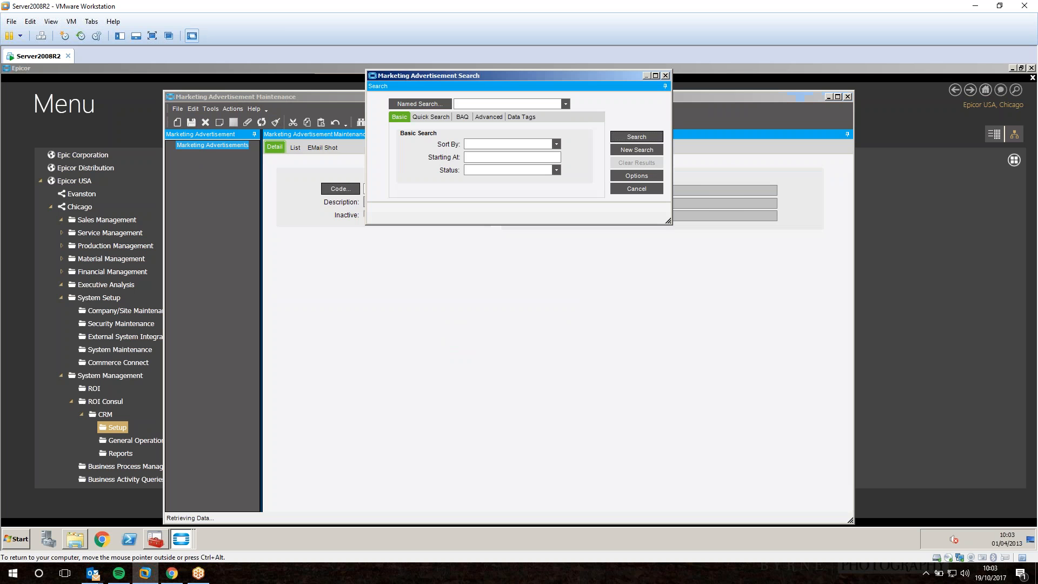
{"action": "left_click", "coordinate": [635, 136]}
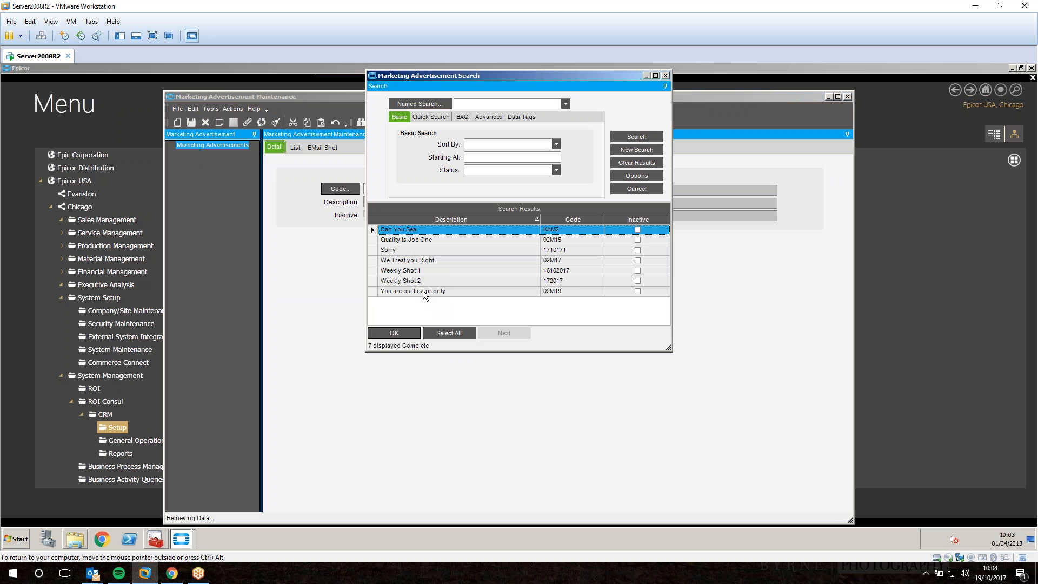
{"action": "double_click", "coordinate": [410, 230]}
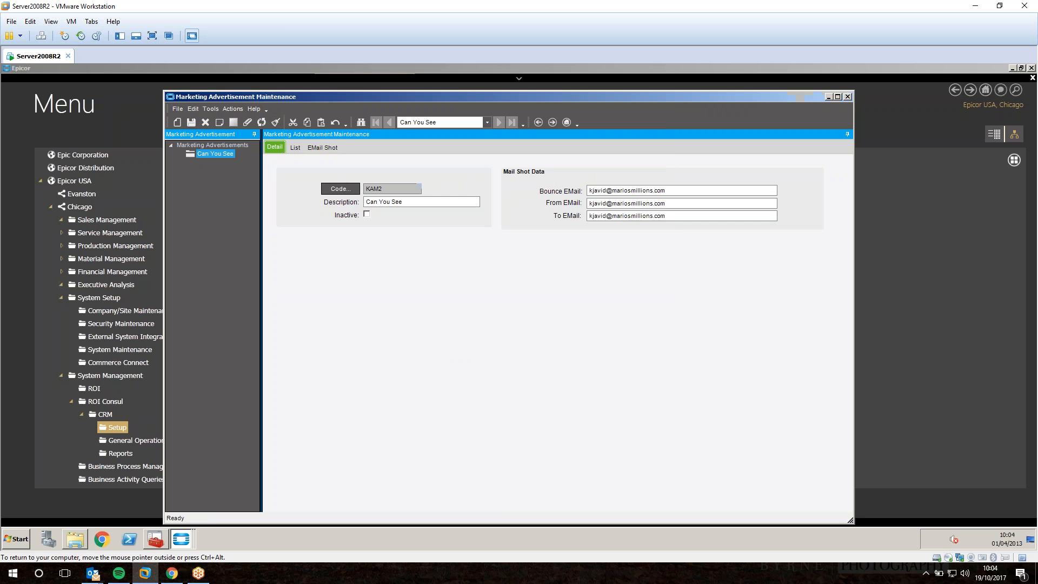
{"action": "left_click", "coordinate": [324, 146]}
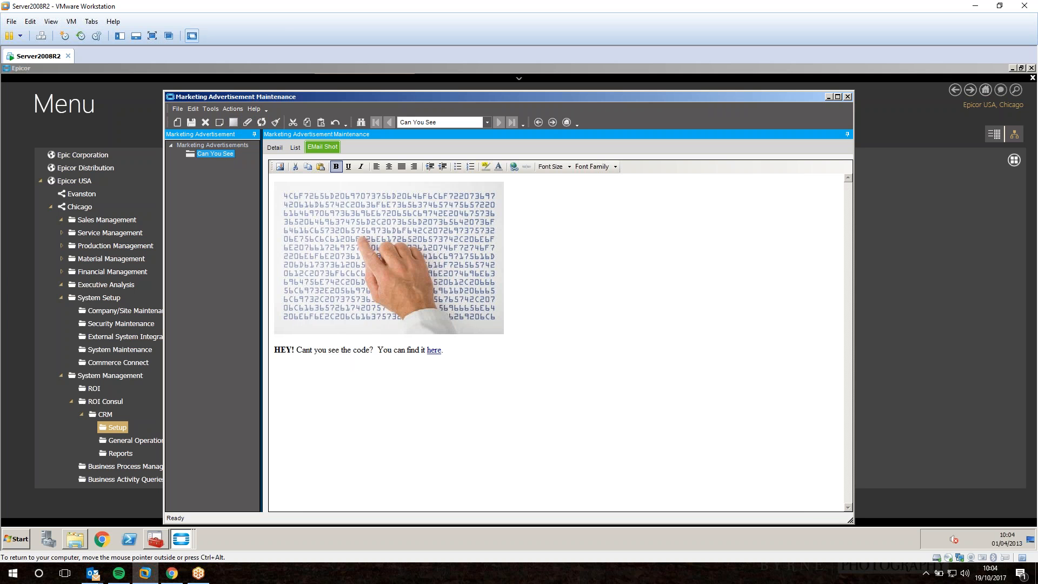
{"action": "left_click", "coordinate": [275, 148]}
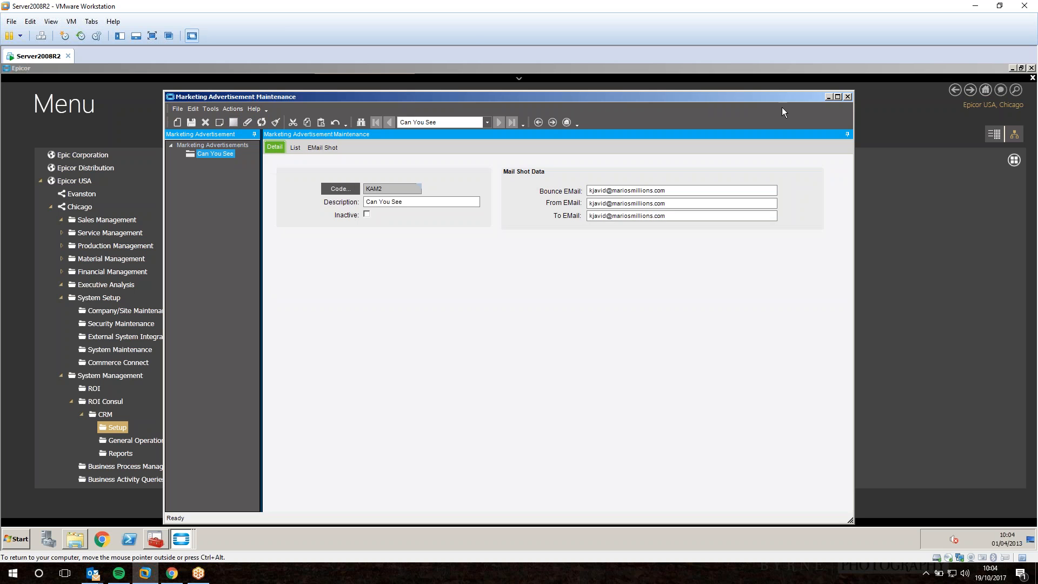
{"action": "left_click", "coordinate": [847, 97]}
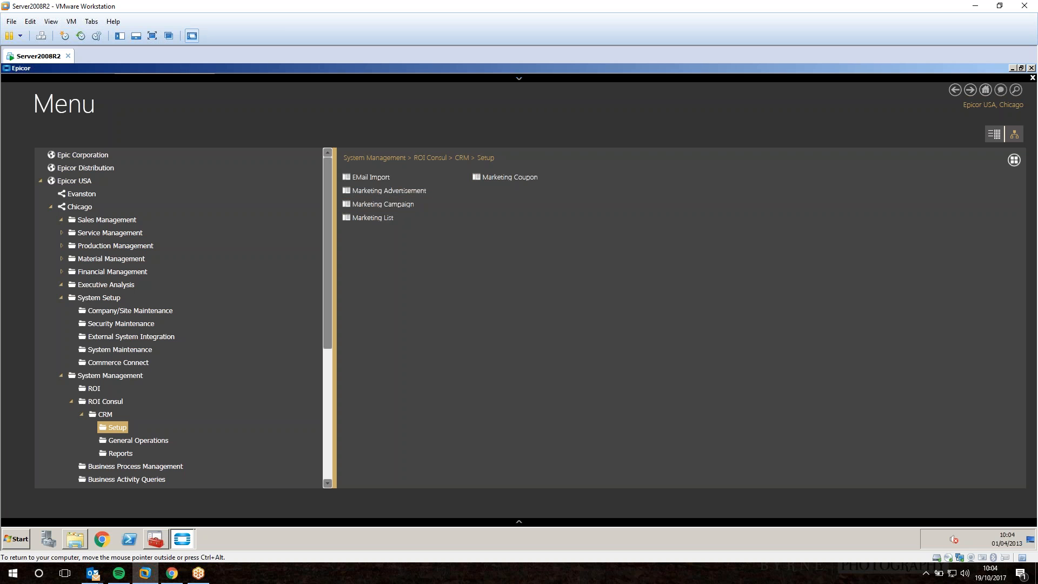
Load the Phone Blitz campaign in Marketing Campaign Maintenance and add a new event.
{"action": "left_click", "coordinate": [379, 205]}
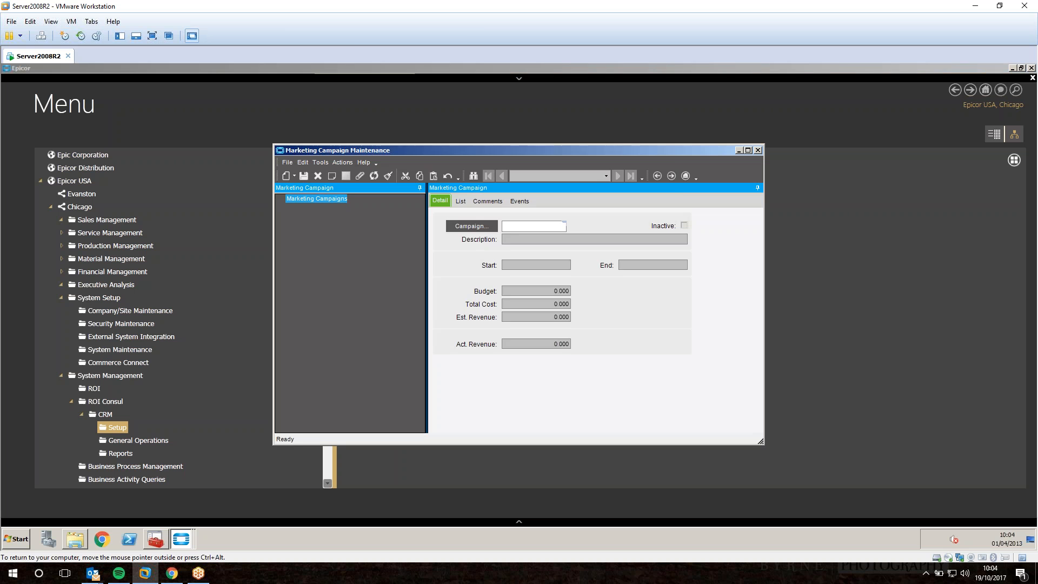
{"action": "left_click", "coordinate": [463, 227]}
{"action": "left_click", "coordinate": [641, 138]}
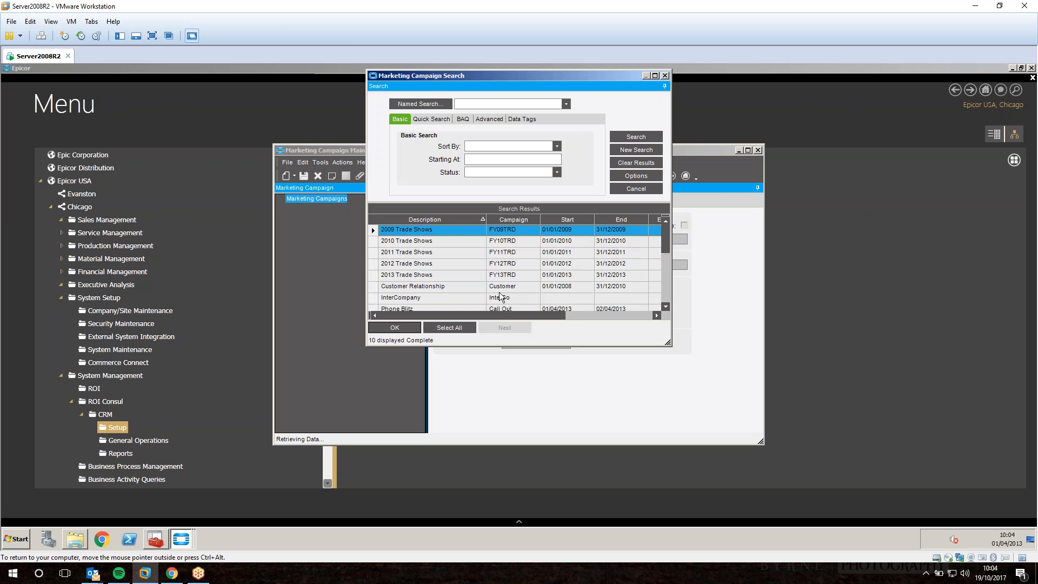
{"action": "scroll", "coordinate": [669, 306], "scroll_direction": "down", "scroll_amount": 1}
{"action": "double_click", "coordinate": [512, 275]}
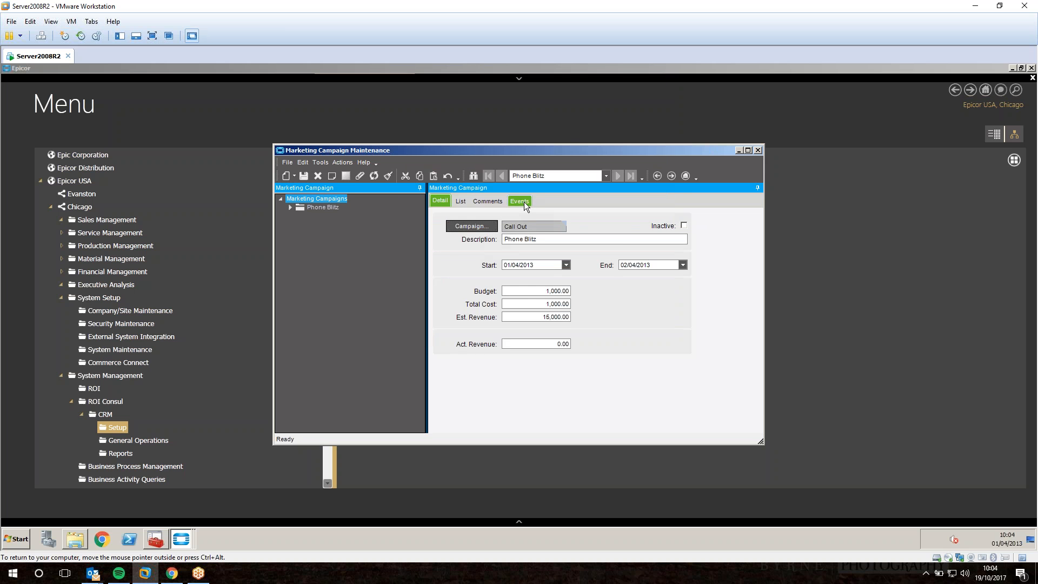
{"action": "left_click", "coordinate": [522, 202]}
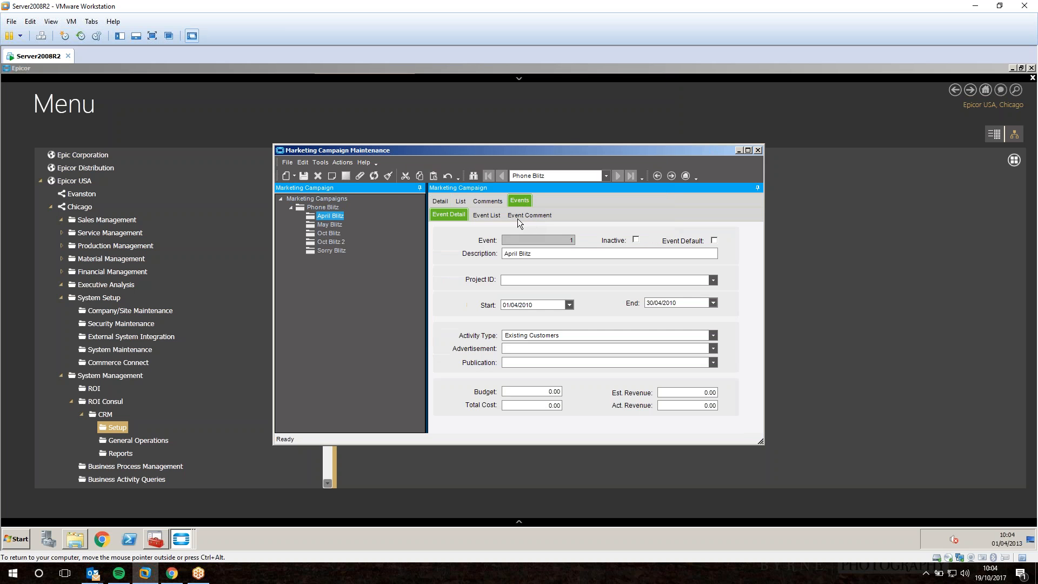
{"action": "left_click", "coordinate": [293, 176]}
{"action": "left_click", "coordinate": [306, 206]}
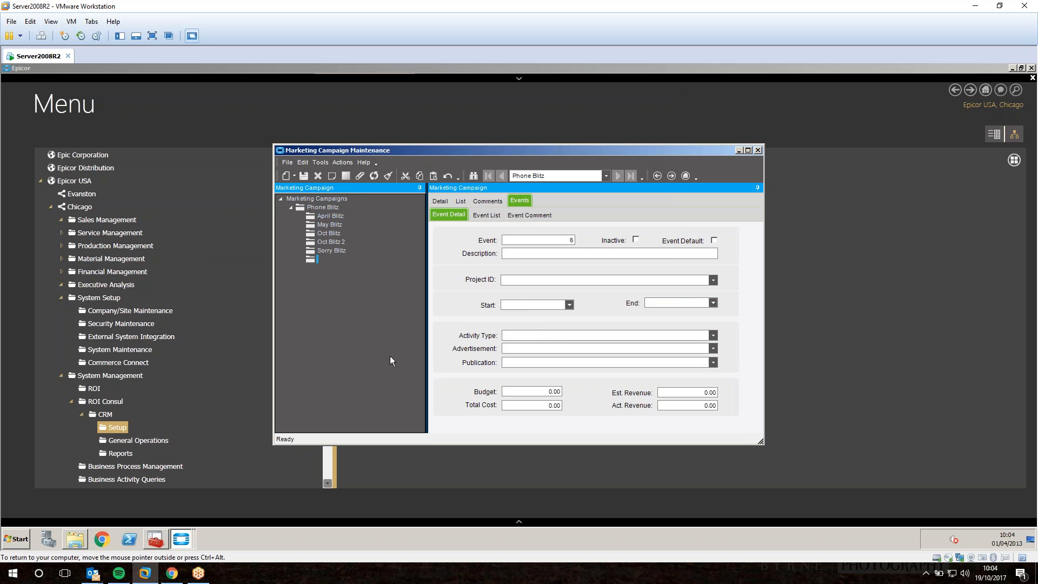
{"action": "left_click", "coordinate": [178, 541]}
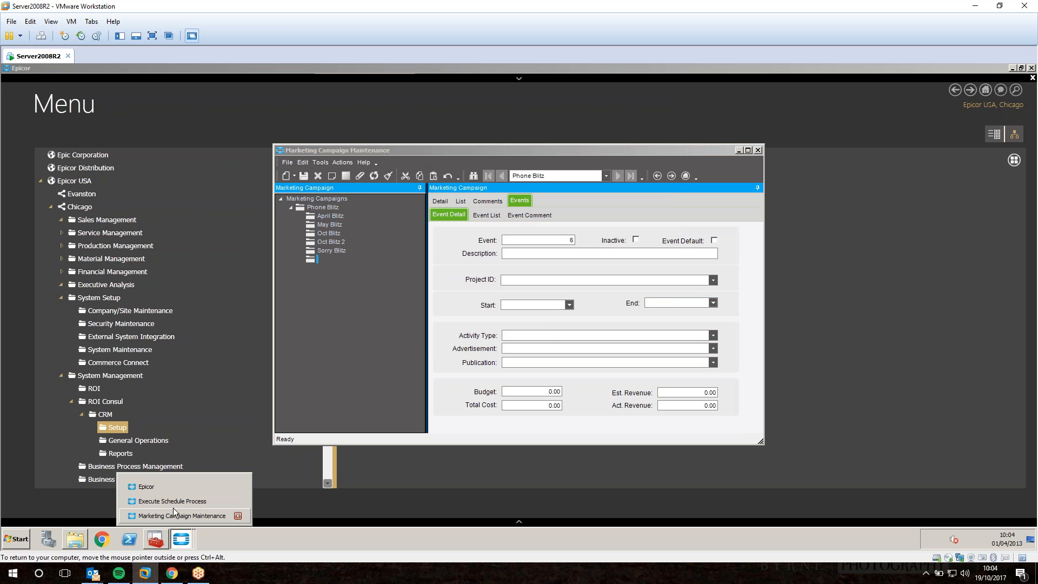
{"action": "left_click", "coordinate": [520, 254]}
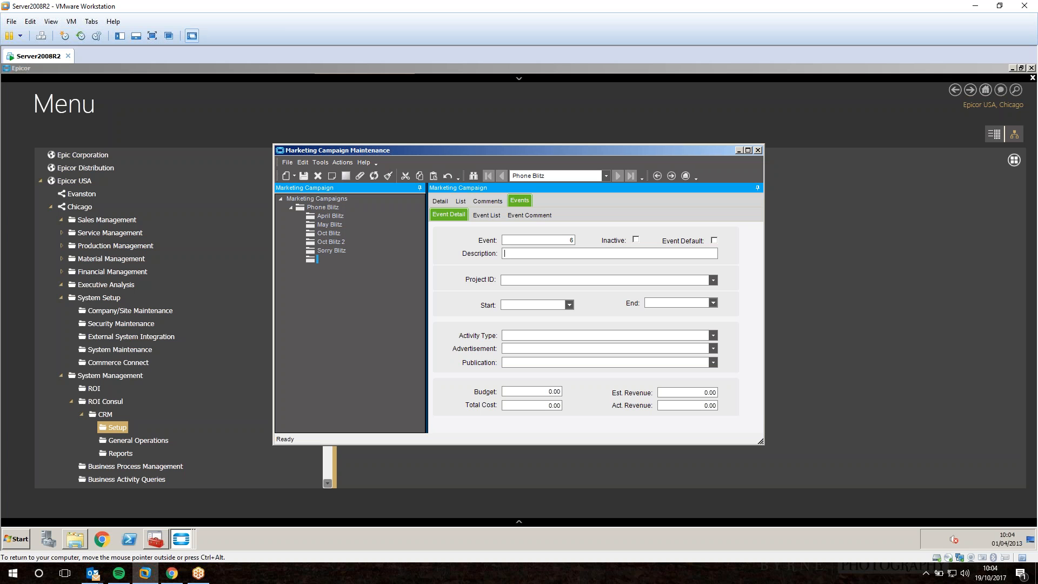
Describe the event as Hi Valued Customer, with activity type Email Blitz and advertisement Can You See.
{"action": "type", "text": "Valued Customer - Dul"}
{"action": "key", "text": "BackSpace"}
{"action": "type", "text": "id Yio"}
{"action": "key", "text": "BackSpace"}
{"action": "key", "text": "BackSpace"}
{"action": "key", "text": "BackSpace"}
{"action": "key", "text": "BackSpace"}
{"action": "key", "text": "BackSpace"}
{"action": "key", "text": "BackSpace"}
{"action": "key", "text": "BackSpace"}
{"action": "key", "text": "BackSpace"}
{"action": "type", "text": "see?"}
{"action": "key", "text": "BackSpace"}
{"action": "key", "text": "BackSpace"}
{"action": "key", "text": "BackSpace"}
{"action": "left_click", "coordinate": [713, 335]}
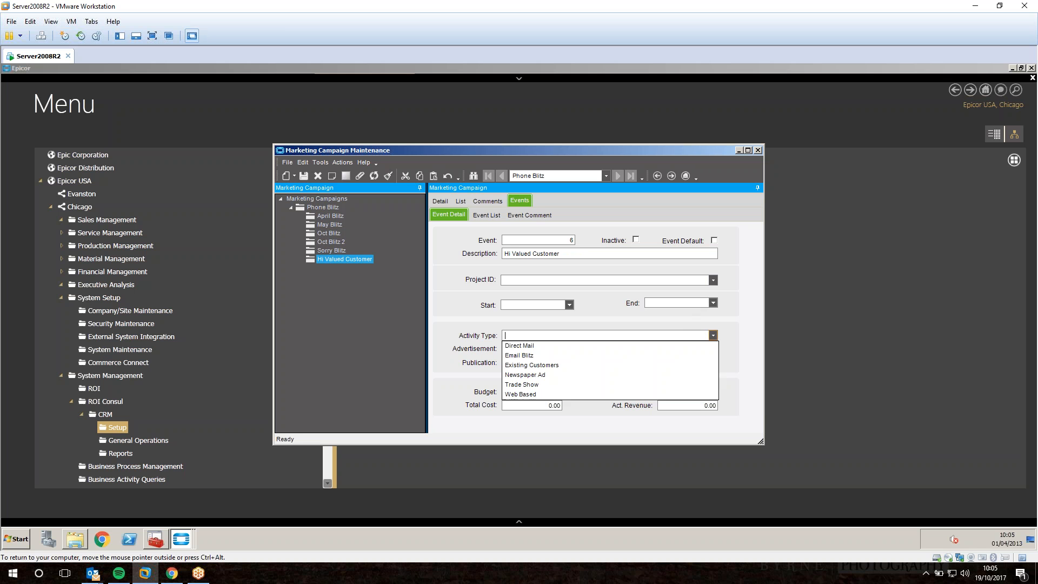
{"action": "left_click", "coordinate": [532, 354]}
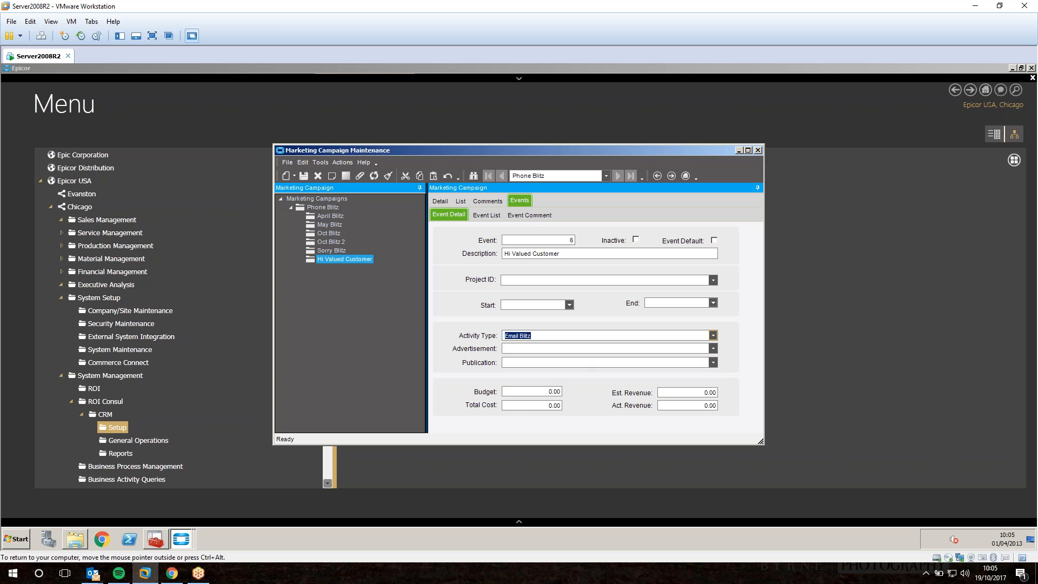
{"action": "left_click", "coordinate": [714, 347]}
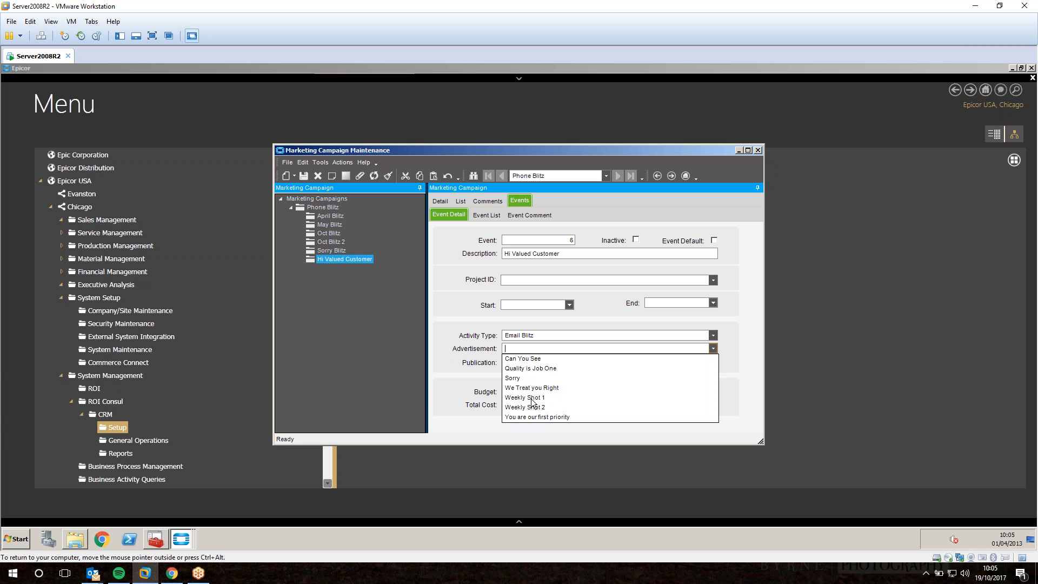
{"action": "left_click", "coordinate": [521, 358]}
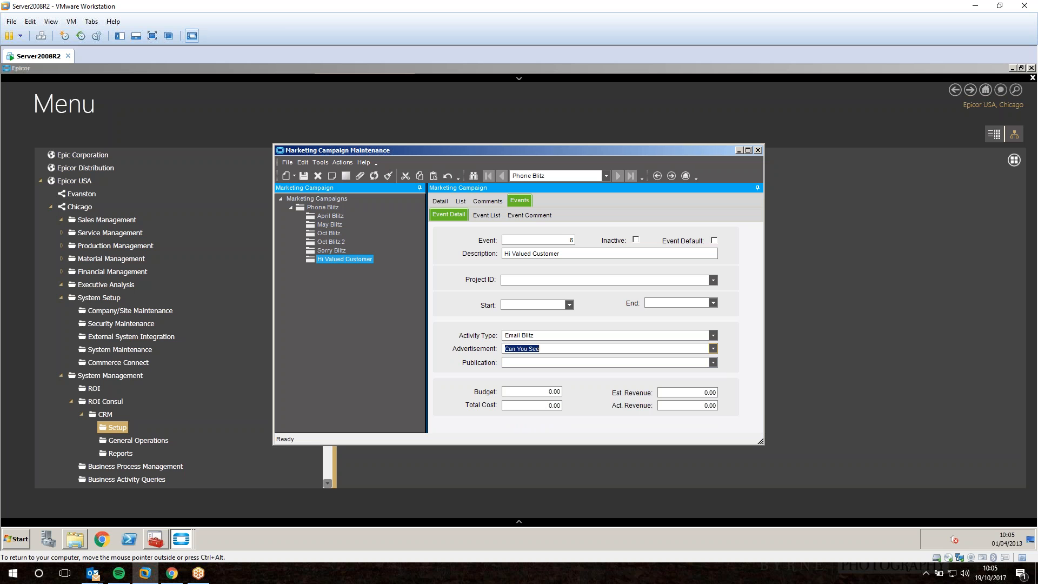
{"action": "left_click", "coordinate": [635, 362]}
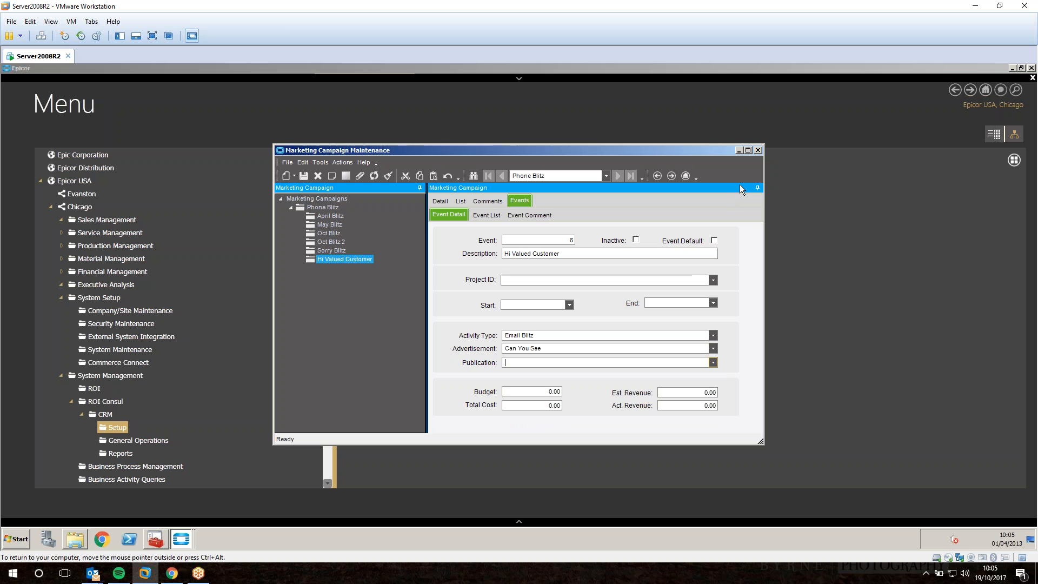
{"action": "left_click", "coordinate": [739, 151]}
Add coupon COUPON2 with description '10% Dicsount on Product' and save it.
{"action": "left_click", "coordinate": [508, 177]}
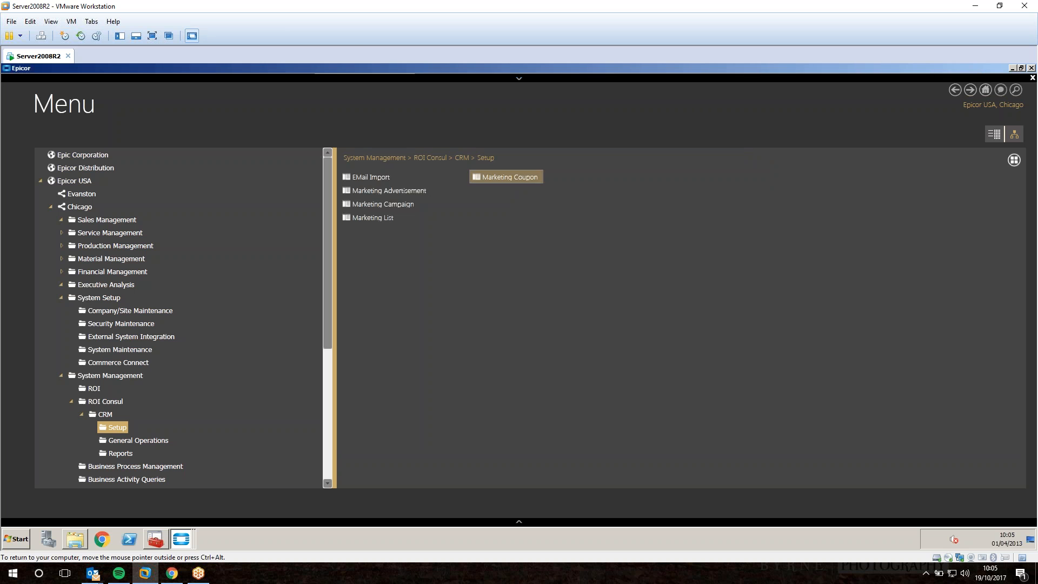
{"action": "type", "text": "/coup"}
{"action": "key", "text": "BackSpace"}
{"action": "key", "text": "BackSpace"}
{"action": "key", "text": "BackSpace"}
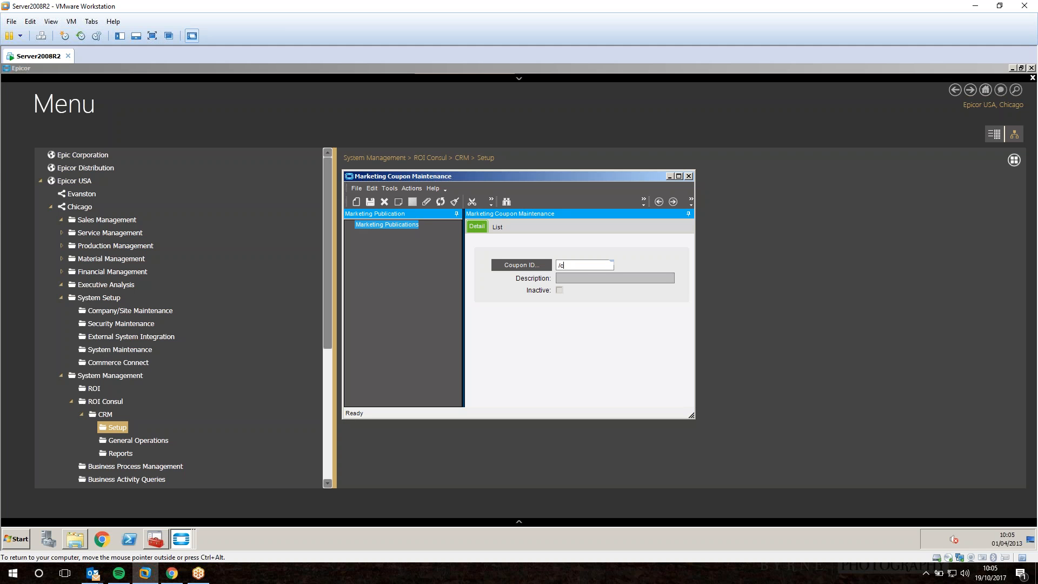
{"action": "type", "text": "COUPON"}
{"action": "key", "text": "Tab"}
{"action": "key", "text": "Tab"}
{"action": "key", "text": "Tab"}
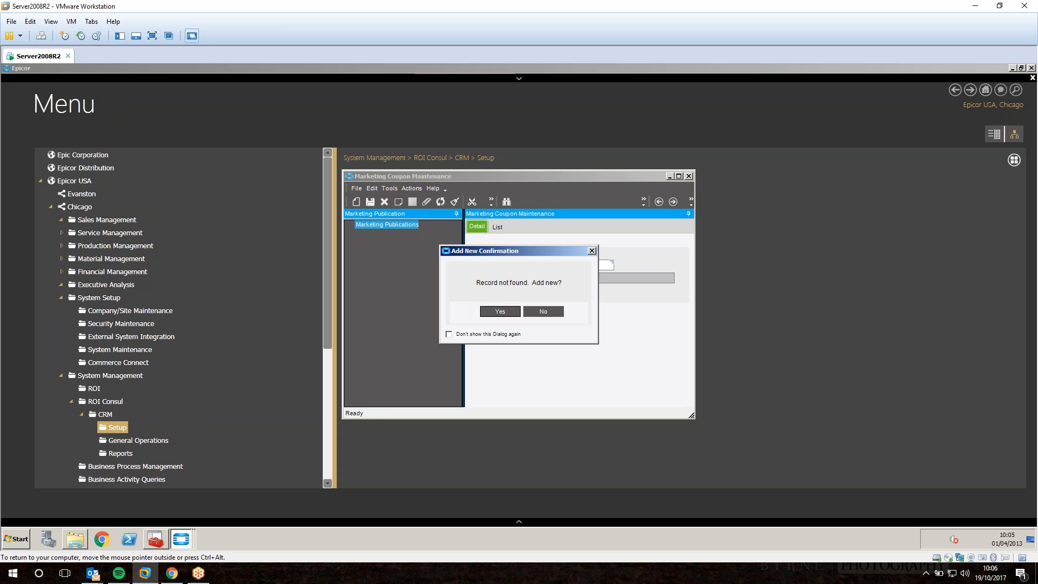
{"action": "left_click", "coordinate": [500, 312]}
{"action": "type", "text": "10% Dicsount "}
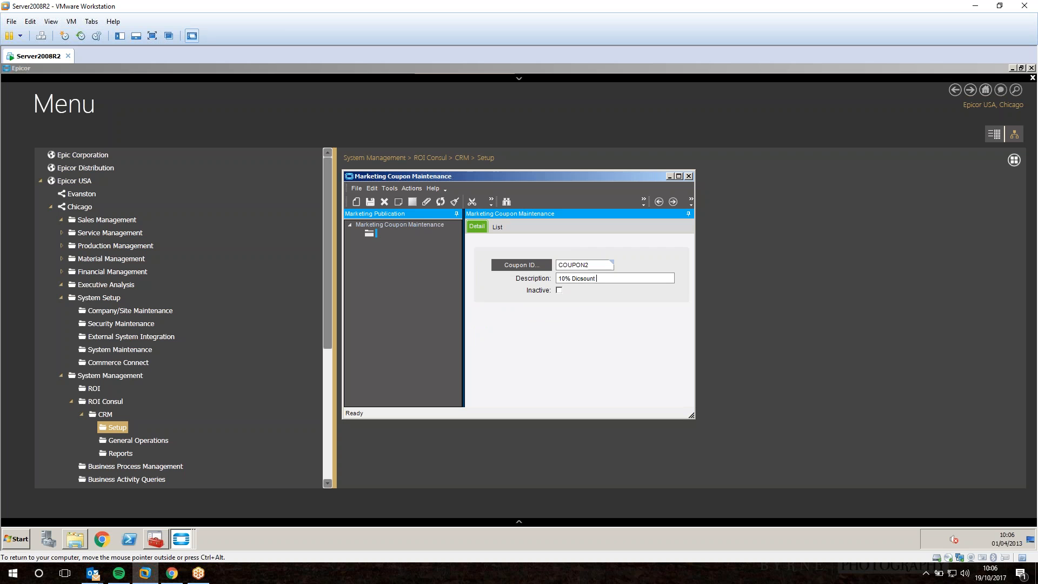
{"action": "type", "text": "on OProduct"}
{"action": "left_click", "coordinate": [369, 201]}
Close coupon maintenance and reload the Can You See advertisement's email content.
{"action": "left_click", "coordinate": [689, 176]}
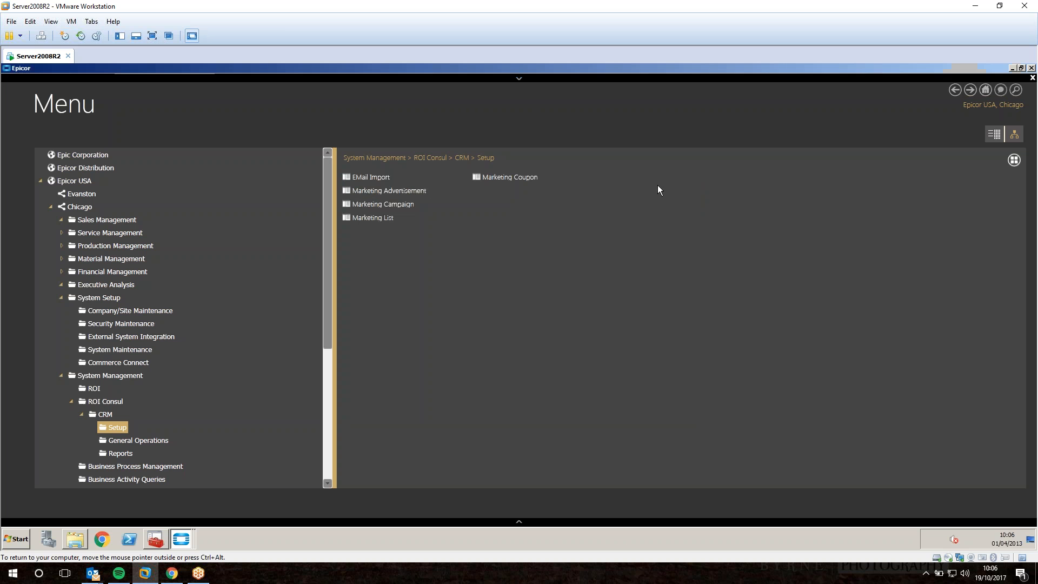
{"action": "left_click", "coordinate": [400, 190]}
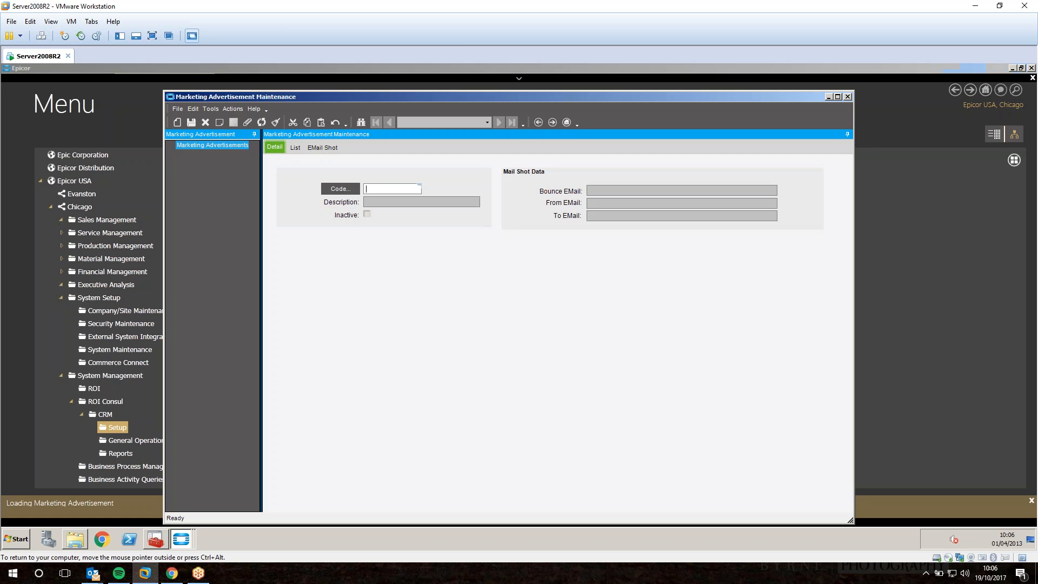
{"action": "left_click", "coordinate": [629, 140]}
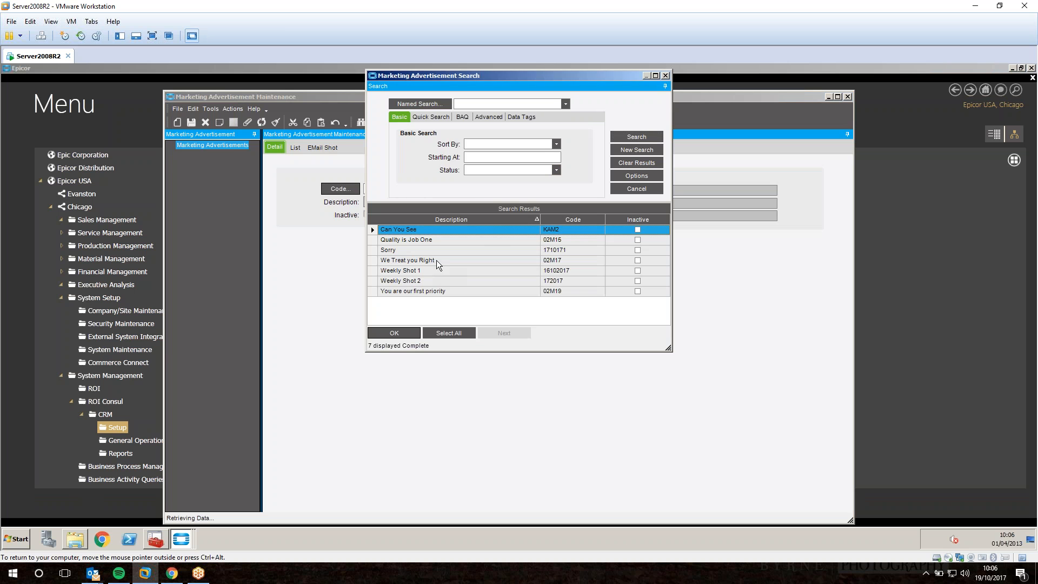
{"action": "double_click", "coordinate": [411, 230]}
{"action": "left_click", "coordinate": [333, 147]}
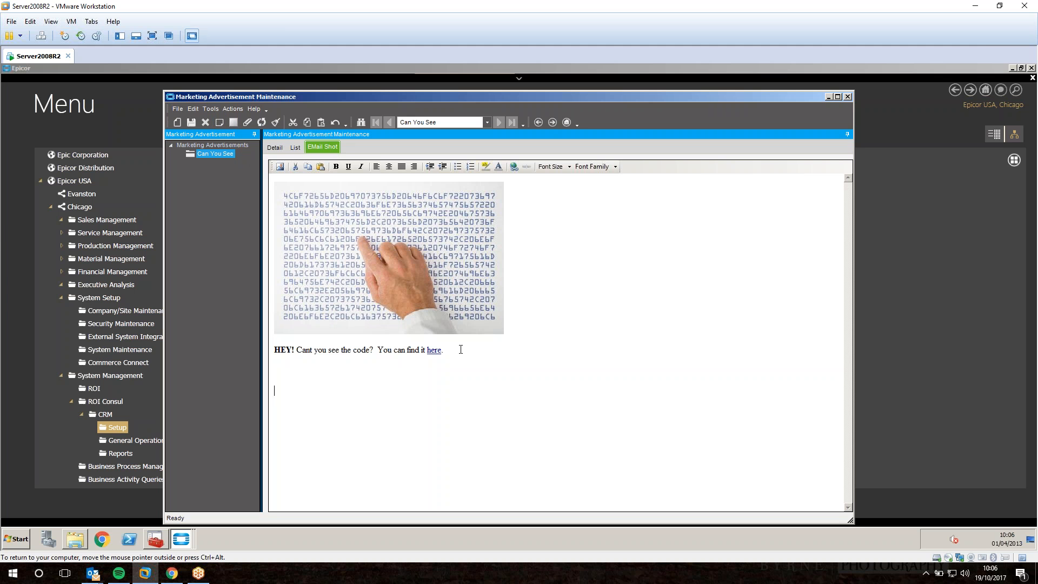
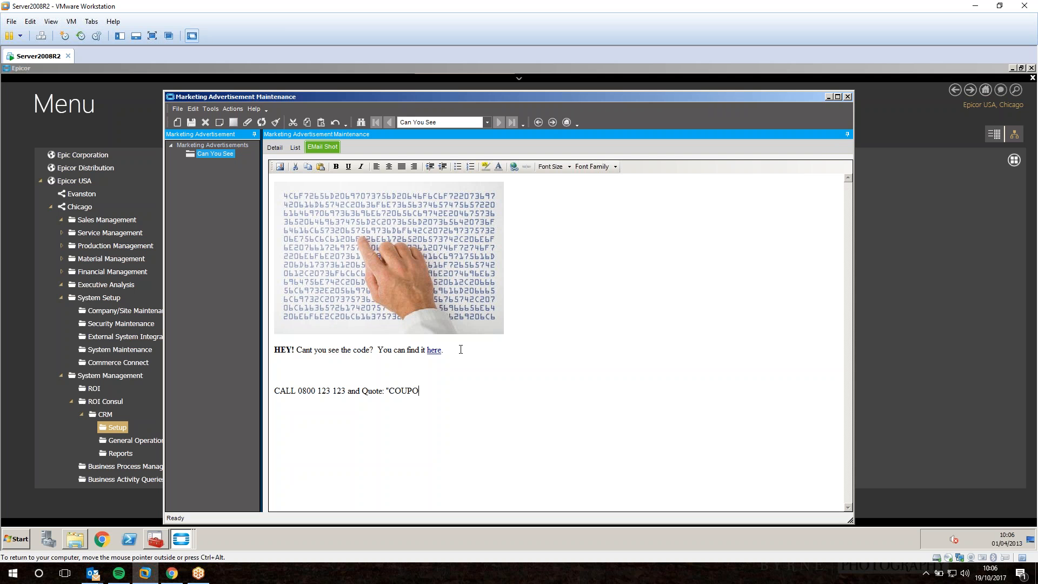
Add a call line quoting 'COUPON2' for a 25% Discount, then 'Or Click HERE.'.
{"action": "type", "text": "N2\" foir a 24"}
{"action": "key", "text": "BackSpace"}
{"action": "type", "text": "5% Discount."}
{"action": "key", "text": "Return"}
{"action": "type", "text": "Or Clk"}
{"action": "key", "text": "BackSpace"}
{"action": "type", "text": "ick HERE."}
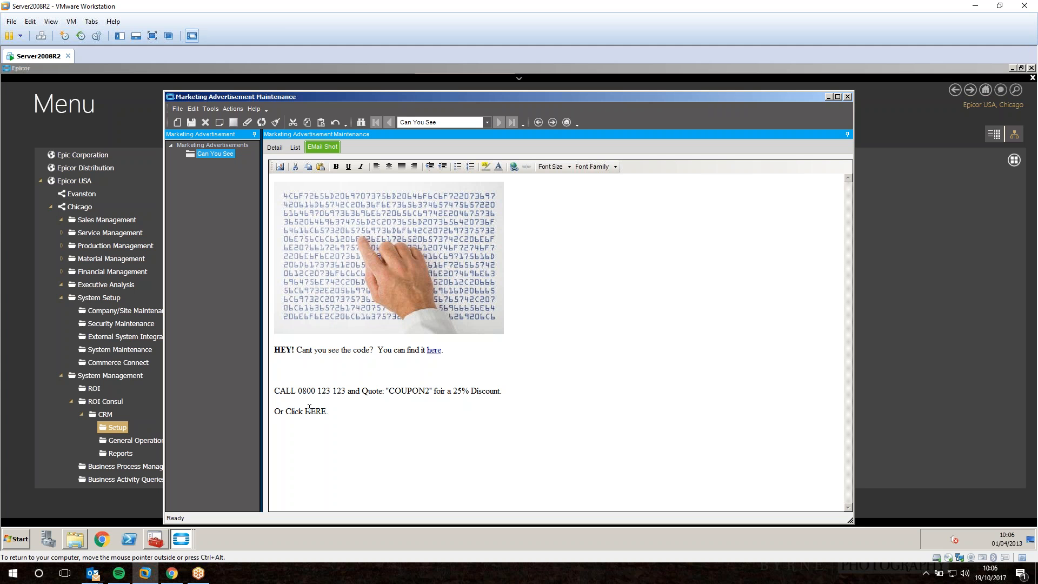
Leave HERE unlinked, save the updated advertisement, and close the window.
{"action": "left_click_drag", "start_coordinate": [306, 411], "coordinate": [325, 412]}
{"action": "left_click", "coordinate": [513, 167]}
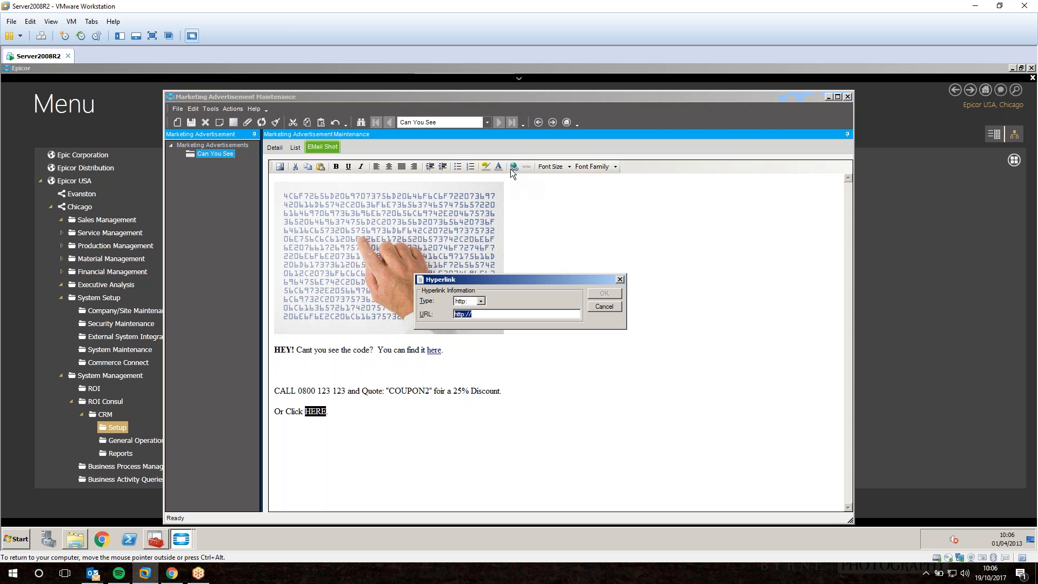
{"action": "left_click", "coordinate": [501, 314]}
{"action": "left_click", "coordinate": [604, 306]}
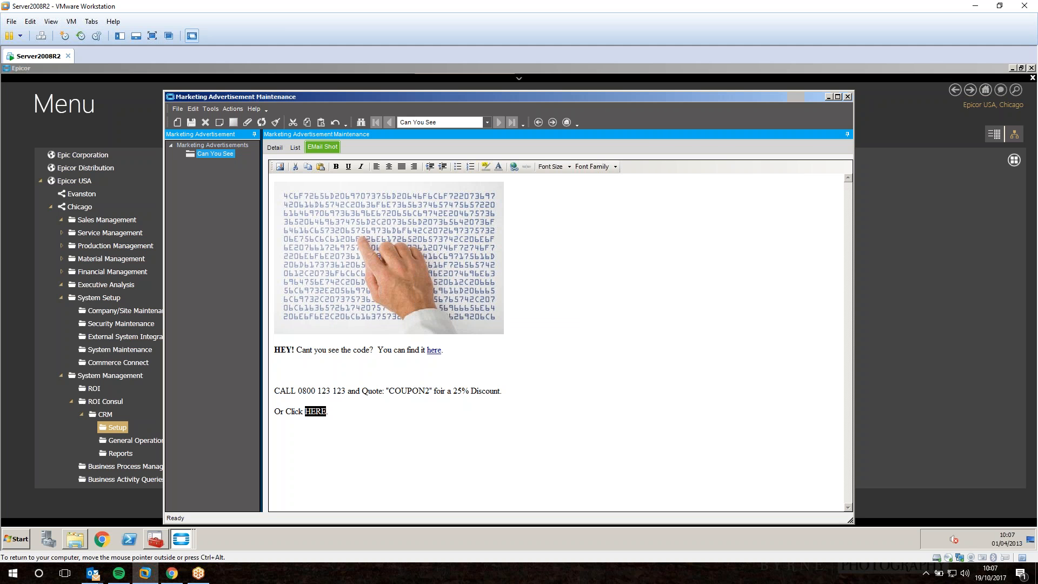
{"action": "left_click", "coordinate": [612, 368]}
{"action": "left_click", "coordinate": [192, 123]}
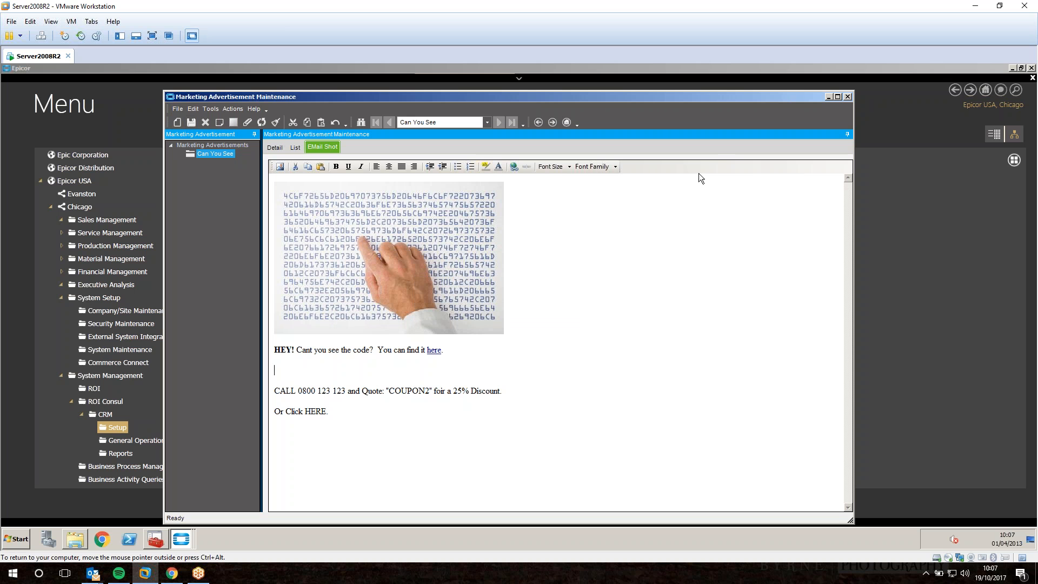
{"action": "left_click", "coordinate": [849, 98]}
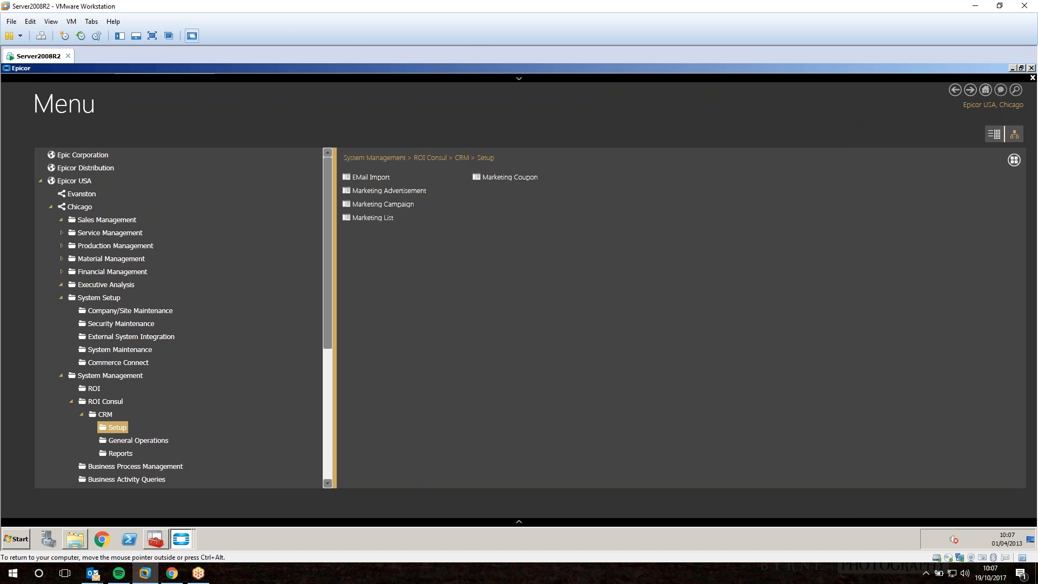
Set the Hi Valued Customer event's publication to '10% Dicsount on Product' and save.
{"action": "mouse_move", "coordinate": [181, 539]}
{"action": "left_click", "coordinate": [183, 514]}
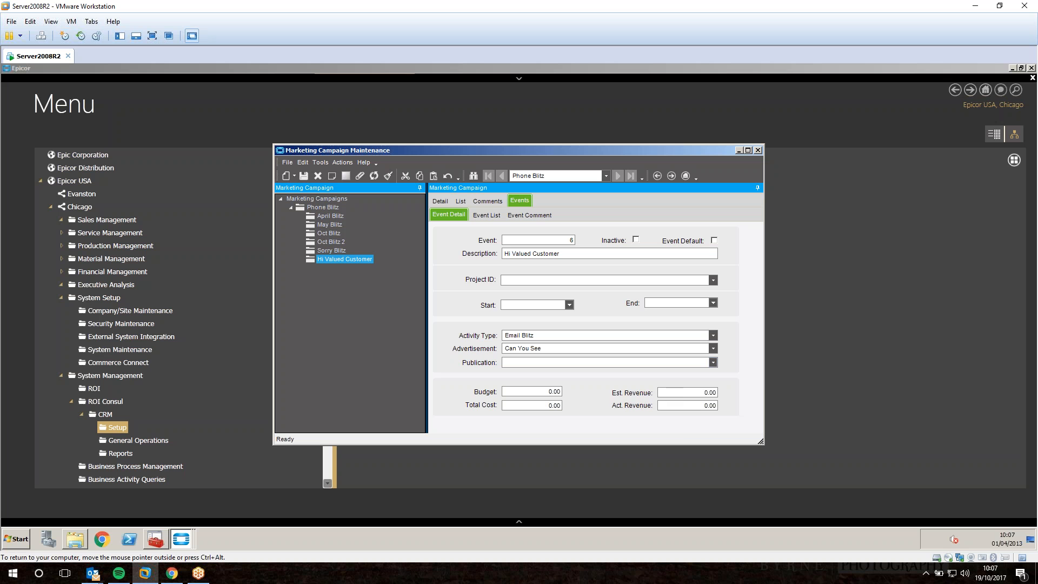
{"action": "right_click", "coordinate": [566, 363]}
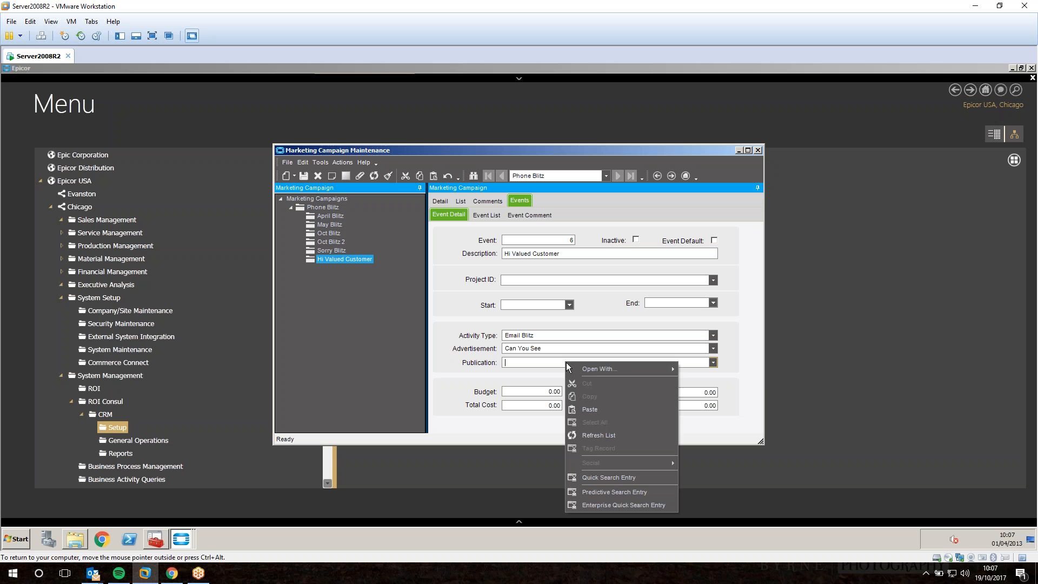
{"action": "left_click", "coordinate": [598, 434]}
{"action": "left_click", "coordinate": [713, 361]}
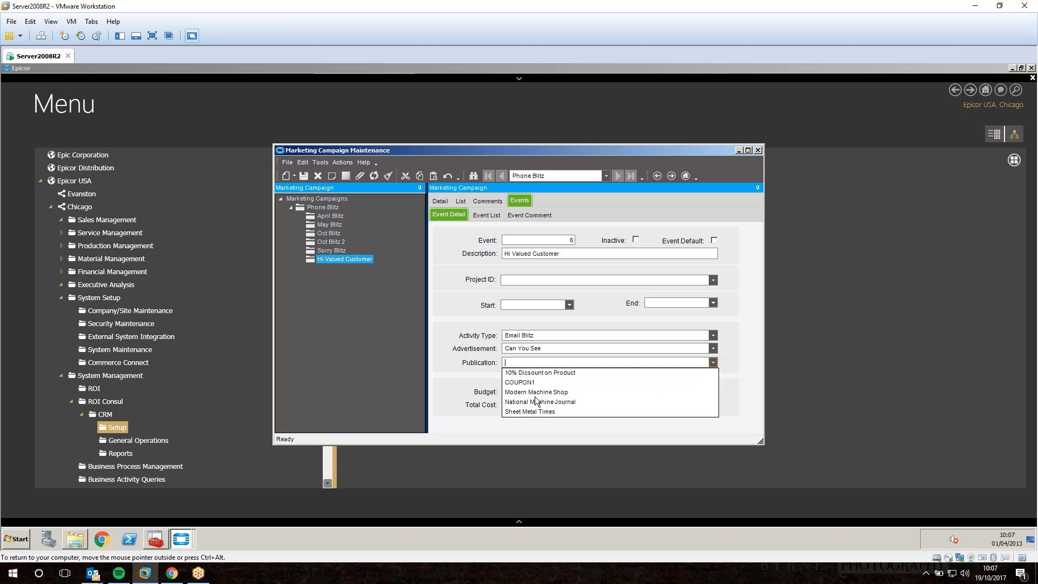
{"action": "left_click", "coordinate": [543, 374]}
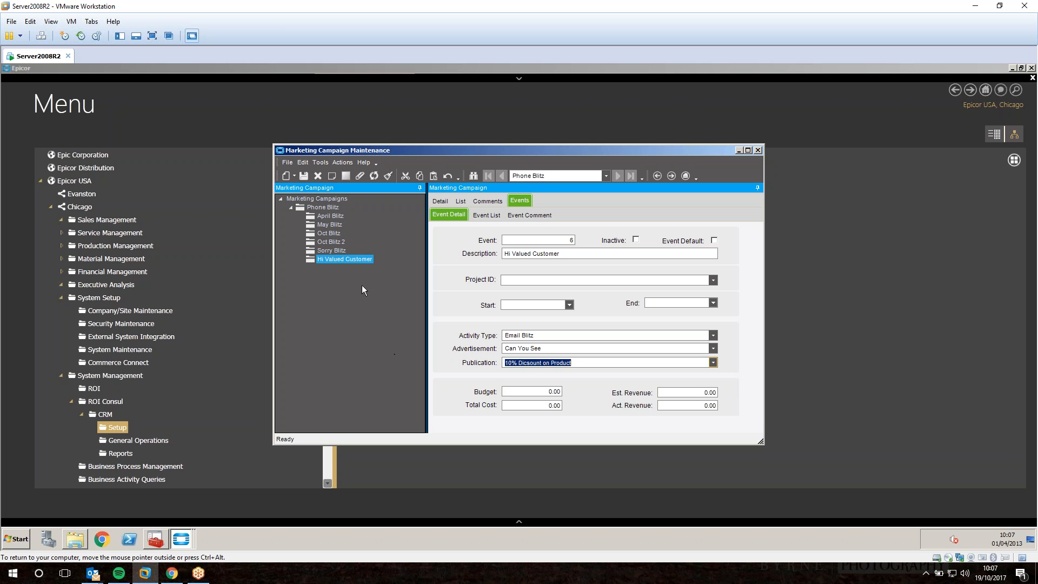
{"action": "left_click", "coordinate": [304, 175]}
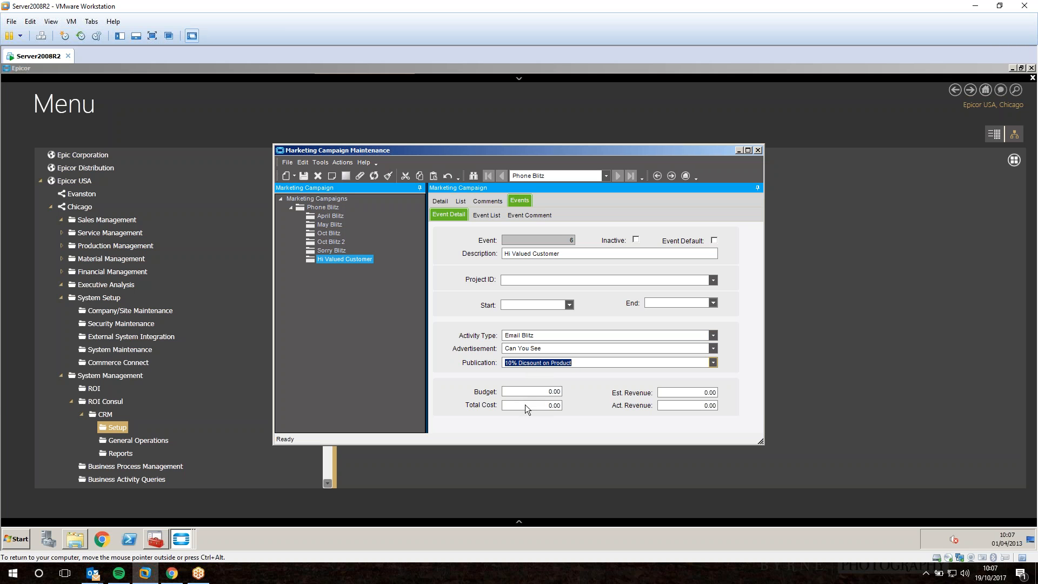
Check the Budget and revenue fields, then view the Phone Blitz campaign details.
{"action": "left_click", "coordinate": [524, 391]}
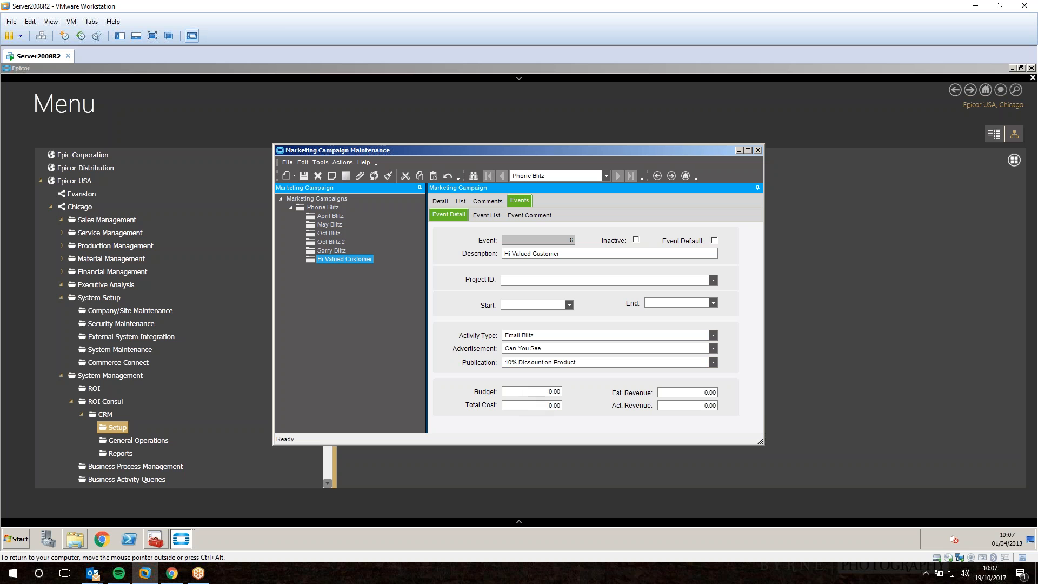
{"action": "left_click", "coordinate": [684, 398]}
{"action": "left_click", "coordinate": [676, 405]}
{"action": "left_click", "coordinate": [440, 201]}
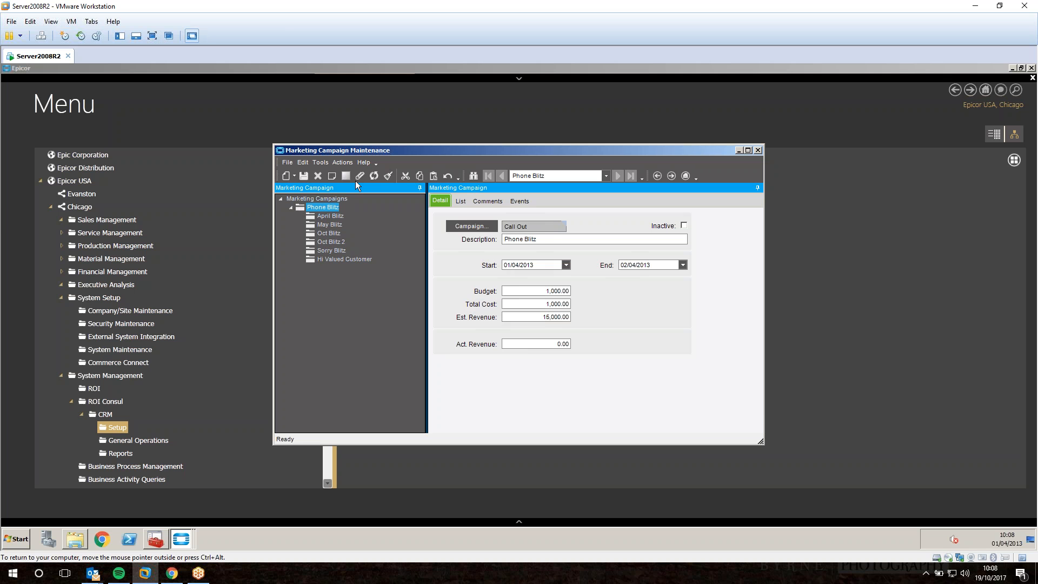
Close the campaign window and open Marketing List Maintenance from CRM Setup.
{"action": "left_click", "coordinate": [757, 151]}
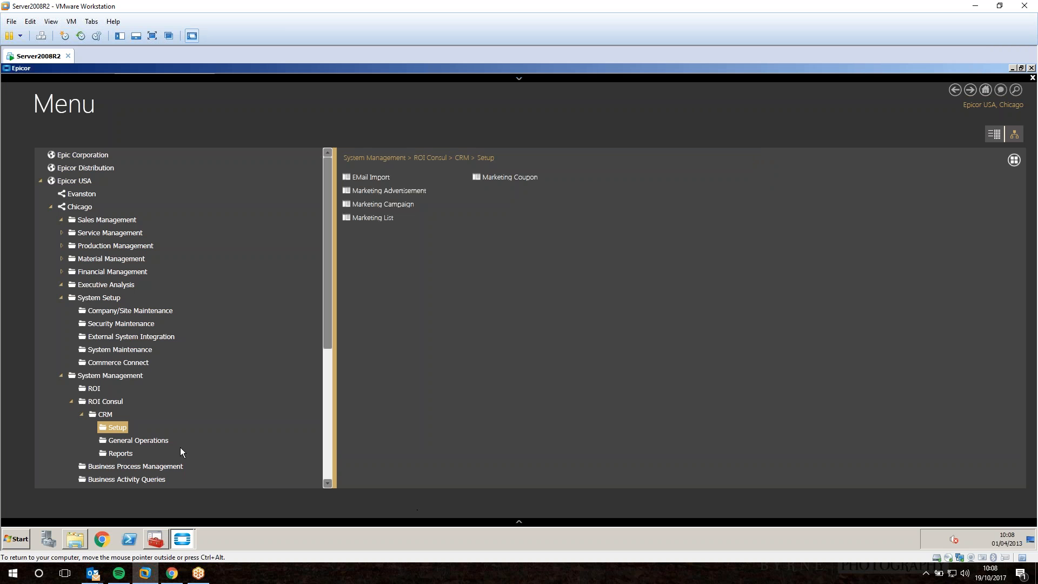
{"action": "left_click", "coordinate": [139, 441]}
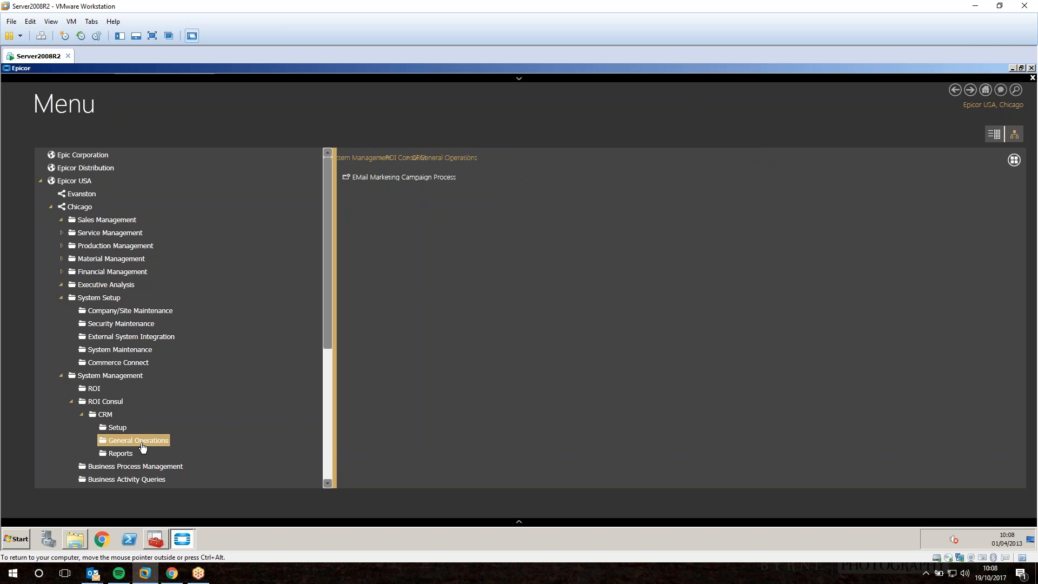
{"action": "left_click", "coordinate": [393, 181]}
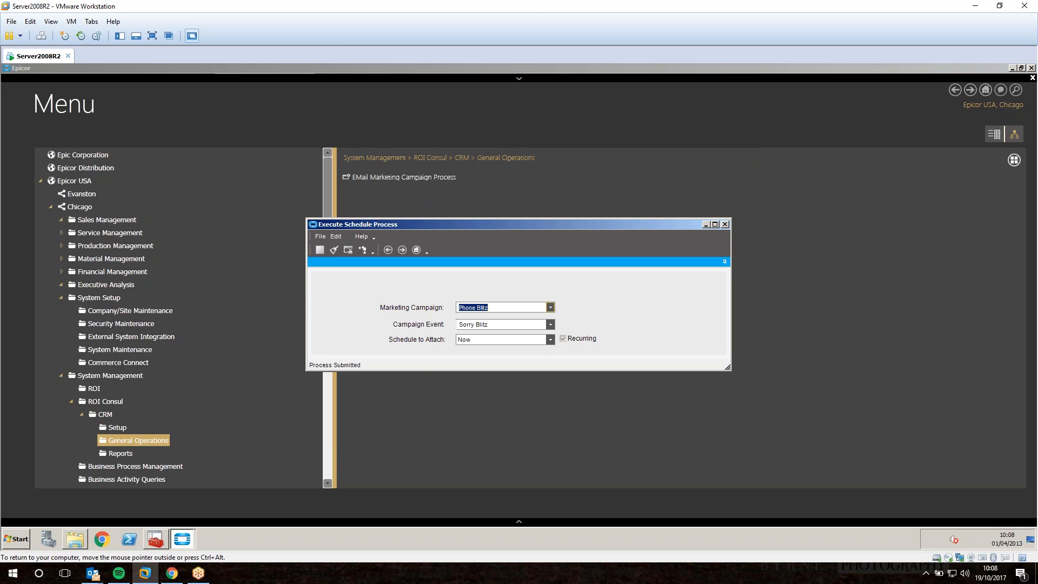
{"action": "left_click", "coordinate": [266, 379]}
{"action": "left_click", "coordinate": [117, 427]}
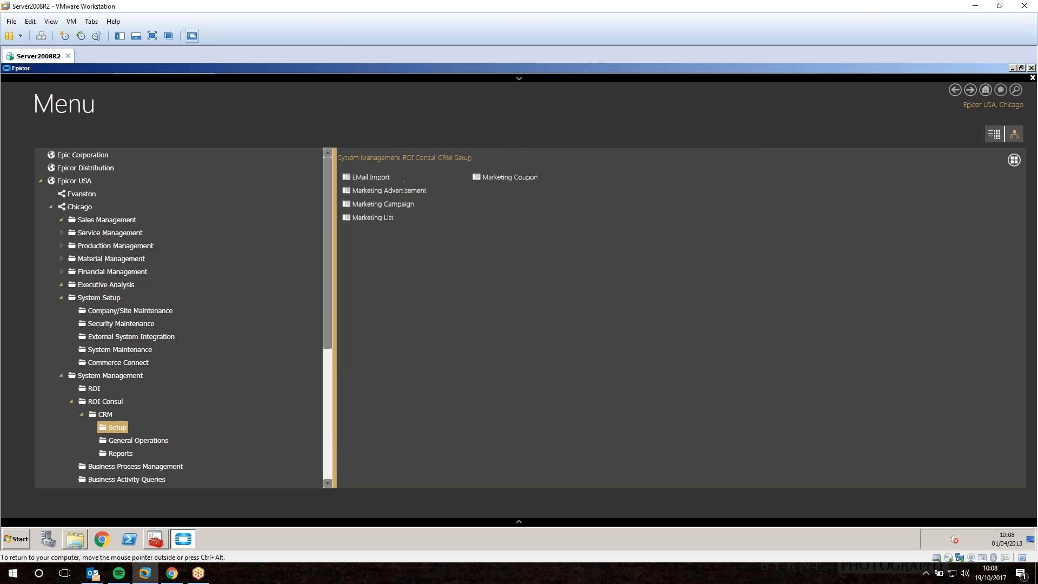
{"action": "left_click", "coordinate": [373, 215]}
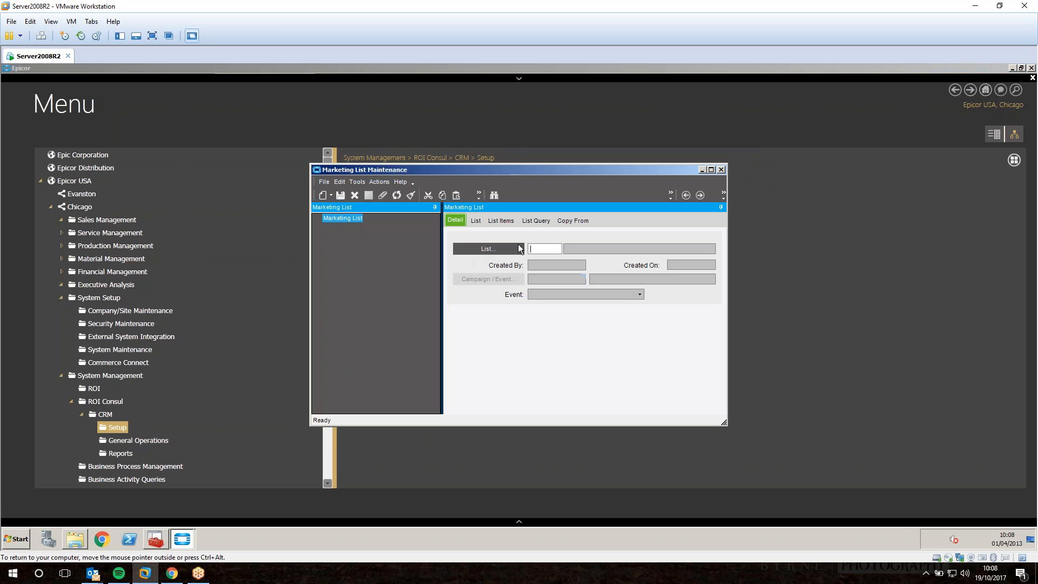
Add a new marketing list with ID XMAS and link it to the Hi Valued Customer event.
{"action": "type", "text": "XMAS"}
{"action": "key", "text": "Tab"}
{"action": "key", "text": "Return"}
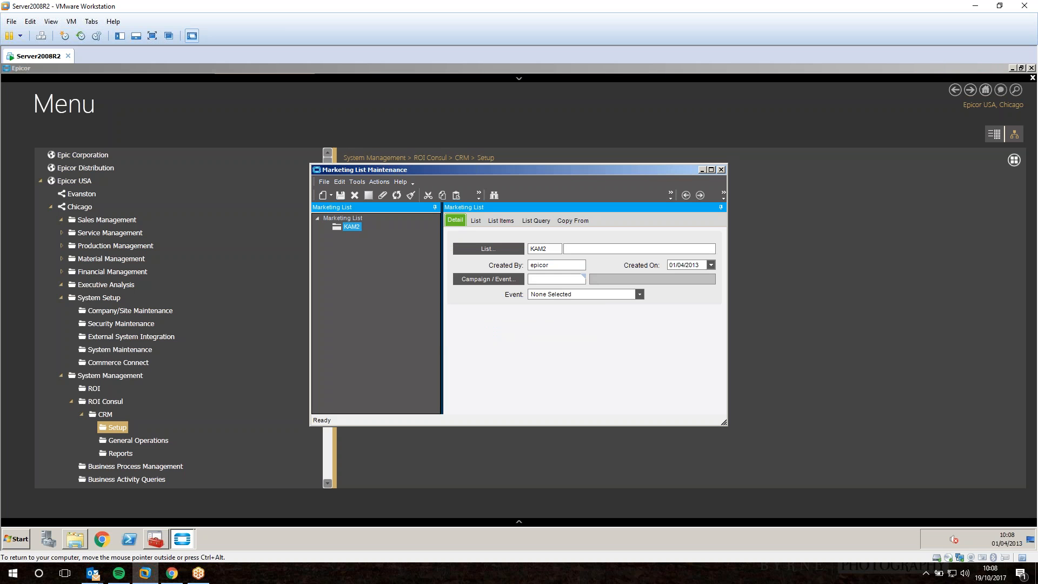
{"action": "left_click", "coordinate": [511, 279]}
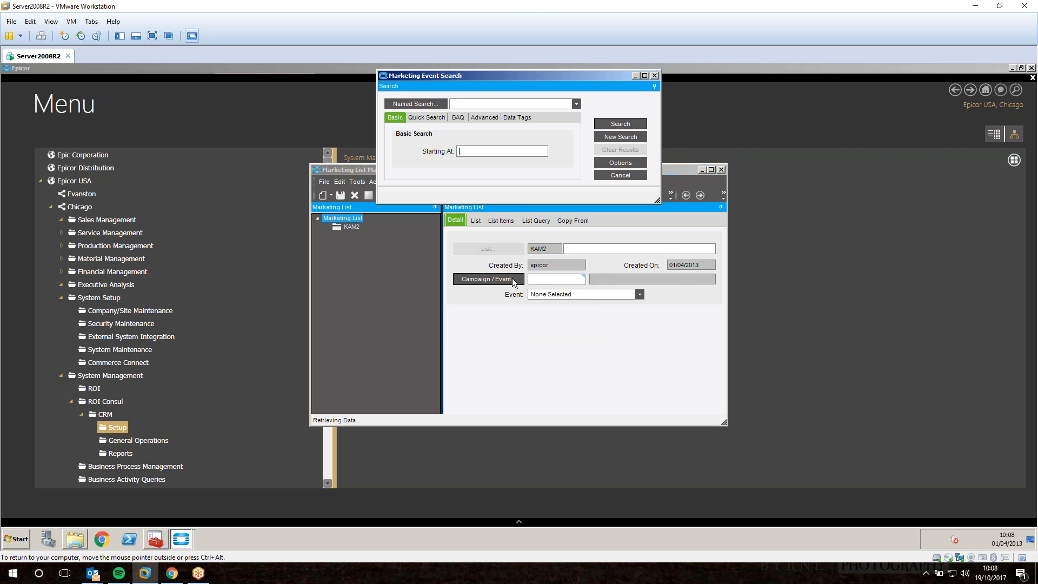
{"action": "left_click", "coordinate": [621, 123]}
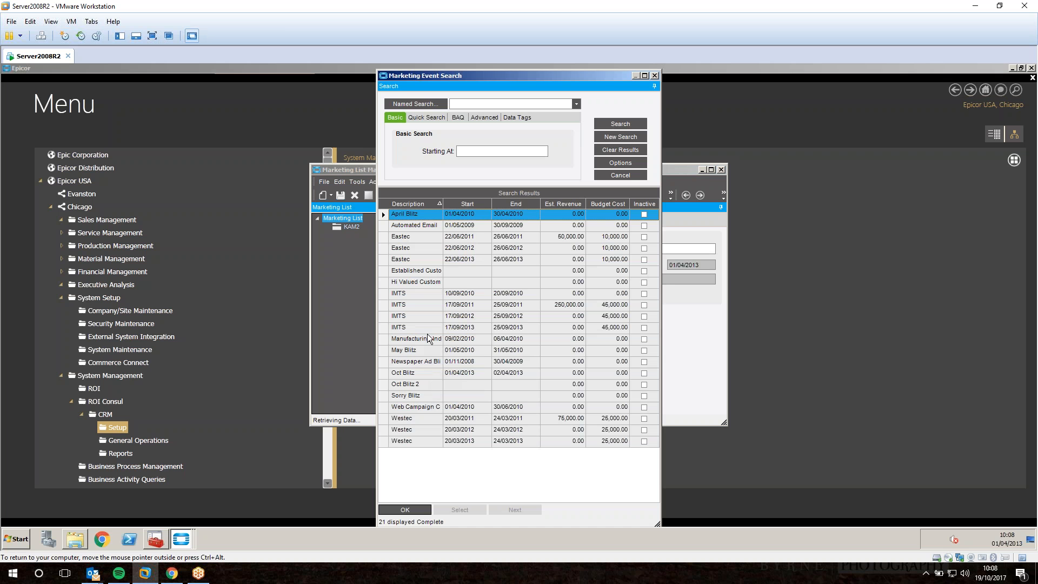
{"action": "left_click", "coordinate": [422, 282]}
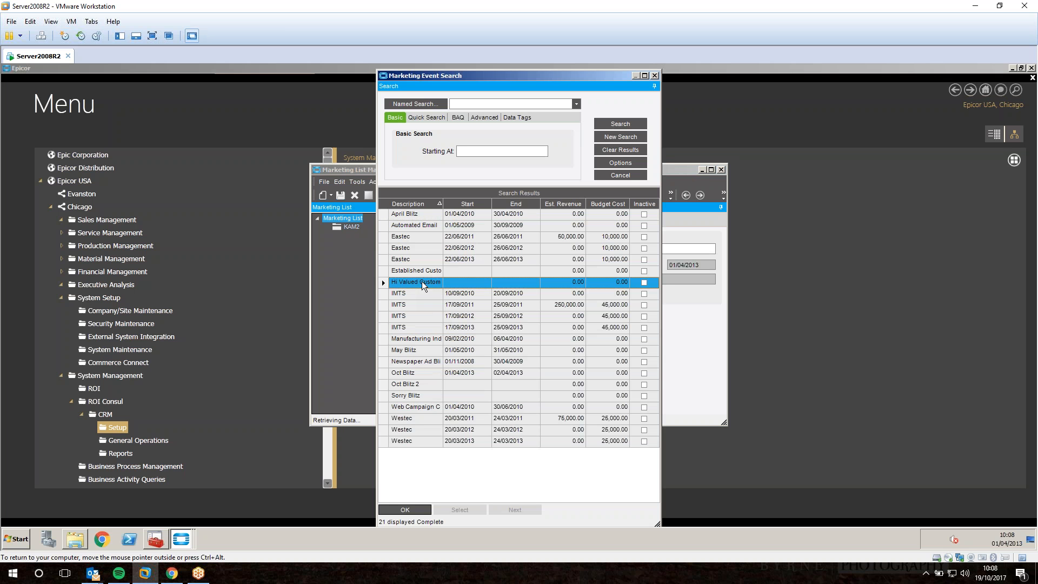
{"action": "double_click", "coordinate": [421, 282]}
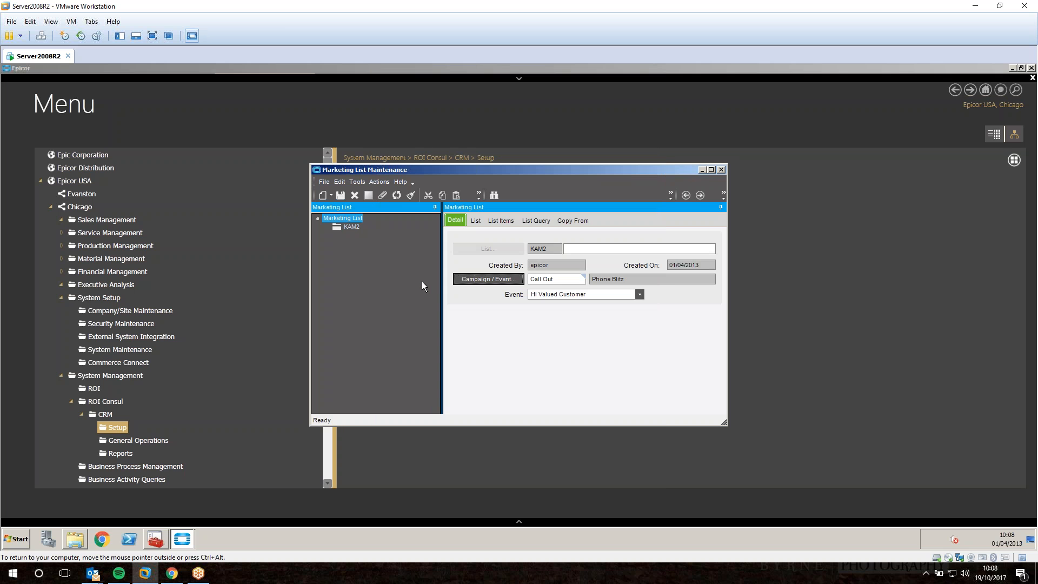
Set the list's query to MSCamp12102017, found by searching 'ms'.
{"action": "left_click", "coordinate": [548, 220]}
{"action": "left_click", "coordinate": [502, 252]}
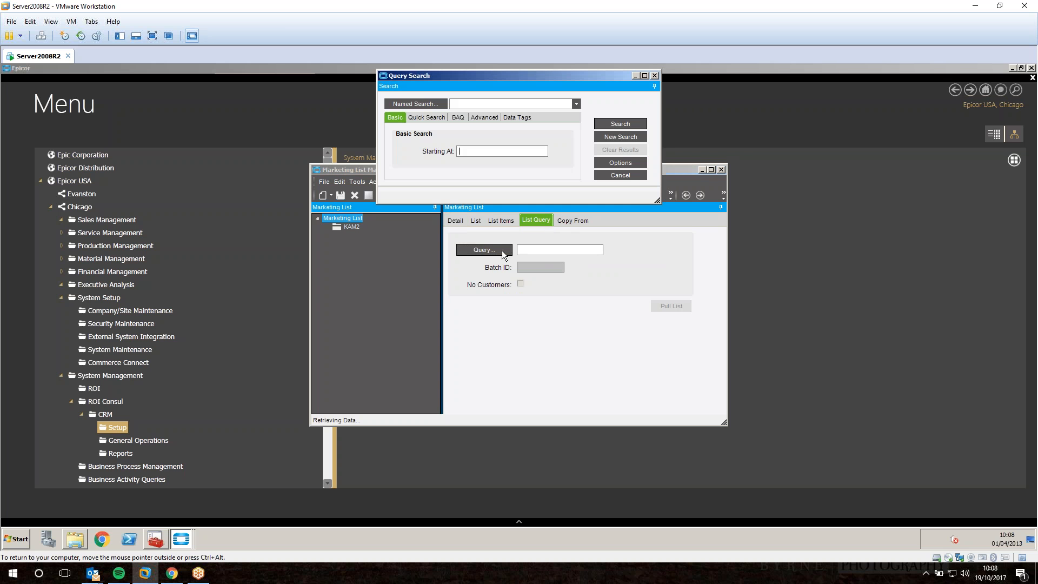
{"action": "type", "text": "ms"}
{"action": "key", "text": "Return"}
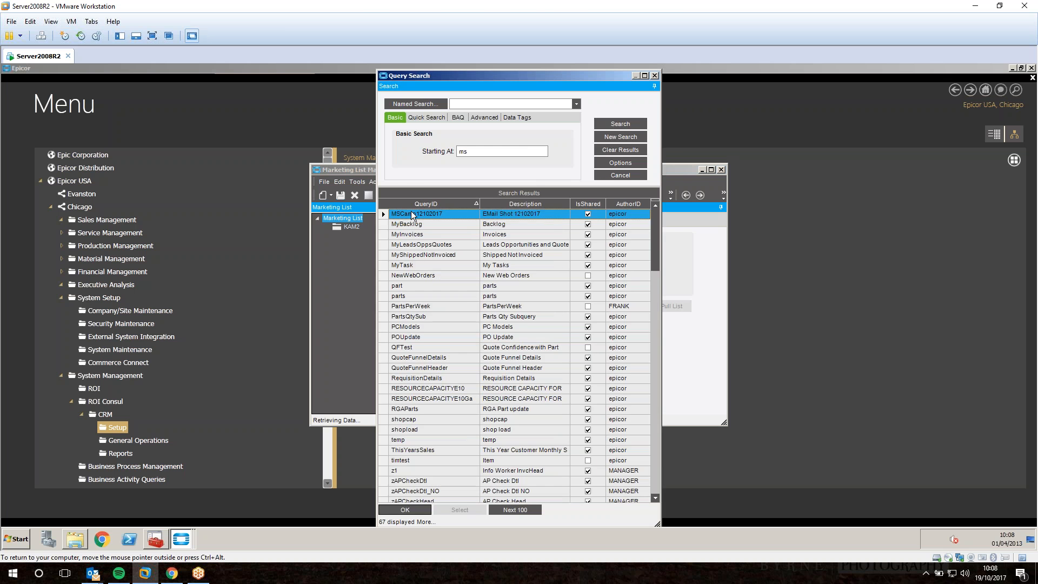
{"action": "double_click", "coordinate": [411, 213]}
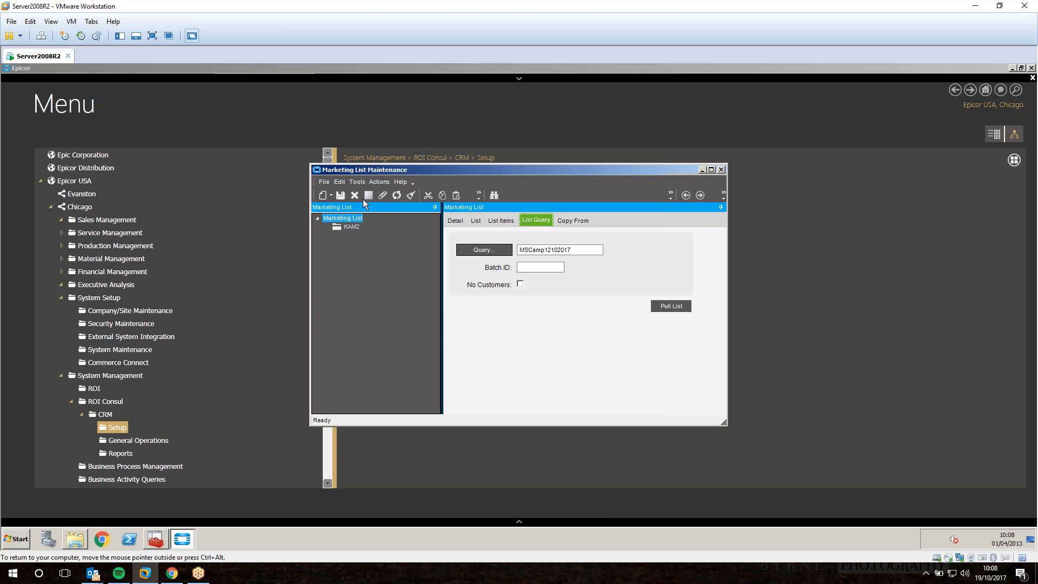
Clear the form and open the existing marketing list Kam1.
{"action": "left_click", "coordinate": [416, 195]}
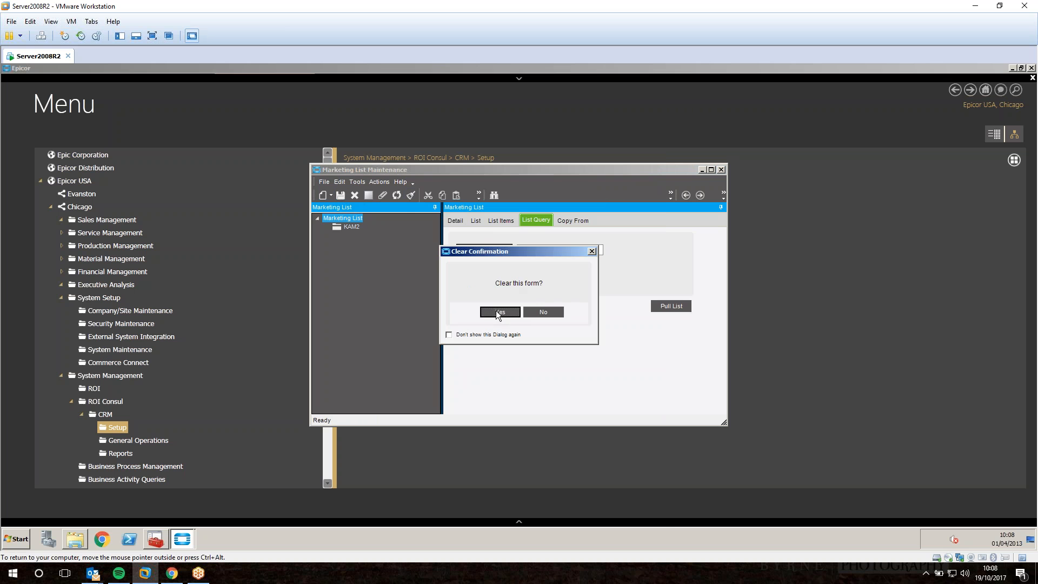
{"action": "left_click", "coordinate": [495, 310]}
{"action": "left_click", "coordinate": [459, 223]}
{"action": "left_click", "coordinate": [513, 248]}
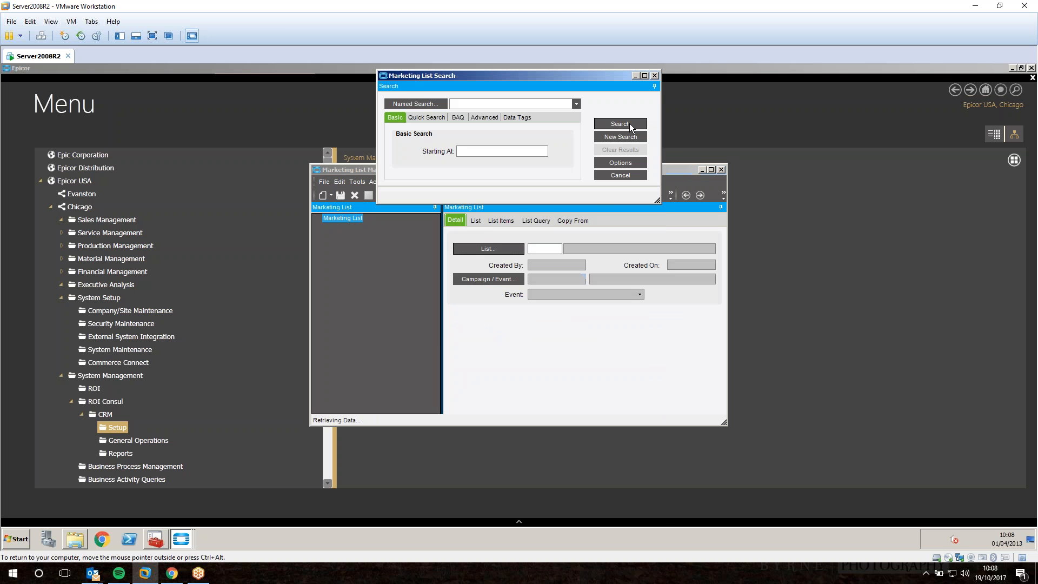
{"action": "left_click", "coordinate": [629, 122]}
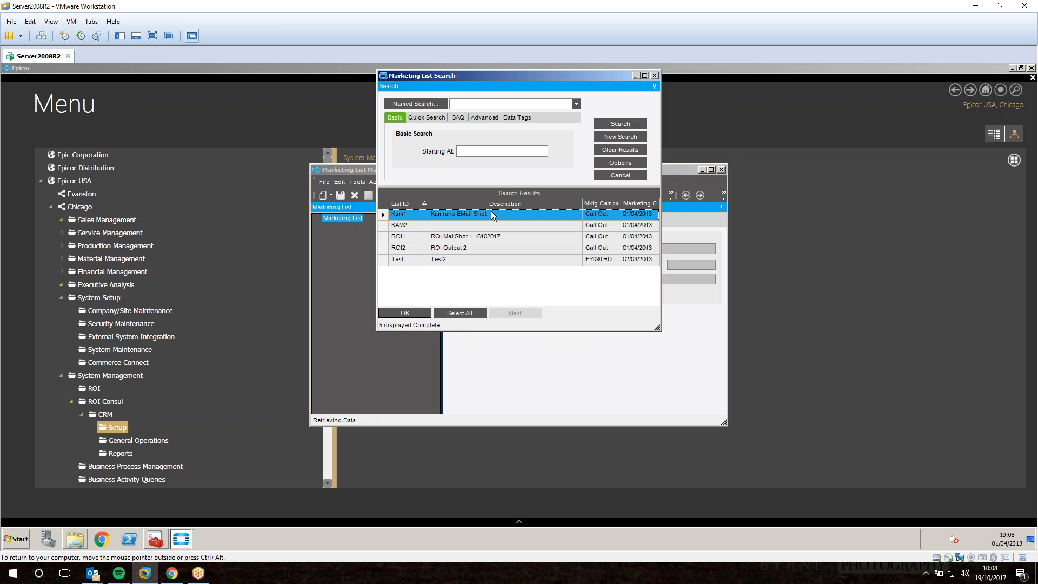
{"action": "left_click", "coordinate": [463, 206]}
{"action": "double_click", "coordinate": [468, 249]}
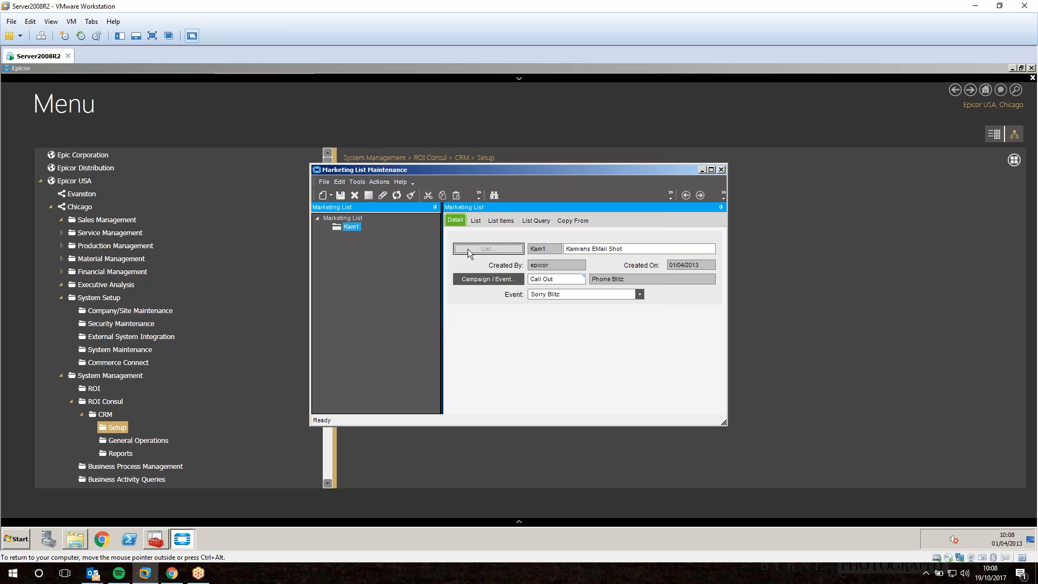
Check Kam1's MSCamp12102017 query, then close Marketing List Maintenance.
{"action": "left_click", "coordinate": [530, 225]}
{"action": "double_click", "coordinate": [533, 250]}
{"action": "left_click", "coordinate": [722, 170]}
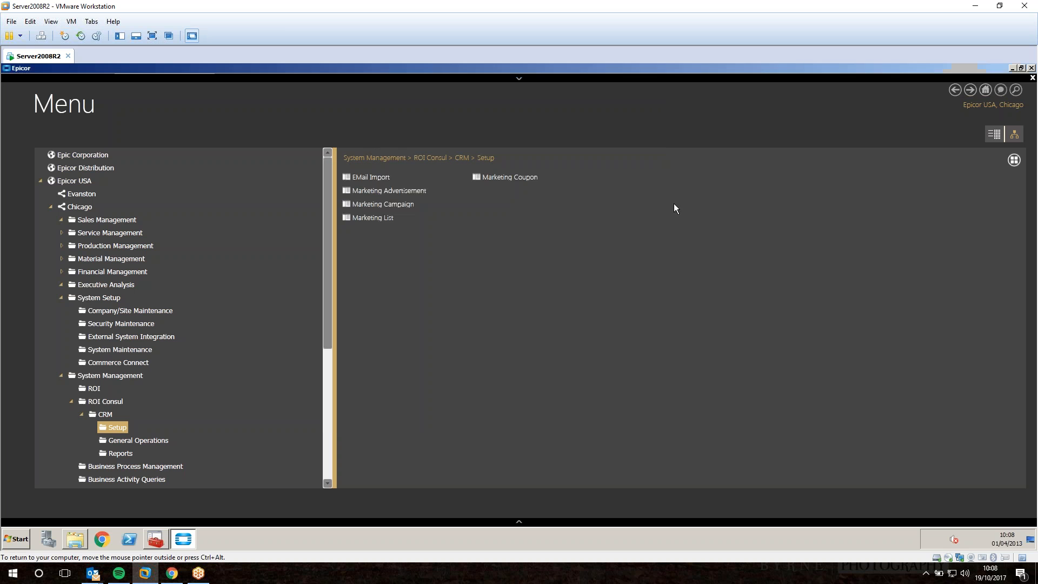
In EMail Marketing Campaign Process, choose Phone Blitz and the Hi Valued Customer event, then submit it to run now.
{"action": "left_click", "coordinate": [160, 440]}
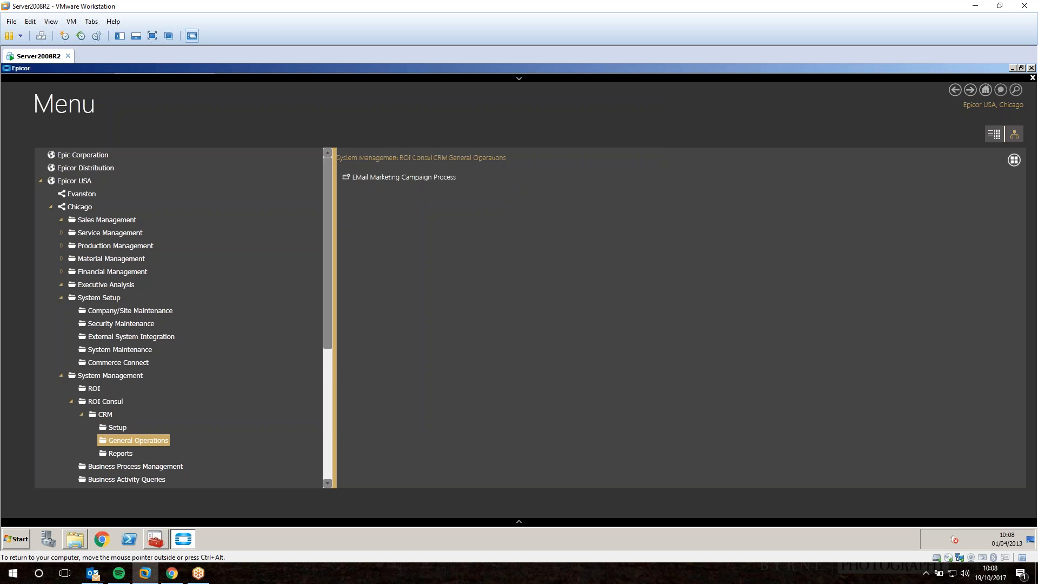
{"action": "left_click", "coordinate": [417, 179]}
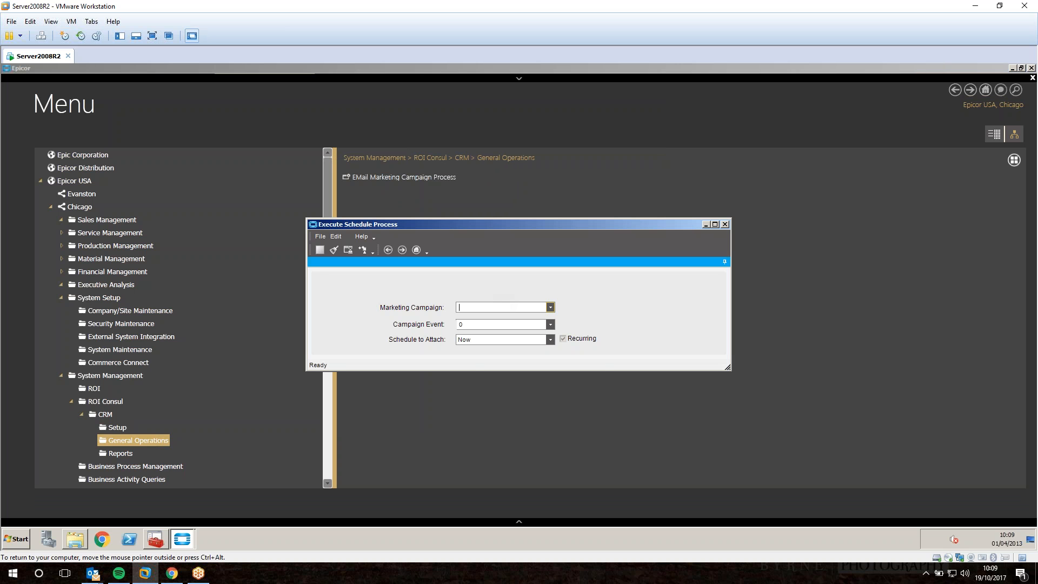
{"action": "left_click", "coordinate": [486, 306]}
{"action": "left_click", "coordinate": [499, 329]}
{"action": "left_click", "coordinate": [549, 323]}
{"action": "left_click", "coordinate": [483, 388]}
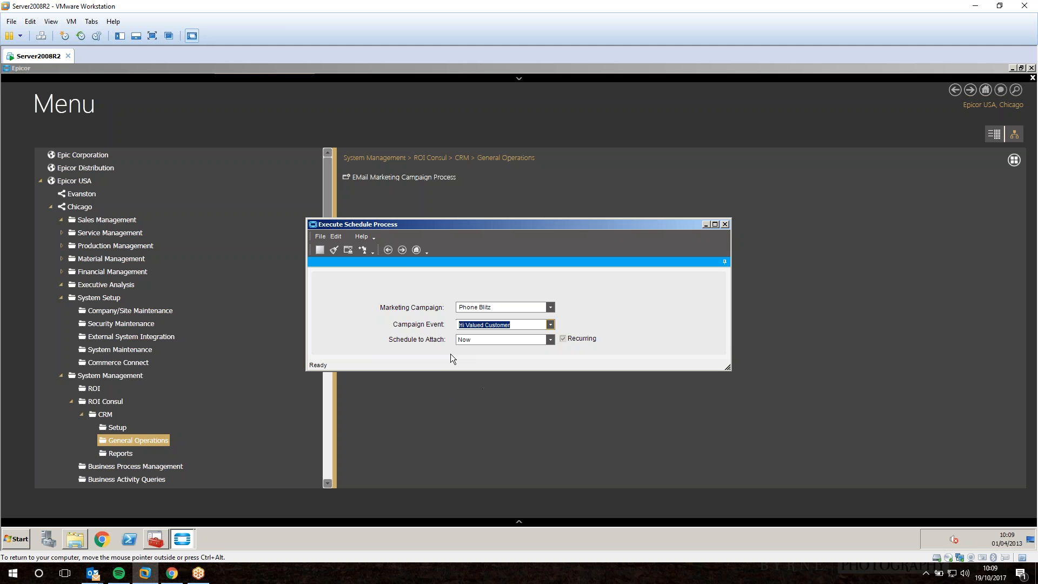
{"action": "left_click", "coordinate": [362, 249]}
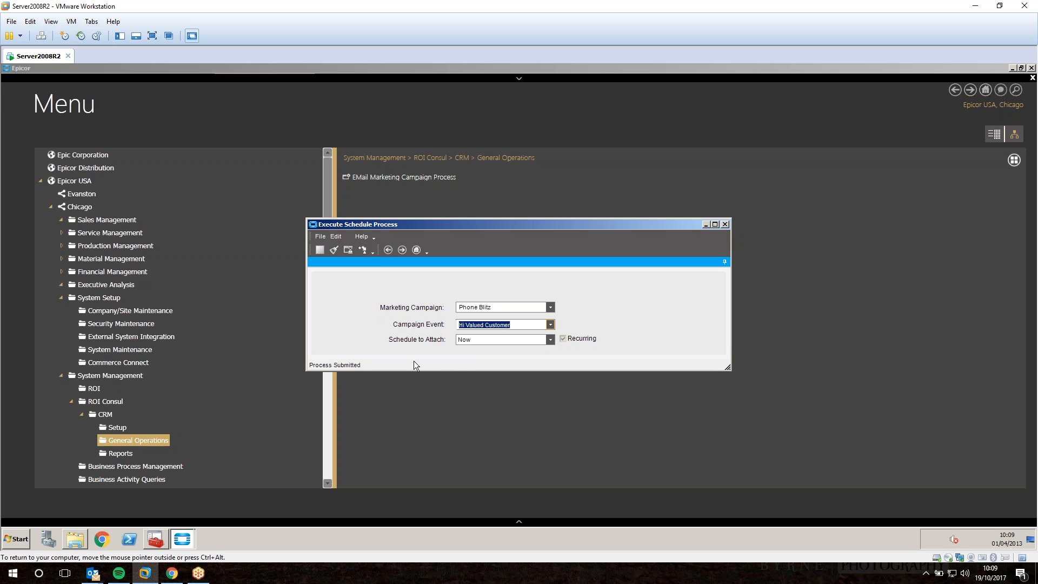
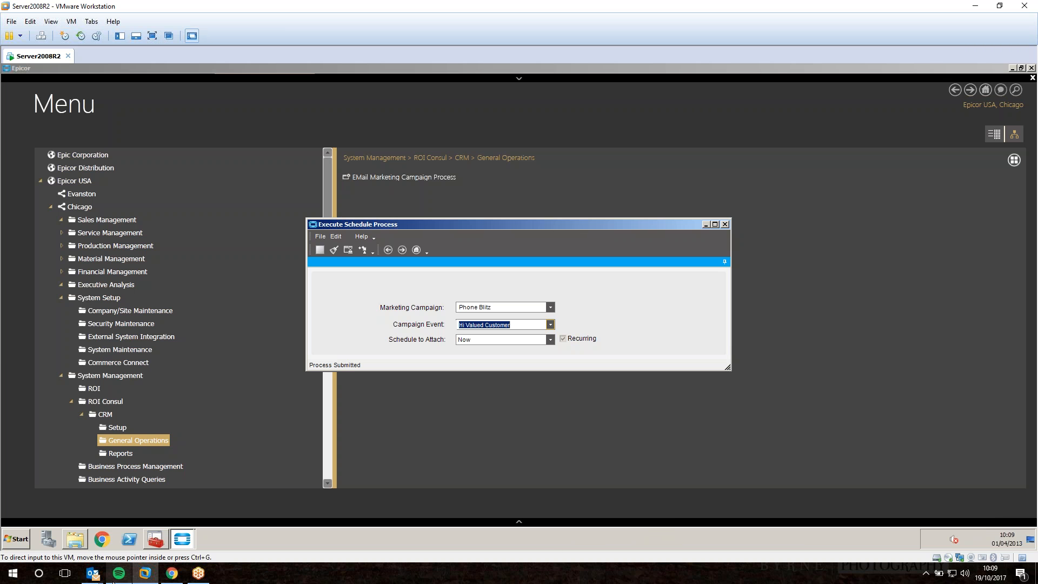
Switch to the Outlook inbox to check for the sent campaign email.
{"action": "mouse_move", "coordinate": [102, 569]}
{"action": "left_click", "coordinate": [57, 527]}
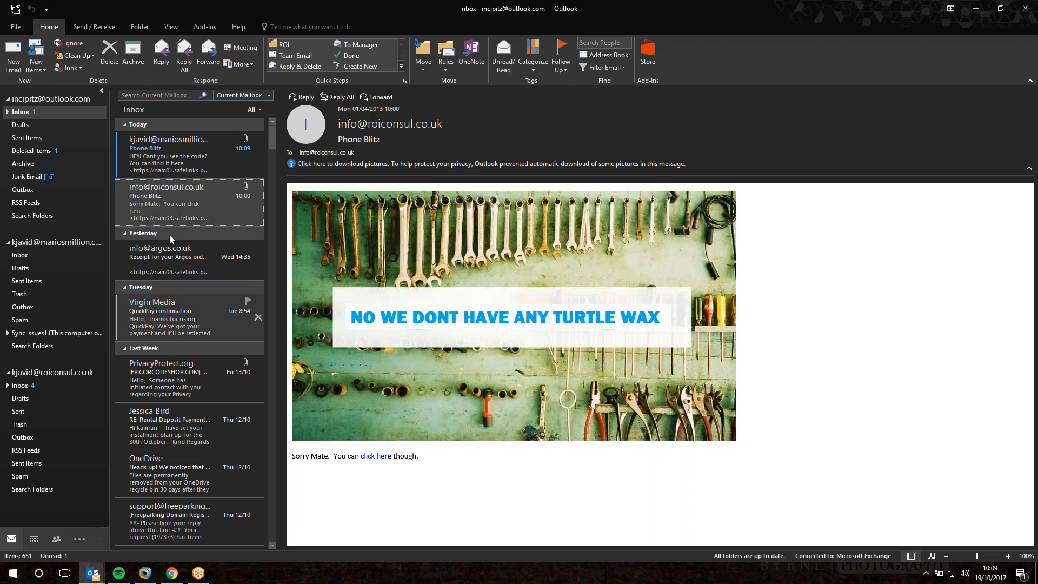
Delete the old turtle-wax Phone Blitz email and open the new 'Cant you see the code?' message.
{"action": "left_click", "coordinate": [258, 203]}
{"action": "left_click", "coordinate": [195, 158]}
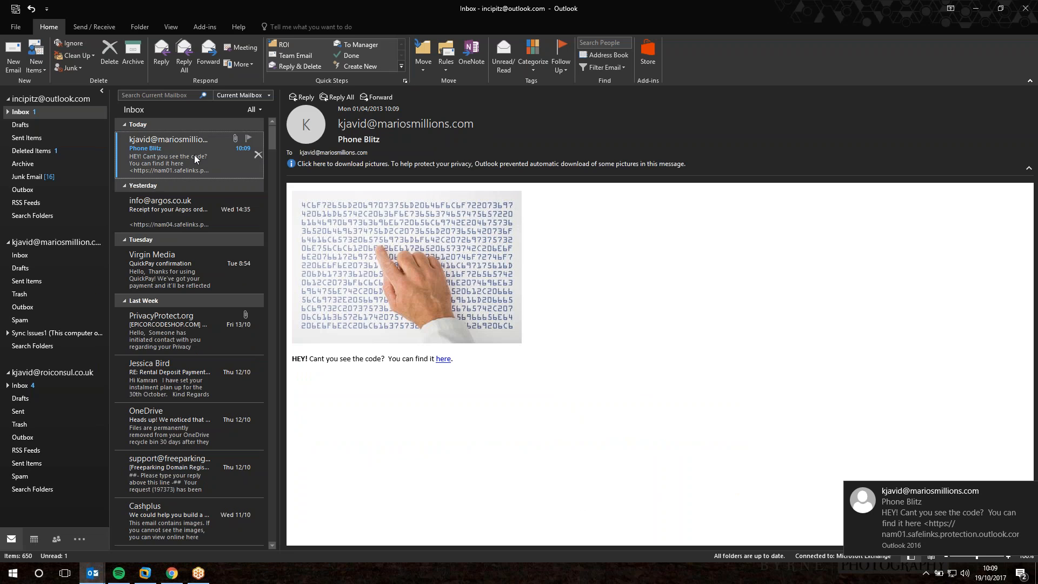
{"action": "double_click", "coordinate": [195, 158]}
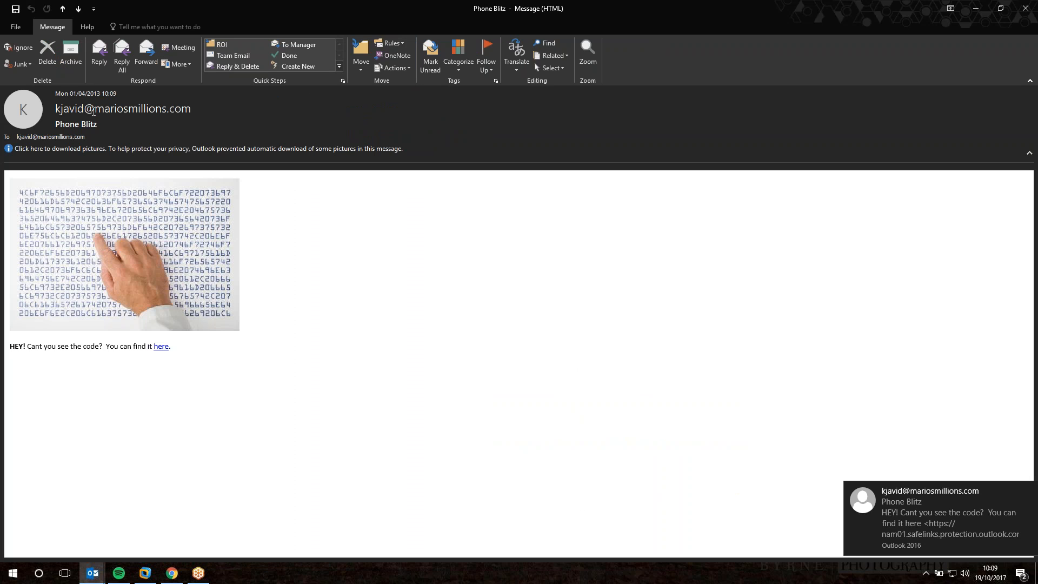
{"action": "mouse_move", "coordinate": [93, 112]}
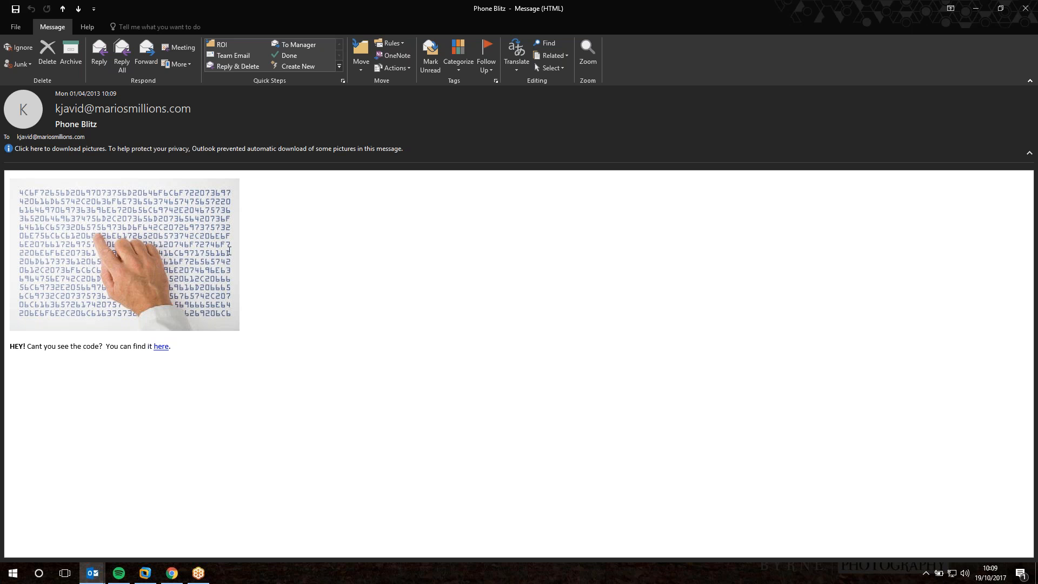
Close the message window and return to the Epicor virtual machine.
{"action": "left_click", "coordinate": [1023, 6]}
{"action": "left_click", "coordinate": [1025, 9]}
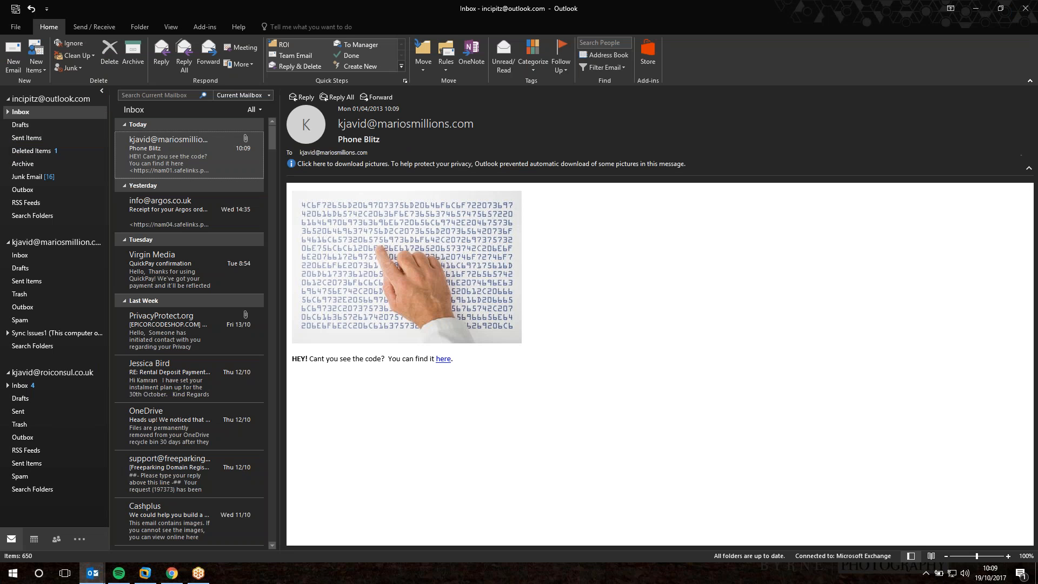
{"action": "left_click", "coordinate": [155, 575]}
Close the Execute Schedule Process window and show the CRM Setup programs.
{"action": "right_click", "coordinate": [531, 324]}
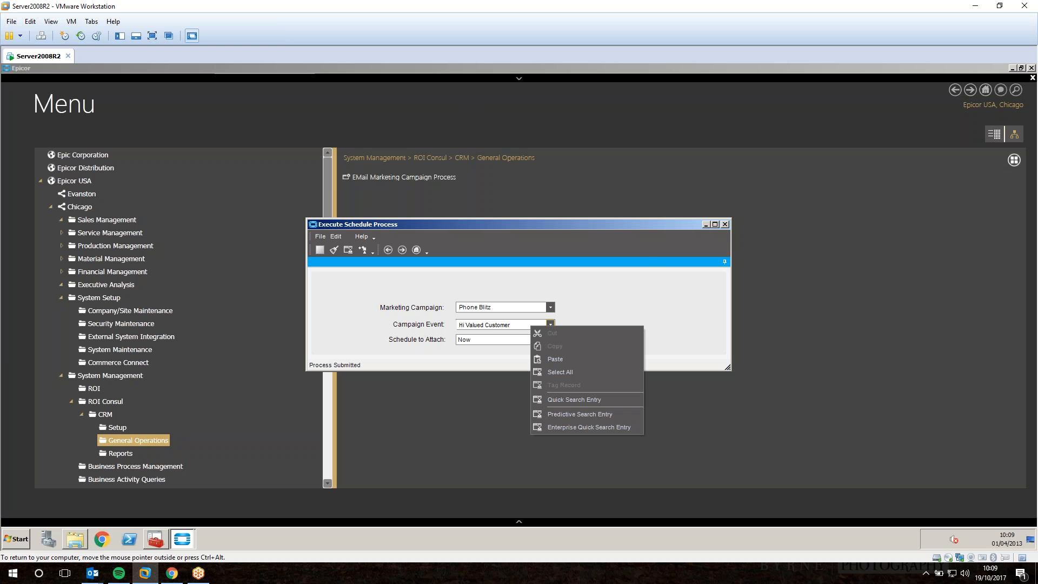
{"action": "left_click", "coordinate": [669, 294]}
{"action": "left_click", "coordinate": [724, 225]}
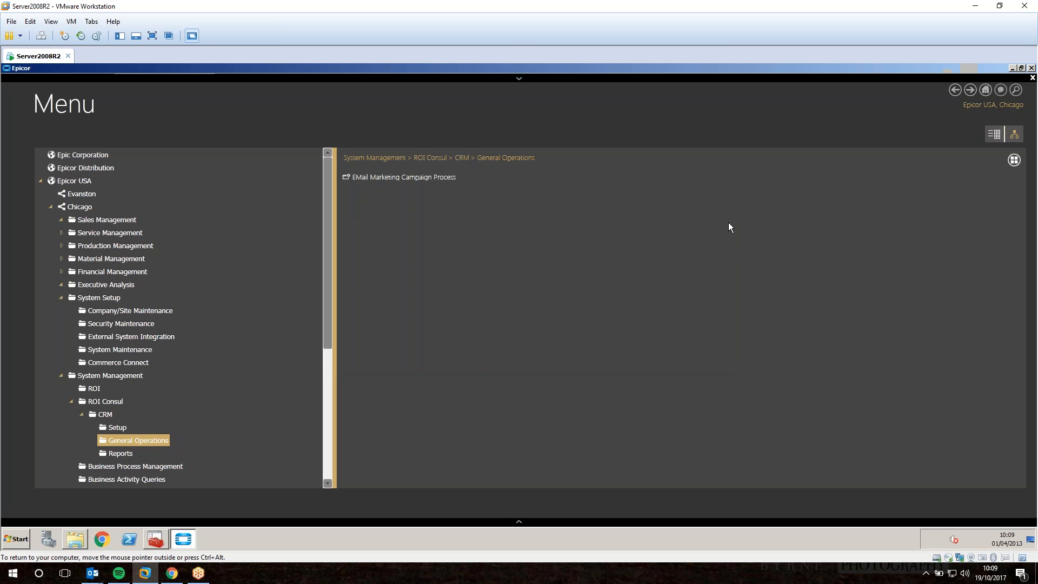
{"action": "left_click", "coordinate": [139, 423]}
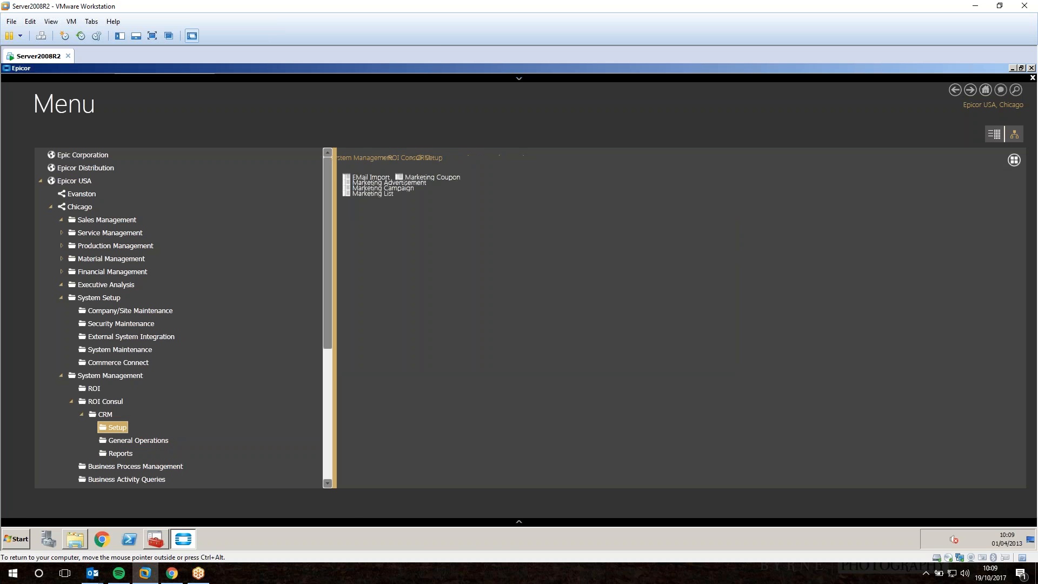
Glance at the Outlook inbox, then back in Epicor open Marketing Advertisement.
{"action": "mouse_move", "coordinate": [92, 573]}
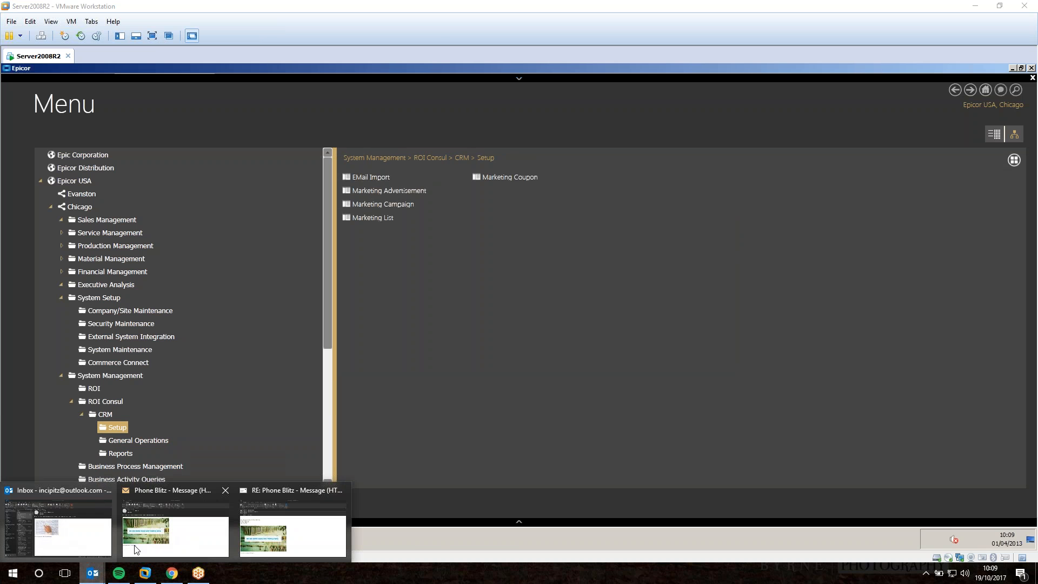
{"action": "left_click", "coordinate": [81, 497]}
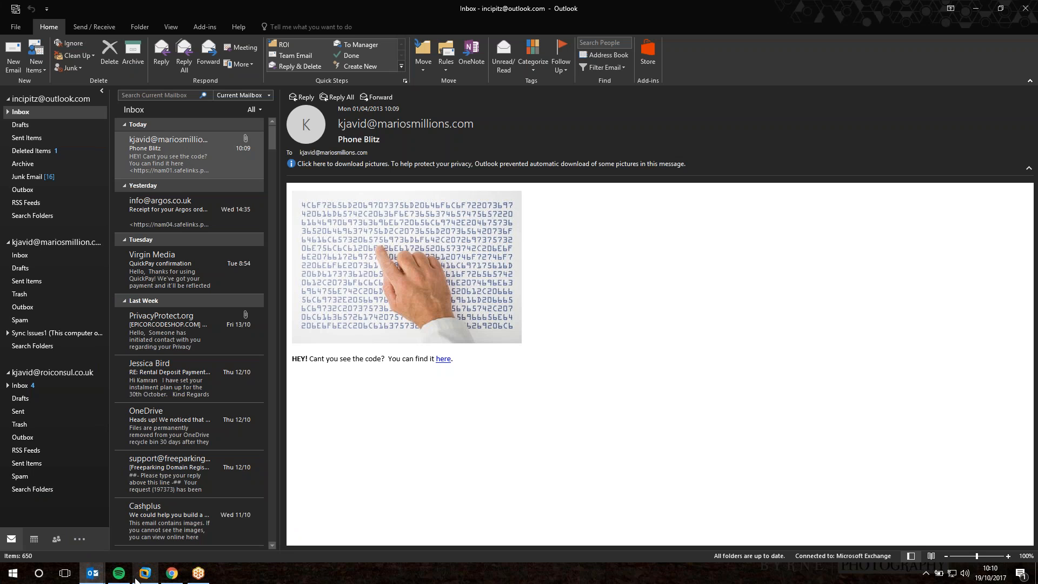
{"action": "left_click", "coordinate": [196, 573]}
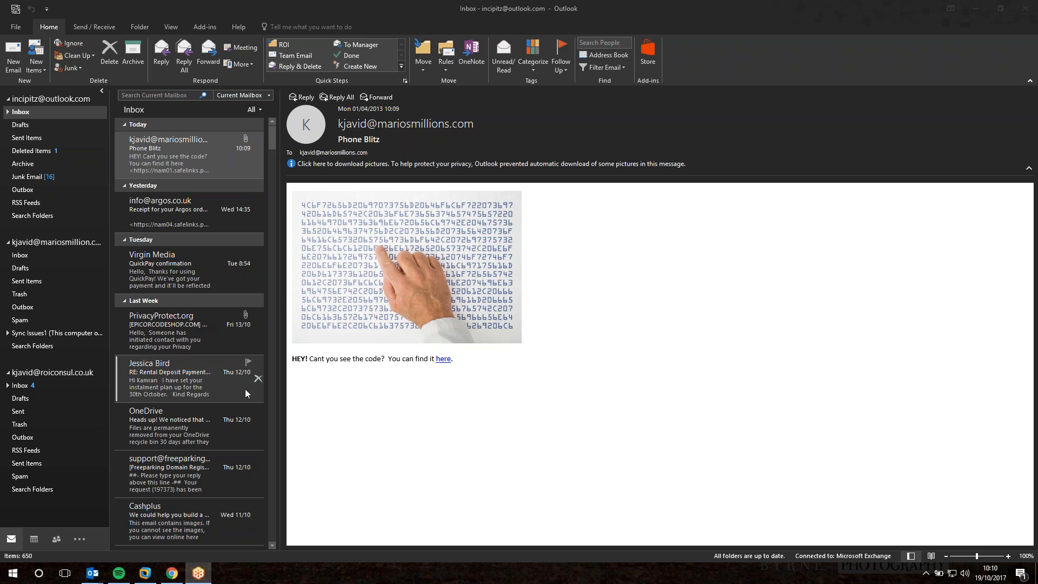
{"action": "left_click", "coordinate": [145, 573]}
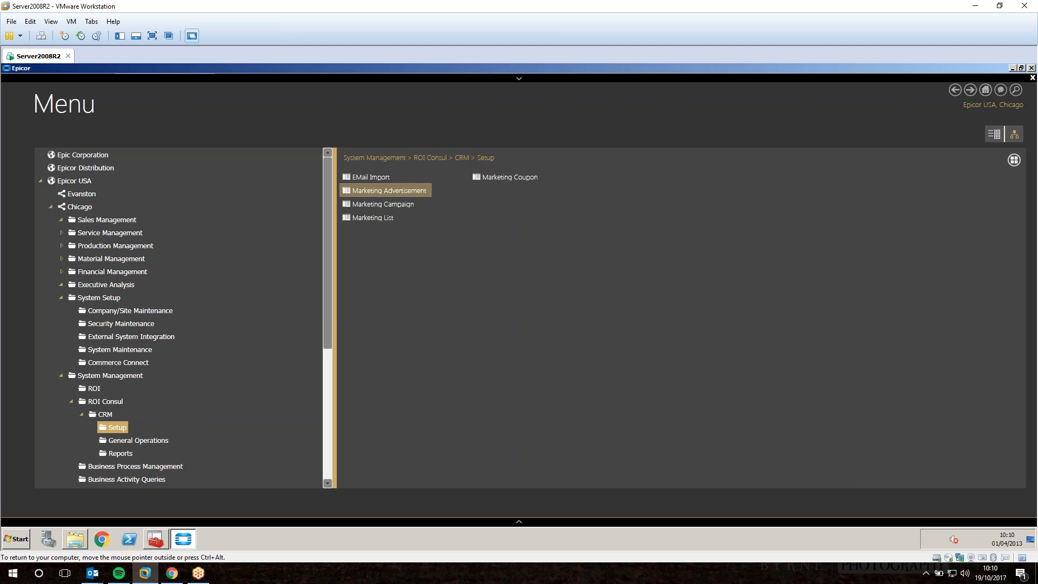
{"action": "left_click", "coordinate": [389, 190]}
Load the Can You See advertisement and view its email content.
{"action": "left_click", "coordinate": [340, 188]}
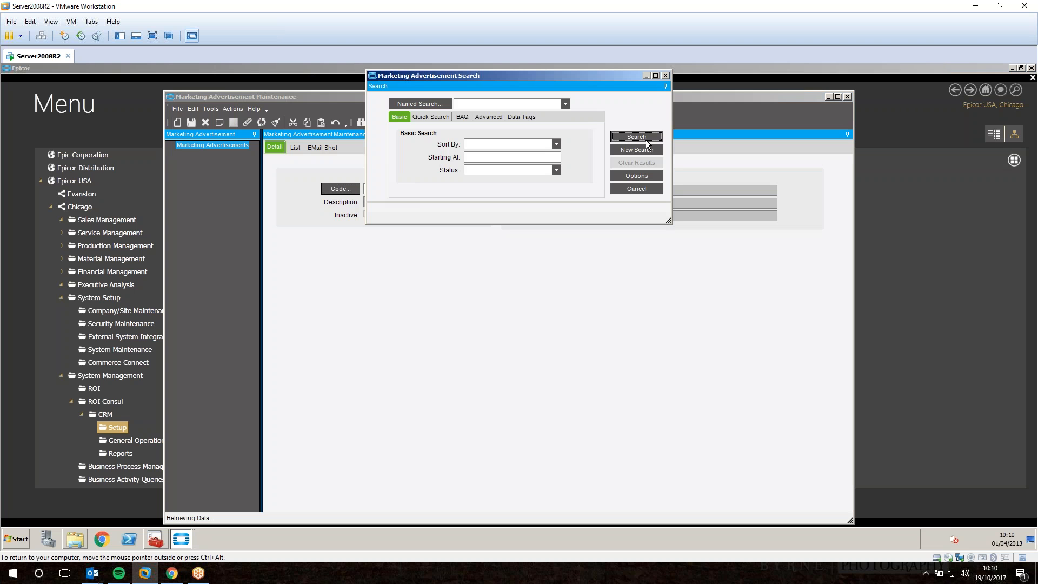
{"action": "left_click", "coordinate": [646, 139]}
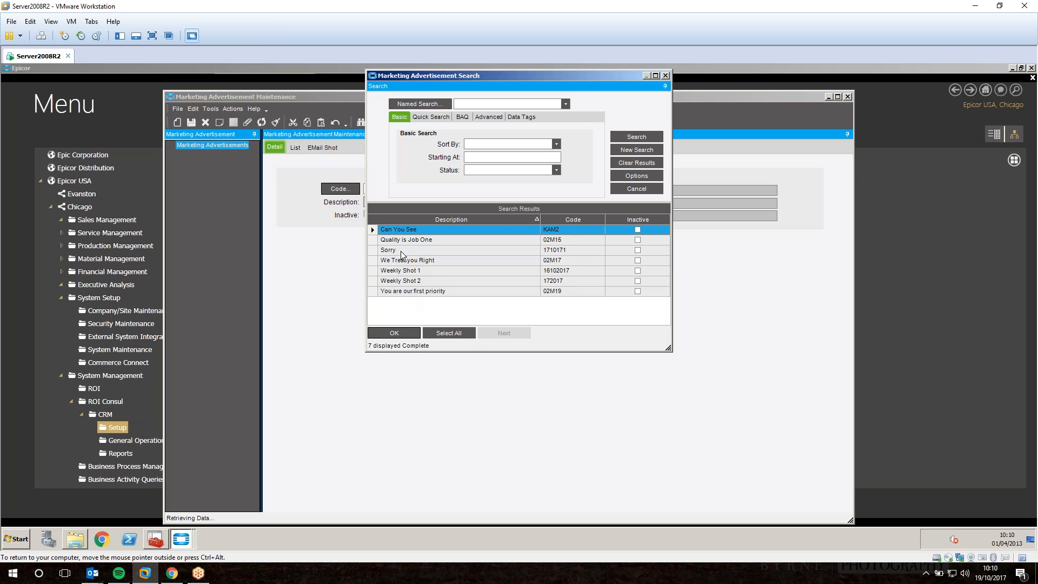
{"action": "double_click", "coordinate": [406, 229]}
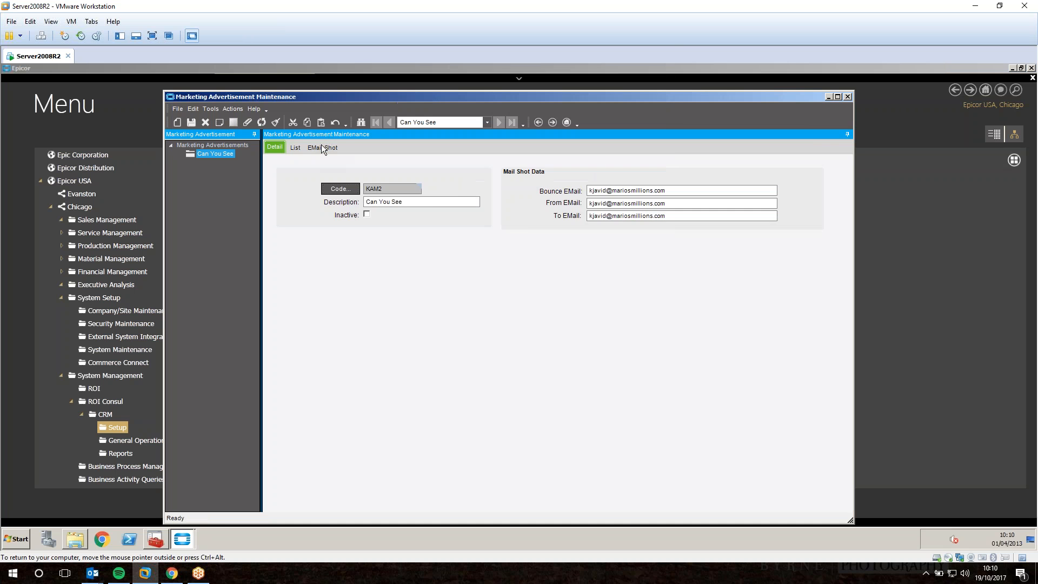
{"action": "left_click", "coordinate": [323, 147]}
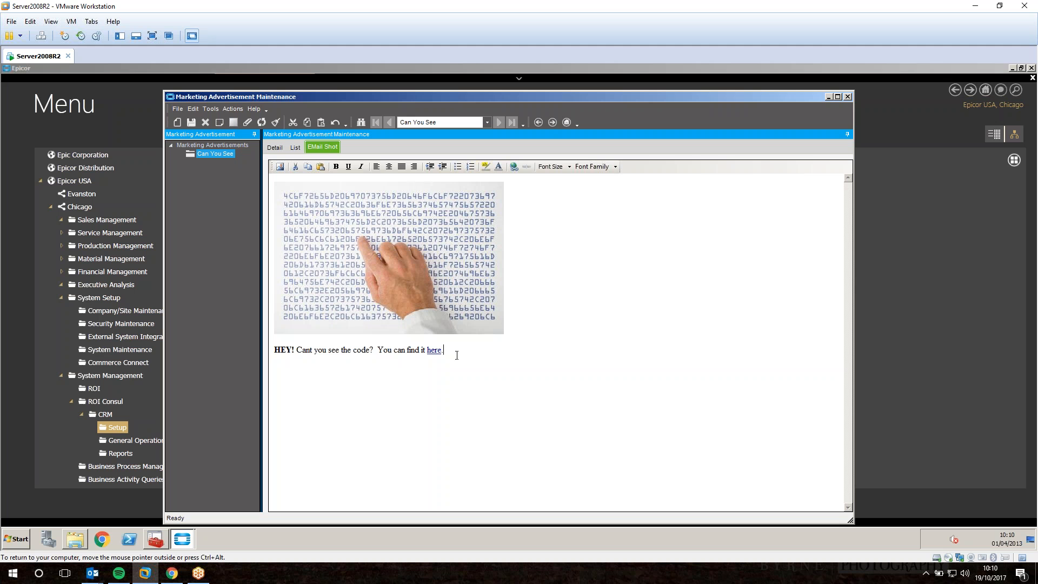
Add the line 'Call <phone number> and quote "COUPON2" for a 25% discount.' and save.
{"action": "type", "text": "nd quote \"COU"}
{"action": "type", "text": "OP"}
{"action": "key", "text": "BackSpace"}
{"action": "key", "text": "BackSpace"}
{"action": "type", "text": "POJ"}
{"action": "key", "text": "BackSpace"}
{"action": "type", "text": "N"}
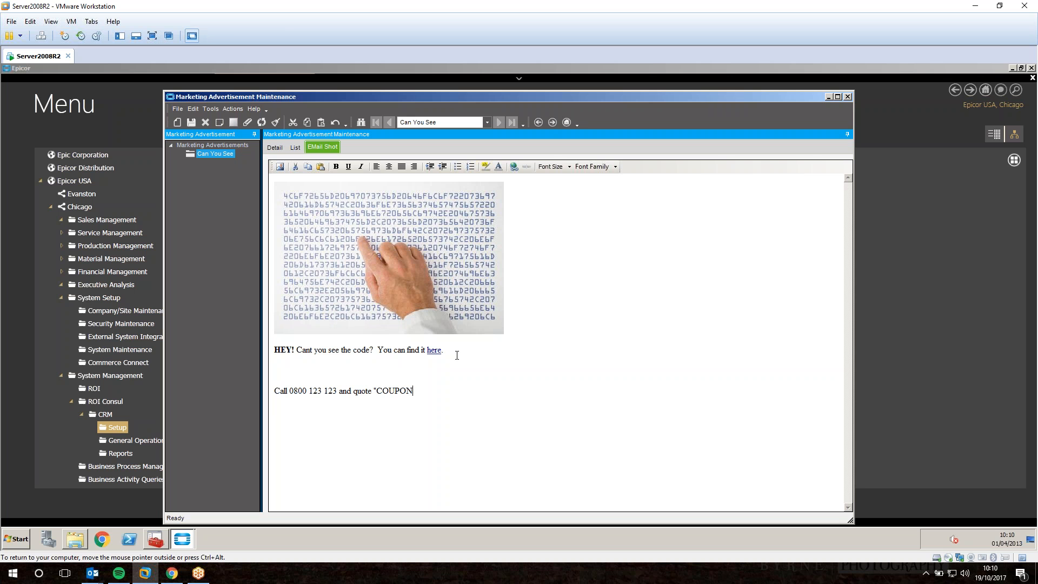
{"action": "type", "text": "2\" for a 25% discount.,"}
{"action": "key", "text": "BackSpace"}
{"action": "left_click", "coordinate": [274, 147]}
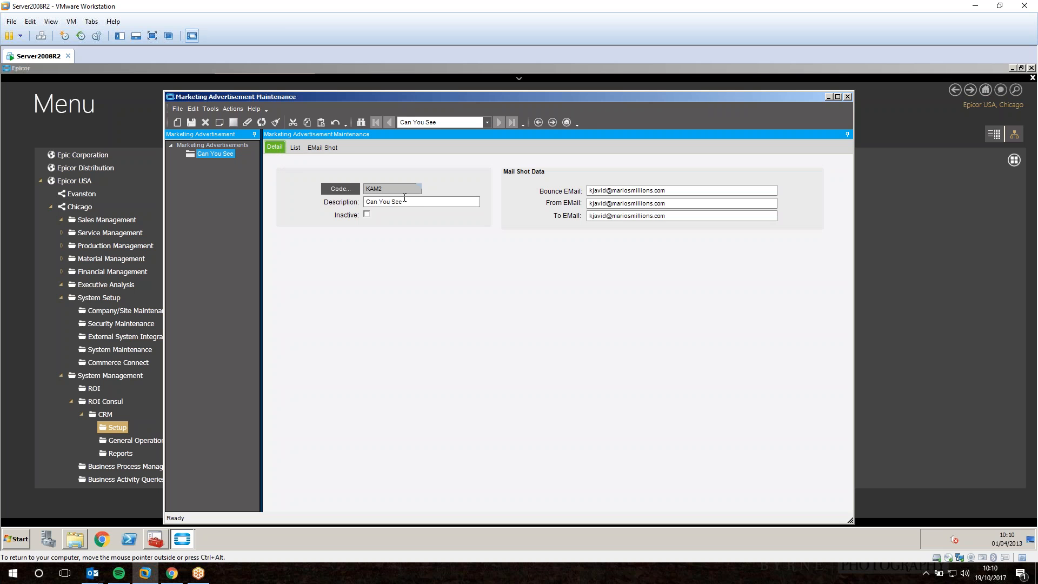
{"action": "left_click", "coordinate": [368, 214]}
{"action": "left_click", "coordinate": [323, 147]}
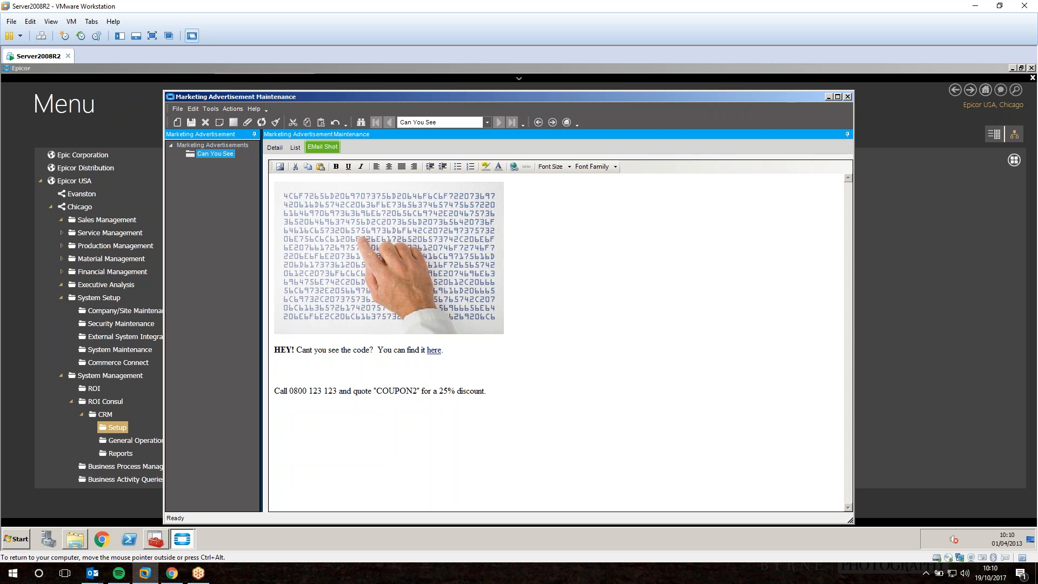
Clear the form and inspect the Quality is Job One advertisement's email content.
{"action": "left_click", "coordinate": [275, 122]}
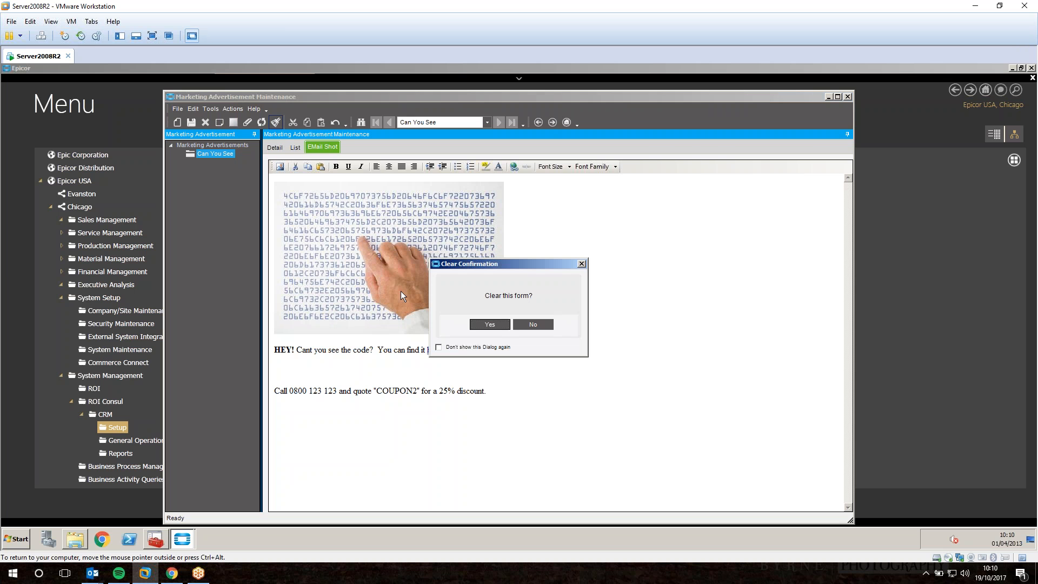
{"action": "left_click", "coordinate": [485, 326]}
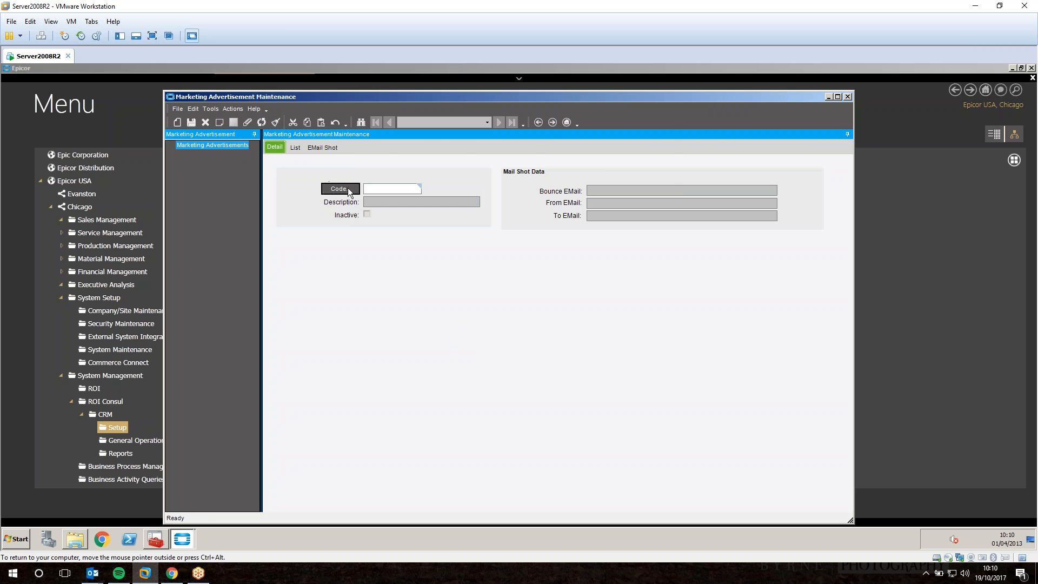
{"action": "left_click", "coordinate": [348, 189]}
{"action": "left_click", "coordinate": [630, 138]}
{"action": "left_click", "coordinate": [432, 242]}
{"action": "double_click", "coordinate": [432, 242]}
{"action": "left_click", "coordinate": [307, 149]}
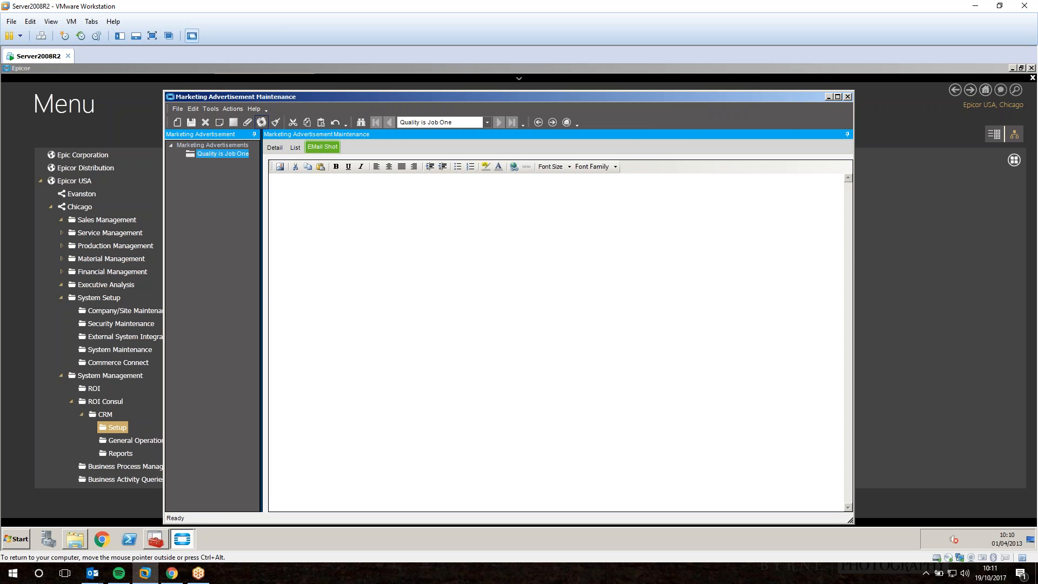
{"action": "left_click", "coordinate": [274, 147]}
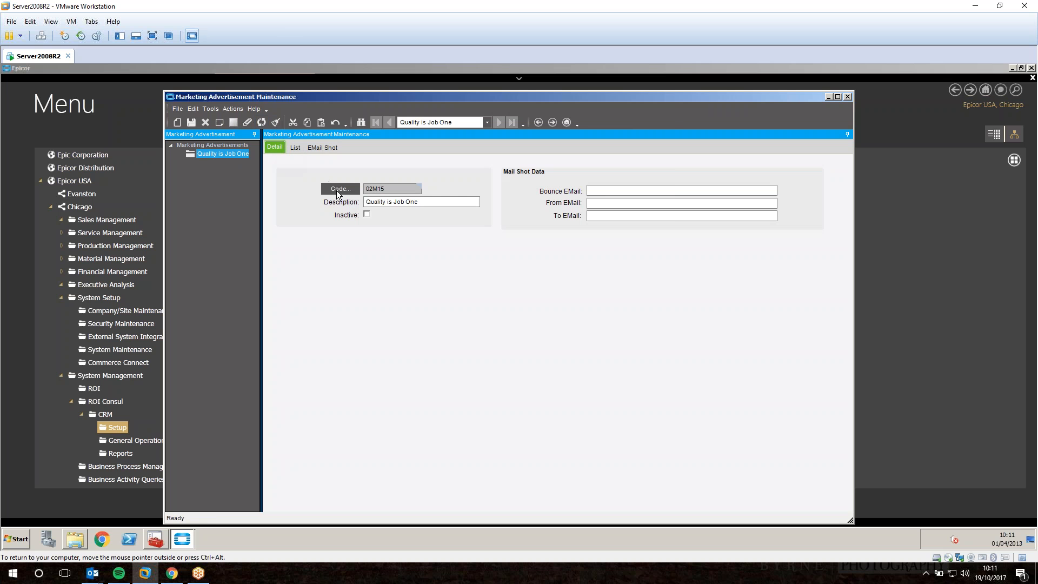
Reload Can You See, check its COUPON2 discount line, and close Marketing Advertisement Maintenance.
{"action": "left_click", "coordinate": [340, 191]}
{"action": "left_click", "coordinate": [623, 138]}
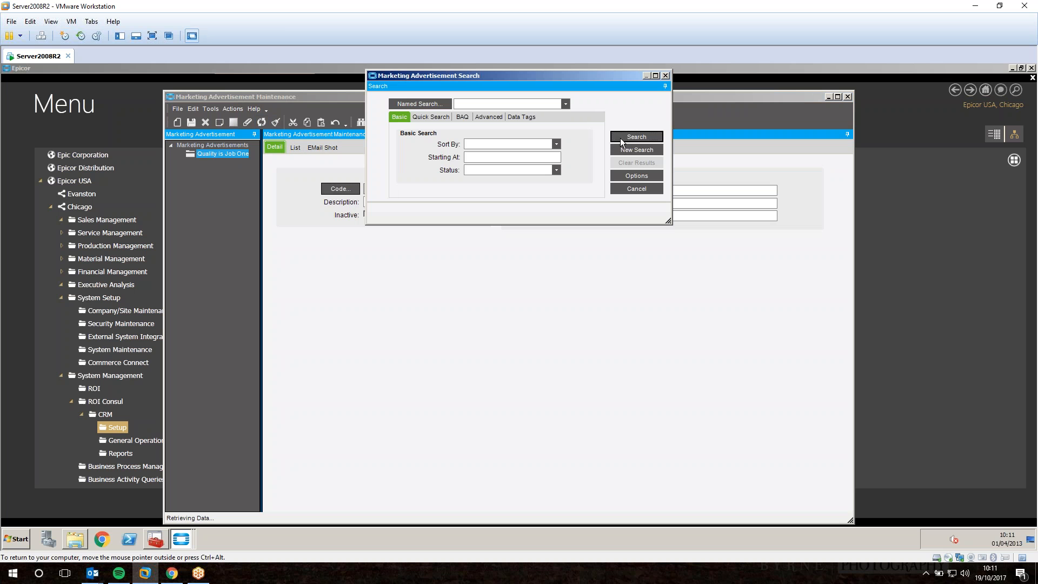
{"action": "left_click", "coordinate": [419, 261]}
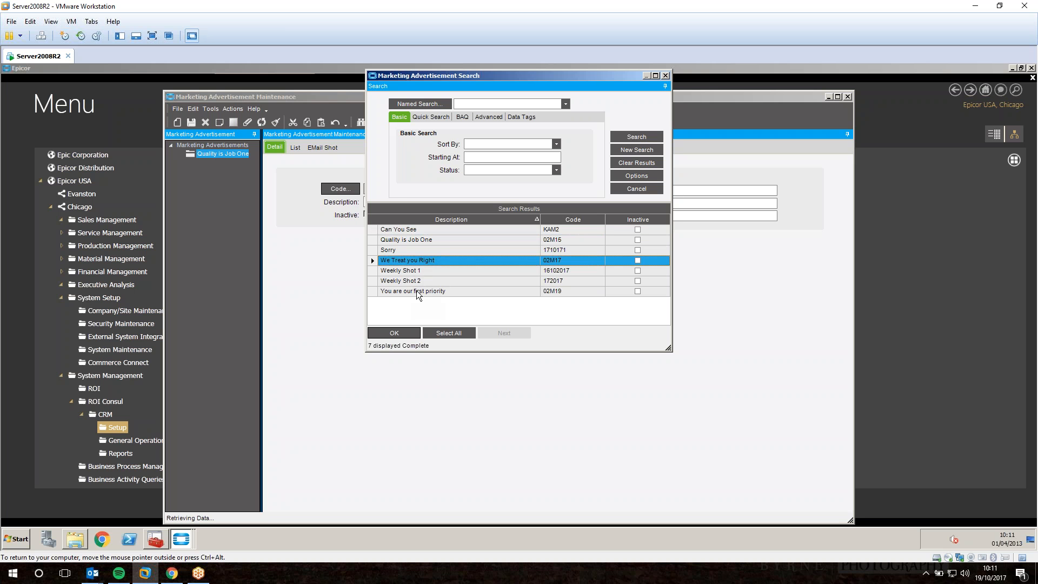
{"action": "double_click", "coordinate": [400, 228]}
{"action": "left_click", "coordinate": [323, 147]}
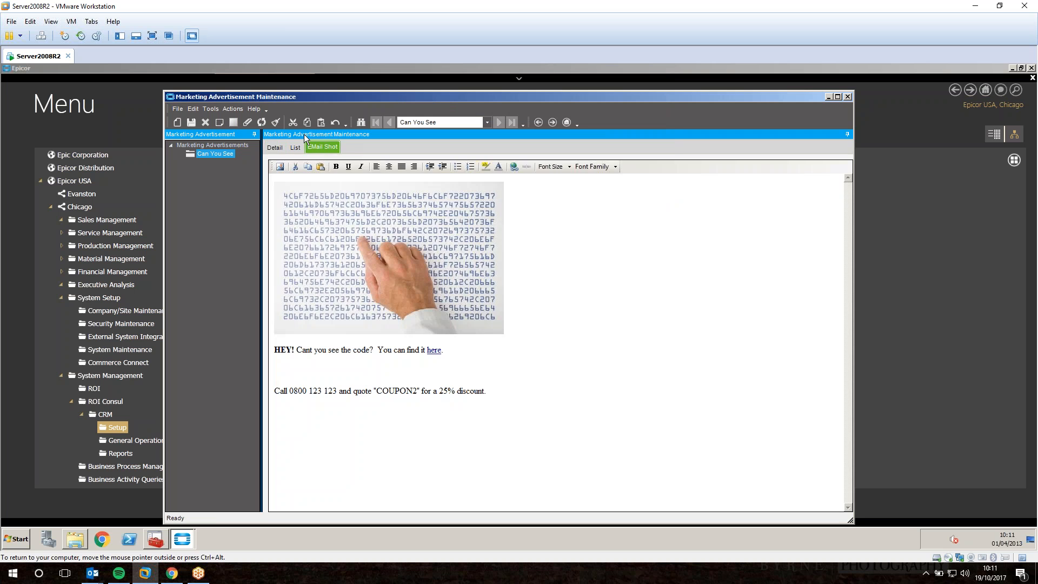
{"action": "left_click", "coordinate": [382, 390]}
{"action": "left_click", "coordinate": [847, 97]}
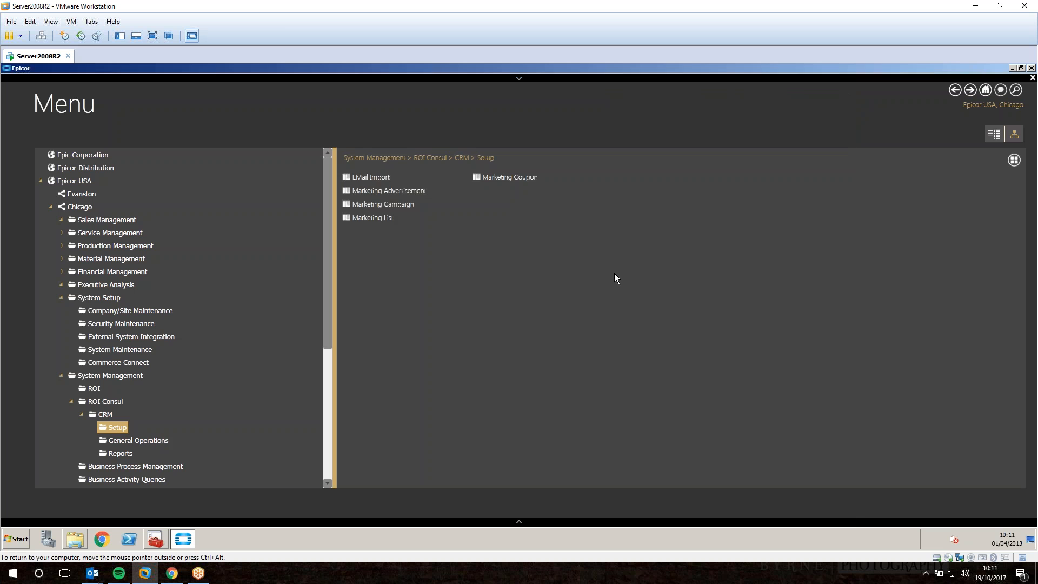
Submit the EMail Marketing Campaign Process for Phone Blitz, Hi Valued Customer, now, then switch to Outlook.
{"action": "left_click", "coordinate": [135, 440]}
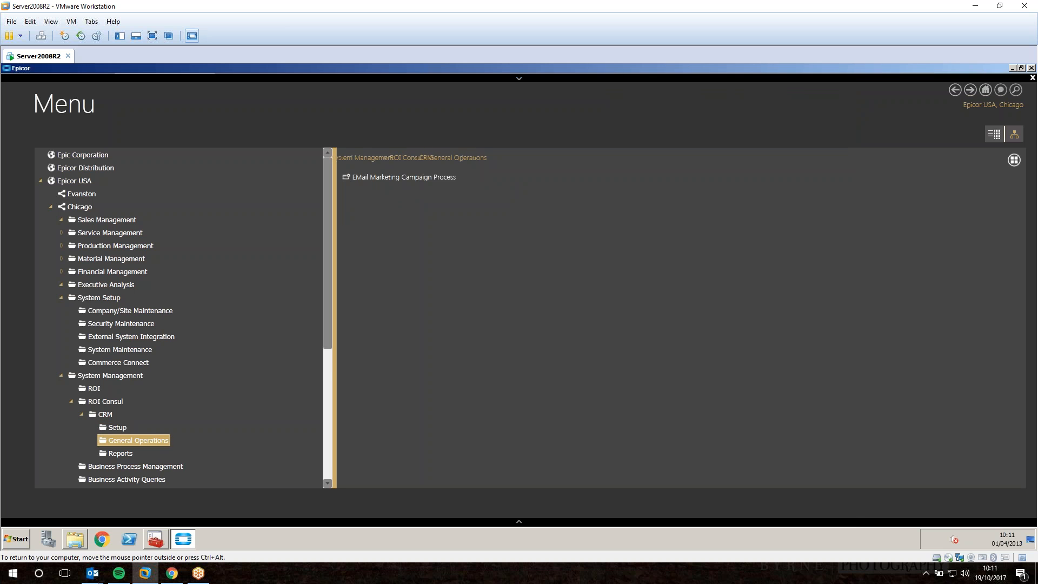
{"action": "left_click", "coordinate": [403, 177]}
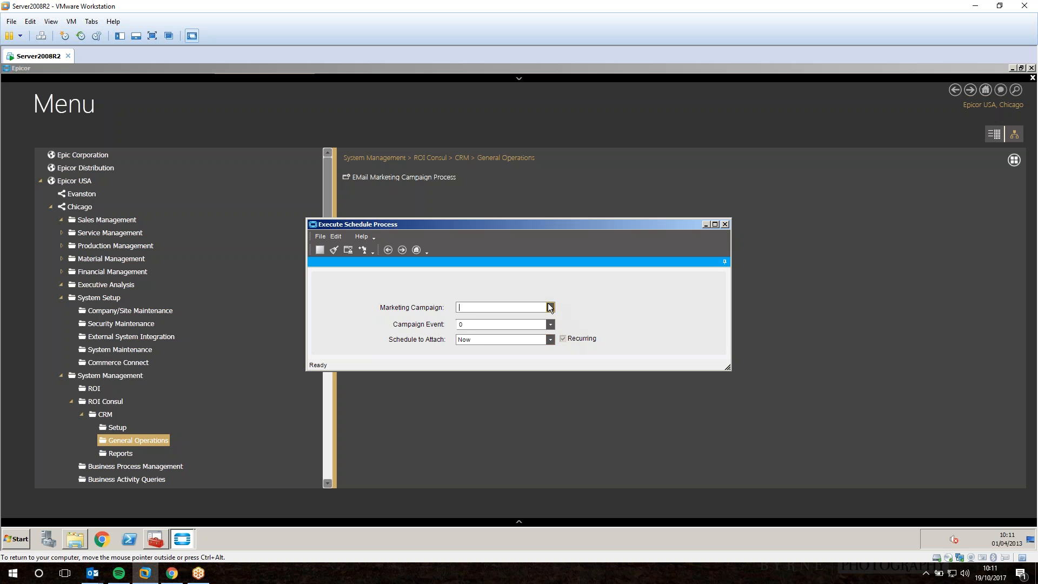
{"action": "left_click", "coordinate": [550, 307]}
{"action": "left_click", "coordinate": [483, 327]}
{"action": "left_click", "coordinate": [550, 324]}
{"action": "left_click", "coordinate": [481, 389]}
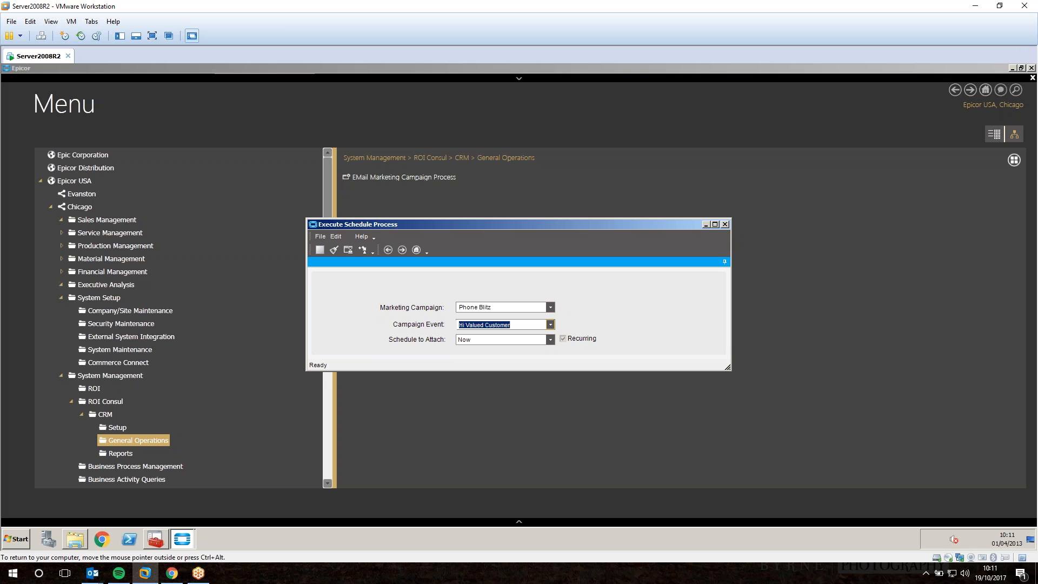
{"action": "left_click", "coordinate": [362, 249]}
{"action": "mouse_move", "coordinate": [93, 572]}
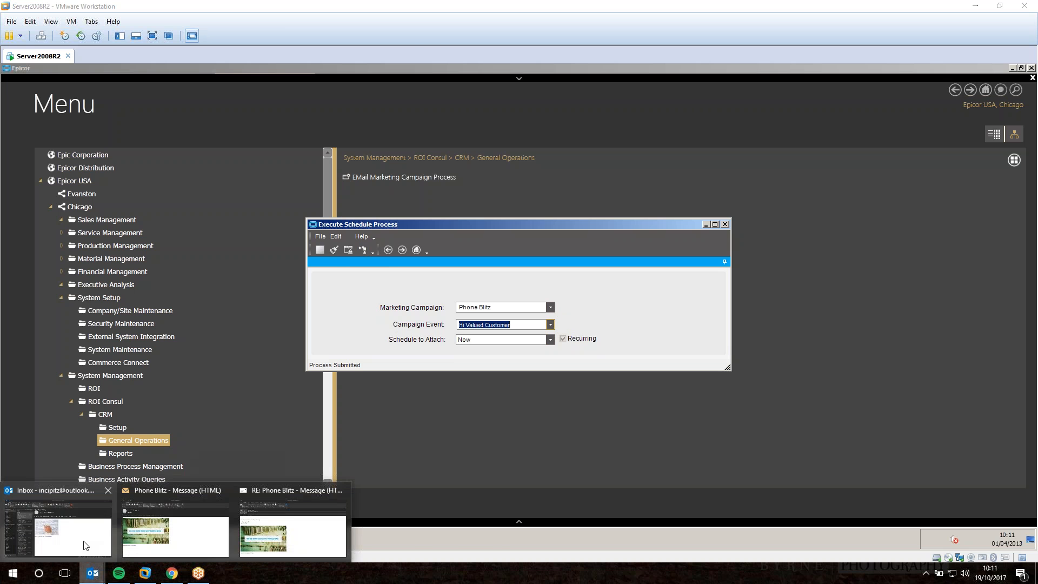
{"action": "left_click", "coordinate": [85, 544]}
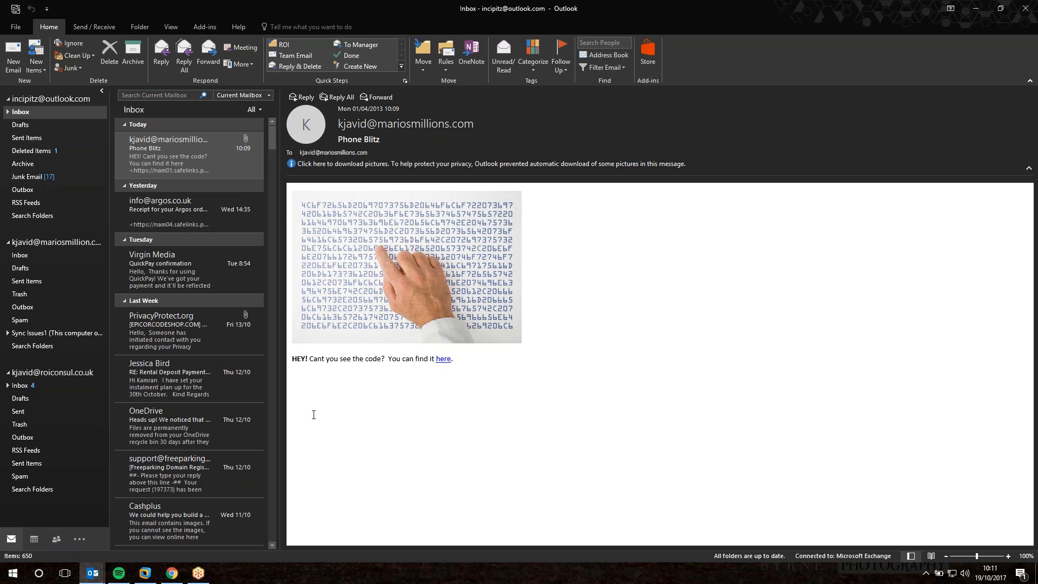
{"action": "left_click", "coordinate": [40, 389]}
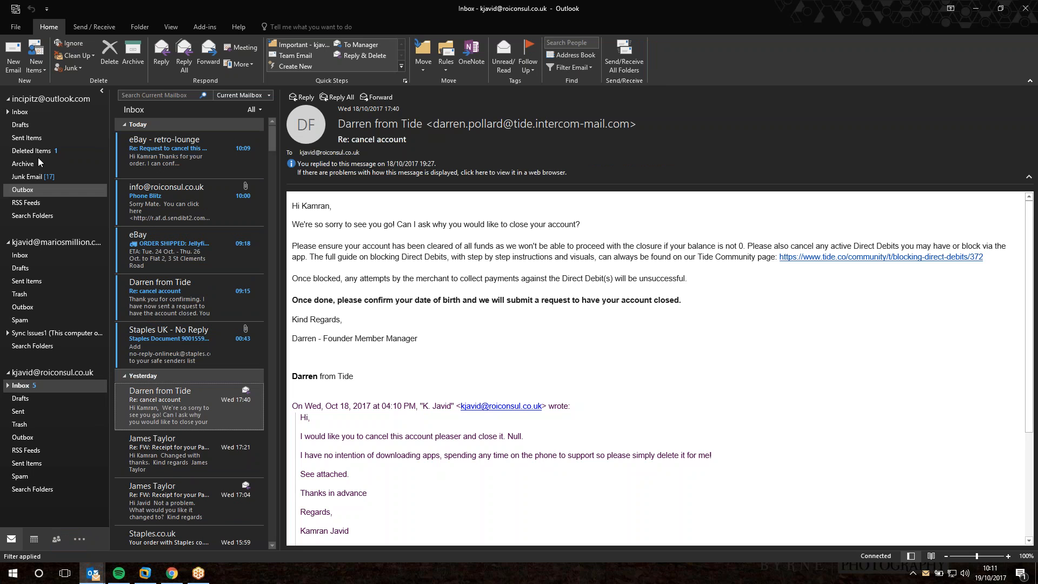
{"action": "left_click", "coordinate": [27, 114]}
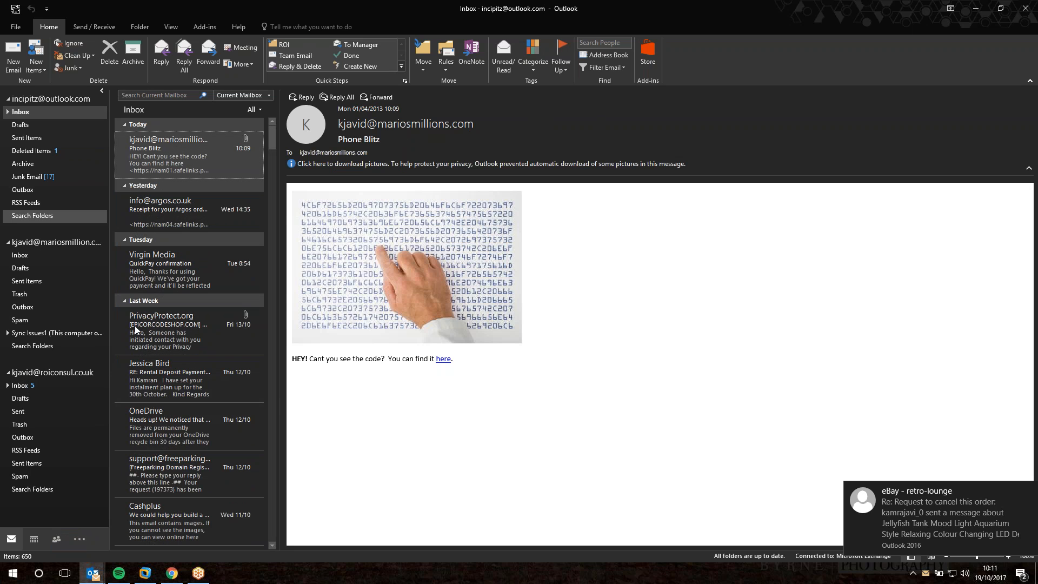
{"action": "left_click", "coordinate": [145, 573]}
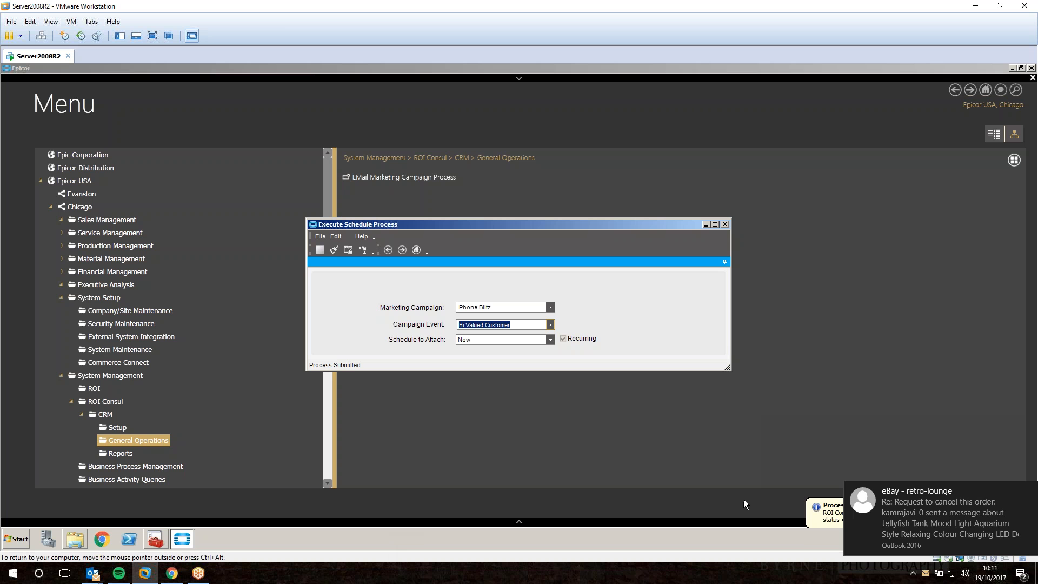
{"action": "left_click", "coordinate": [1028, 491]}
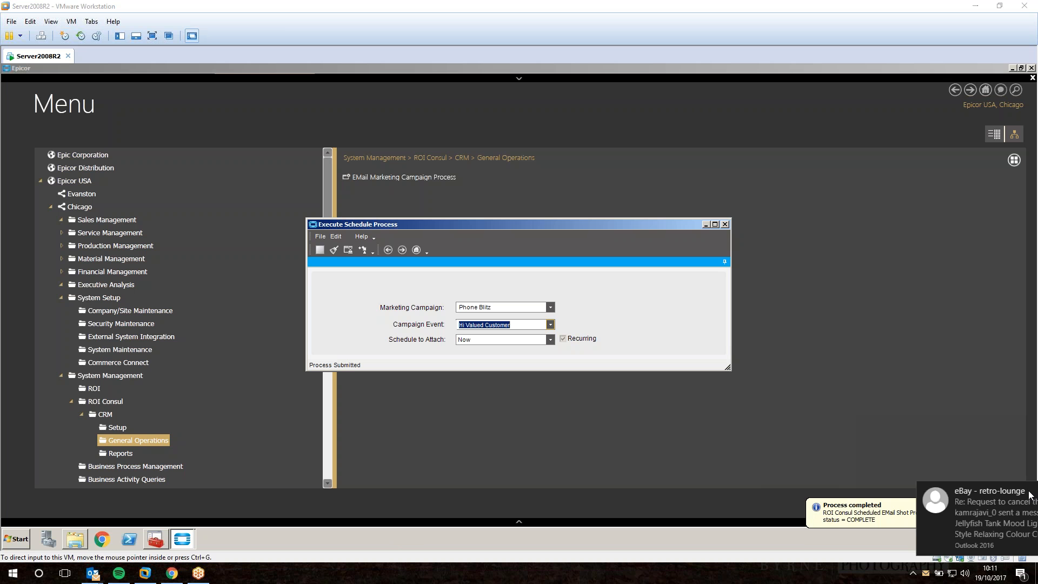
{"action": "mouse_move", "coordinate": [155, 538]}
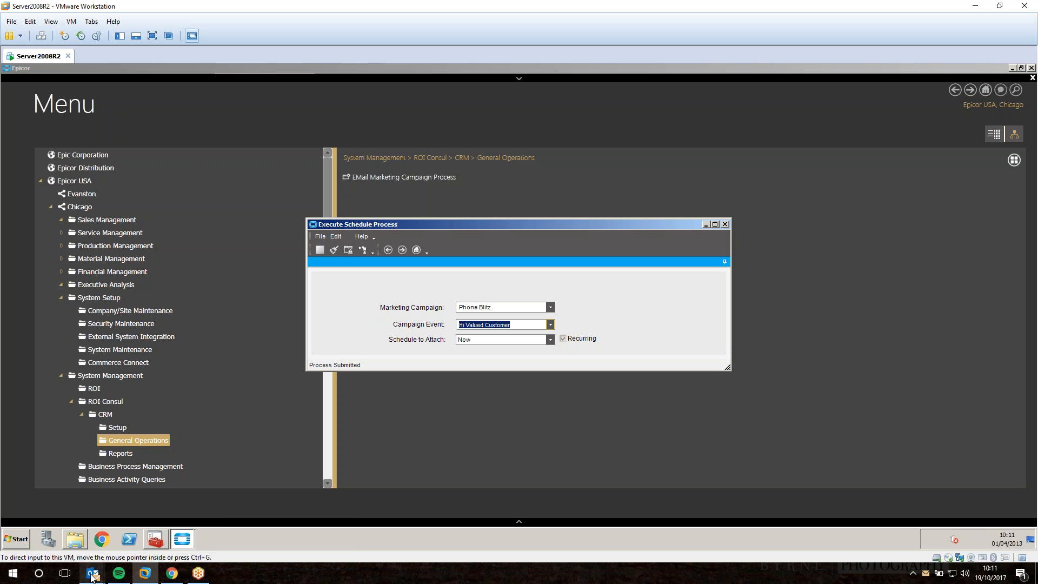
{"action": "mouse_move", "coordinate": [91, 576]}
{"action": "left_click", "coordinate": [83, 552]}
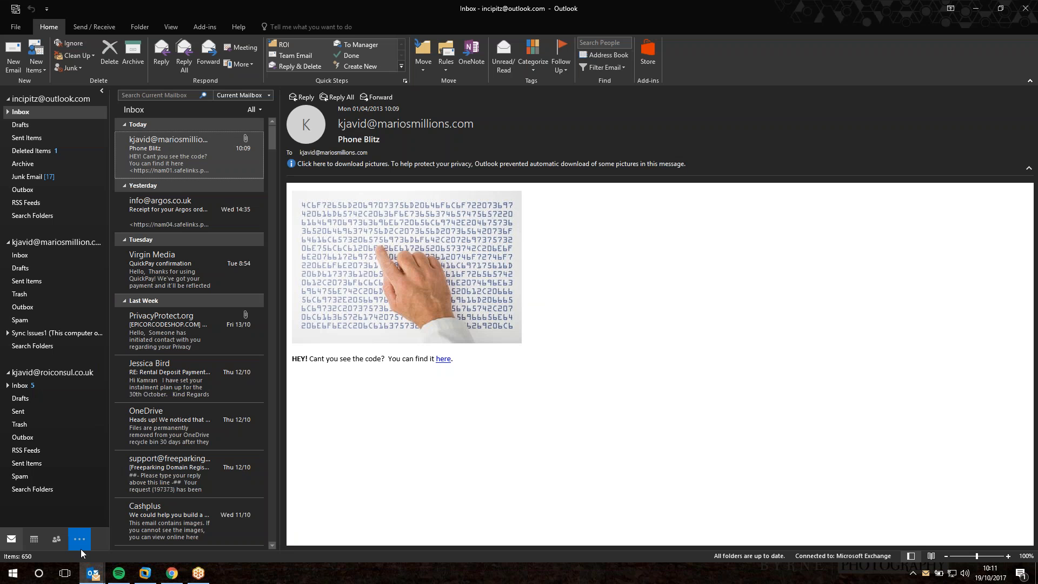
{"action": "left_click", "coordinate": [41, 386]}
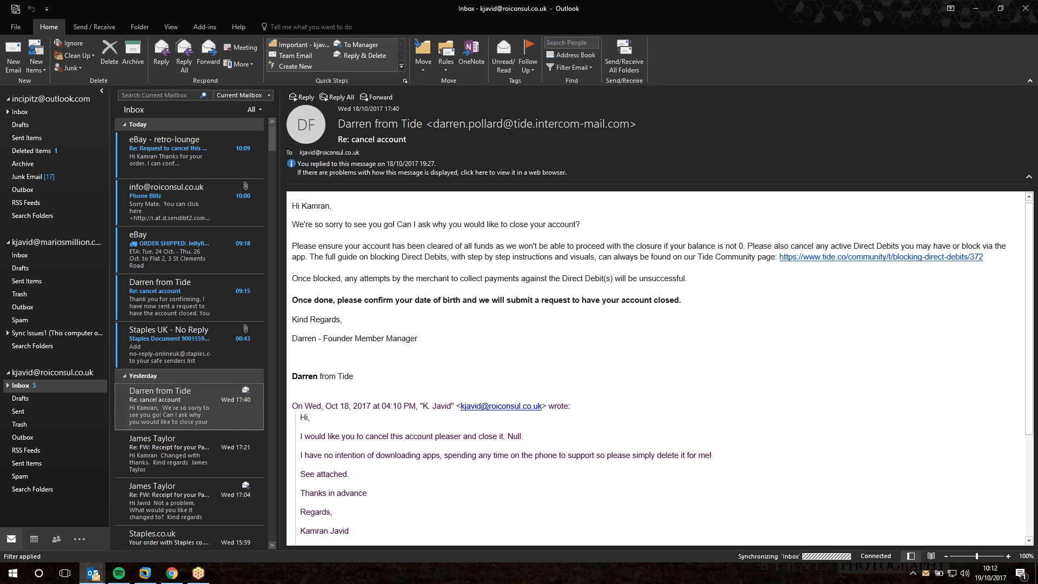
{"action": "left_click", "coordinate": [38, 112]}
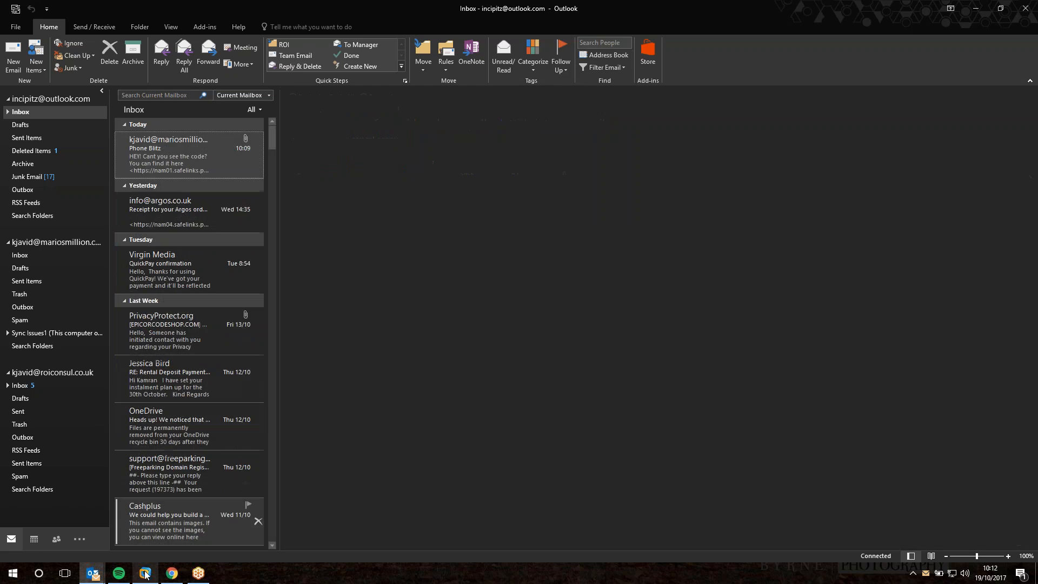
{"action": "left_click", "coordinate": [146, 573]}
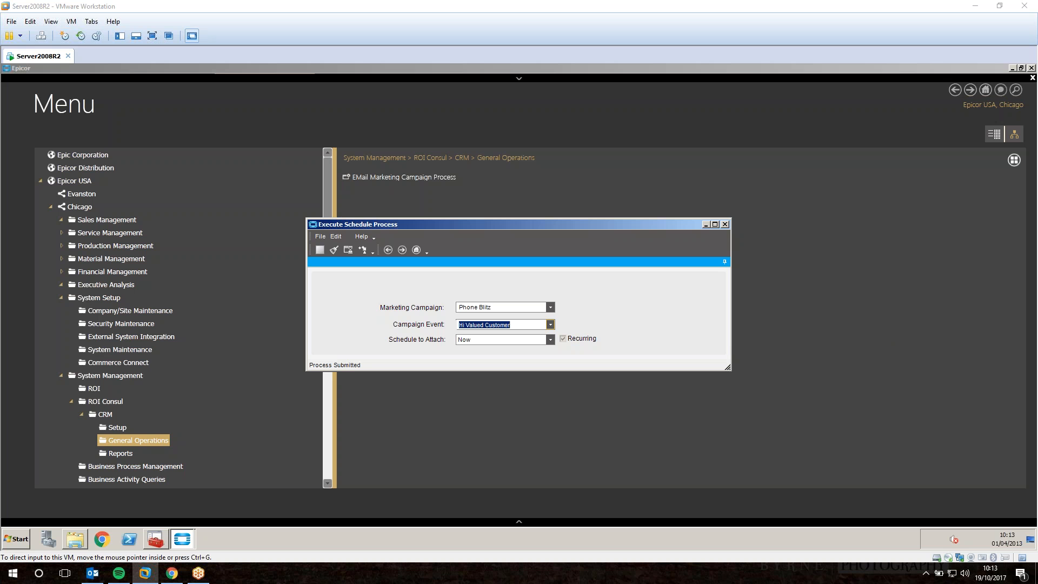
{"action": "left_click", "coordinate": [93, 572]}
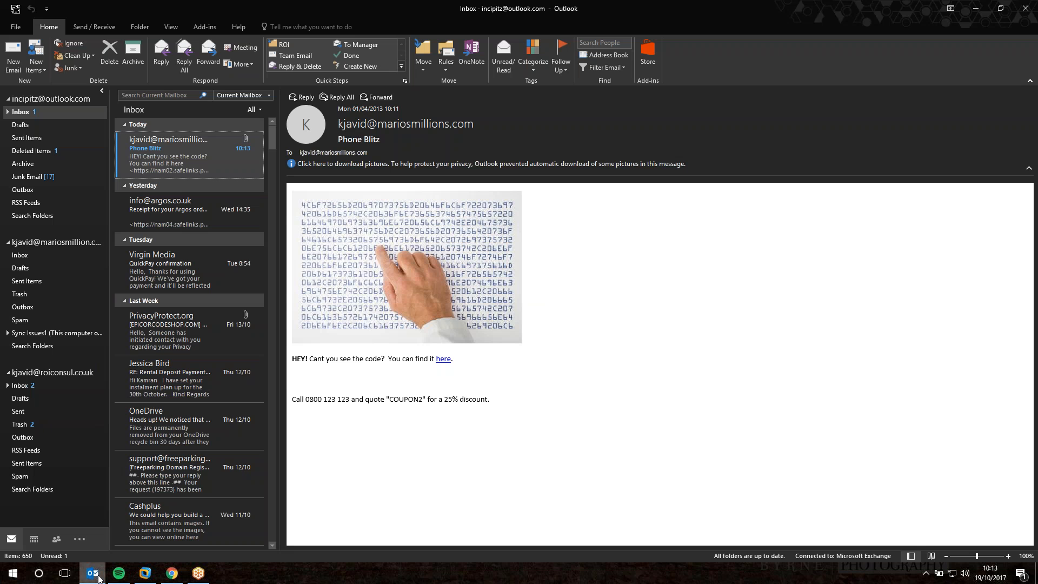
Open the new Phone Blitz email and highlight its COUPON2 25% discount line.
{"action": "double_click", "coordinate": [158, 157]}
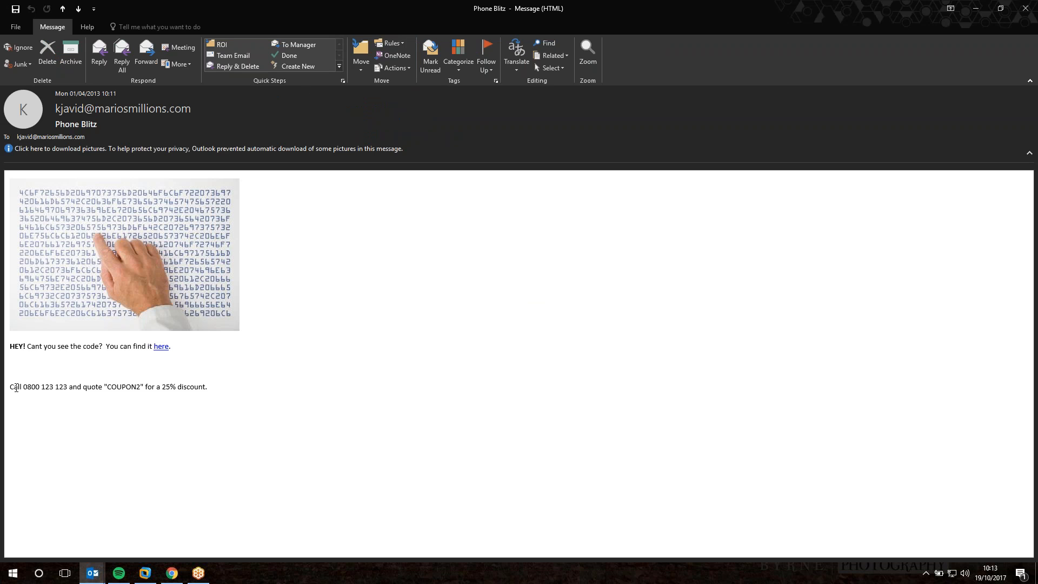
{"action": "left_click_drag", "start_coordinate": [16, 385], "coordinate": [140, 387]}
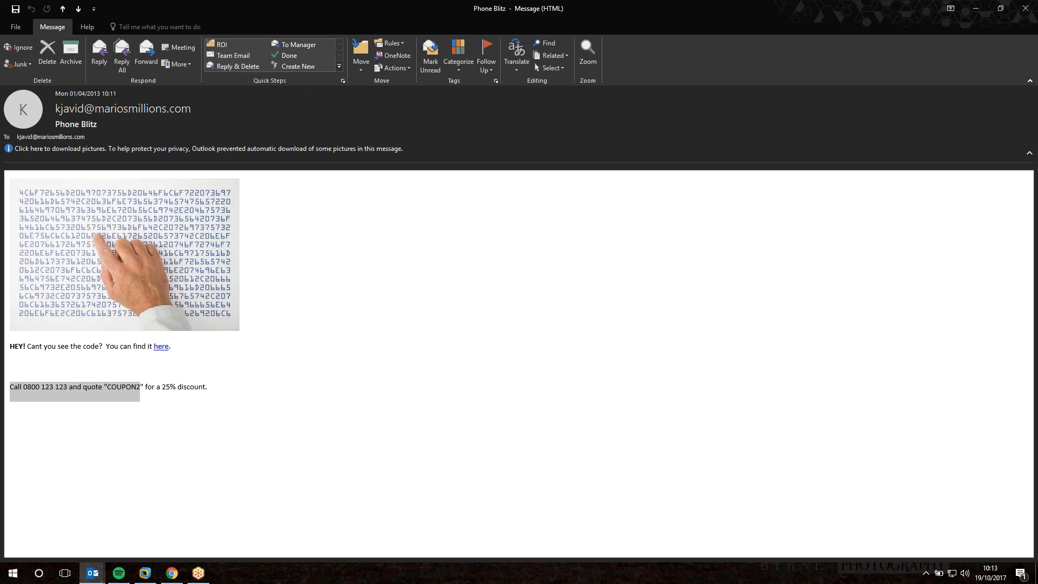
{"action": "left_click", "coordinate": [162, 385]}
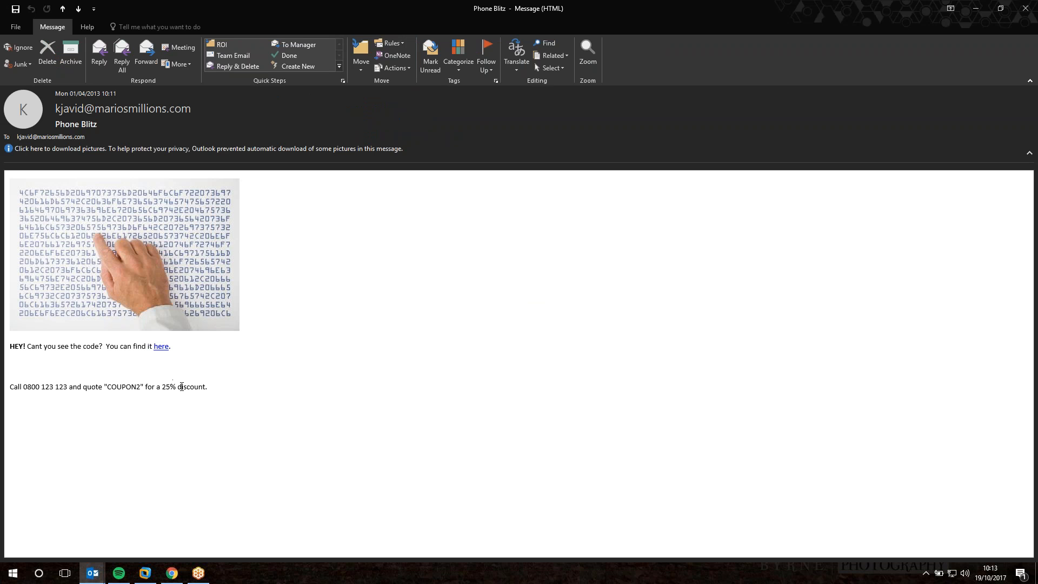